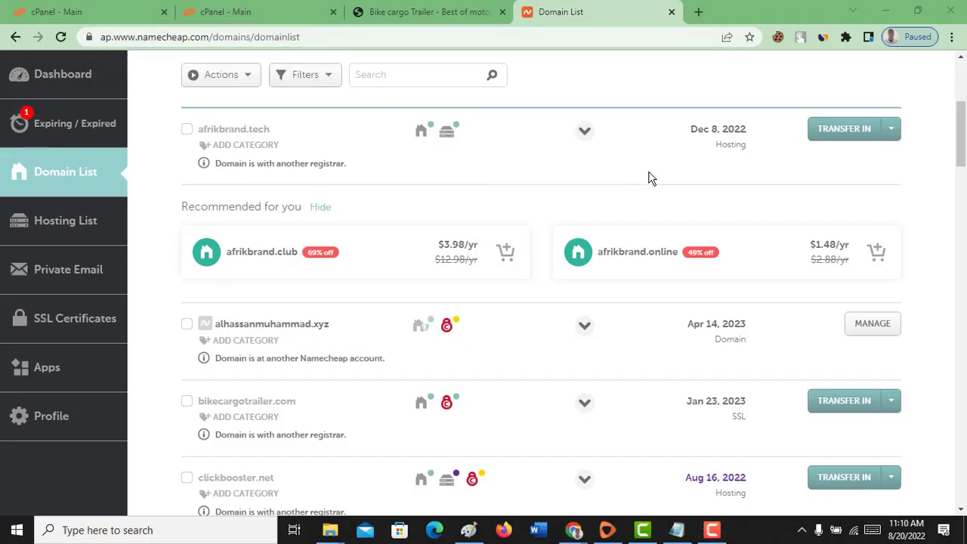
Examine the Namecheap domain list around the clickbooster.net and bikecargotrailer.com entries, including clickbooster.net's hosting product.
scroll(665, 167, down, 4)
scroll(672, 168, up, 4)
scroll(551, 174, down, 2)
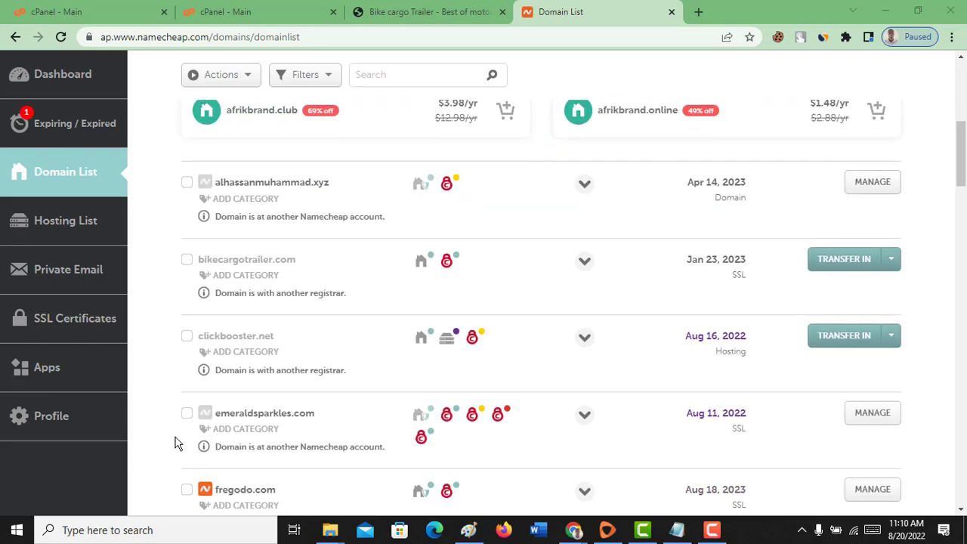
drag(153, 334, 400, 370)
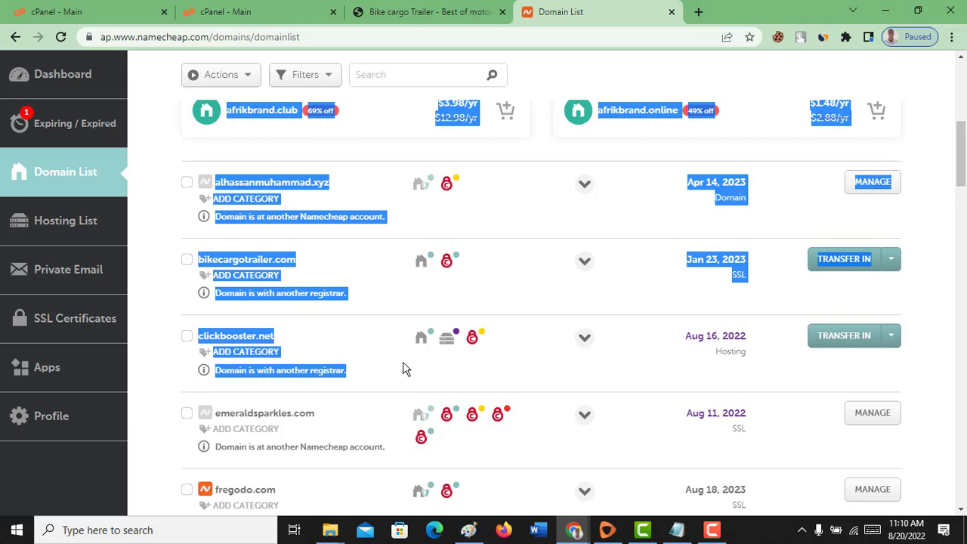
click(604, 389)
mouse_move(438, 336)
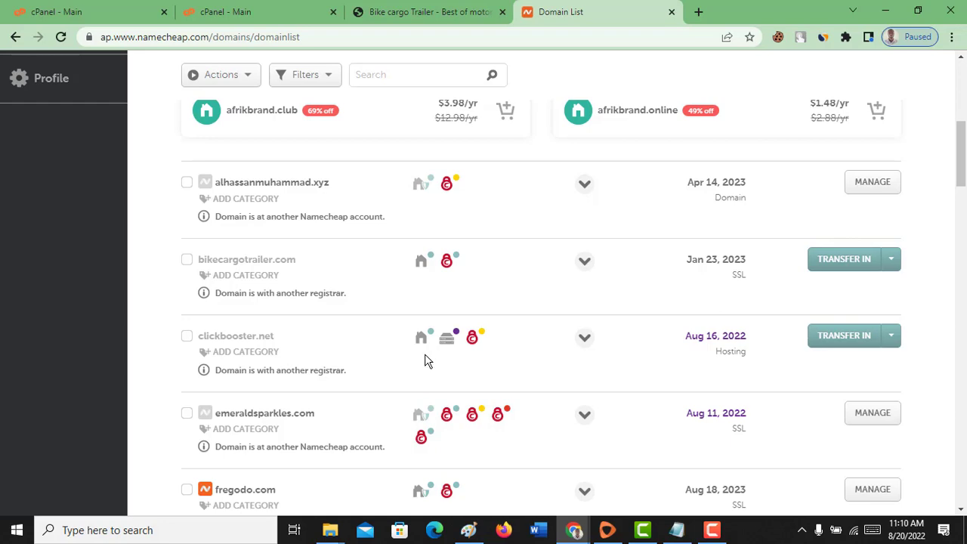
scroll(425, 360, down, 8)
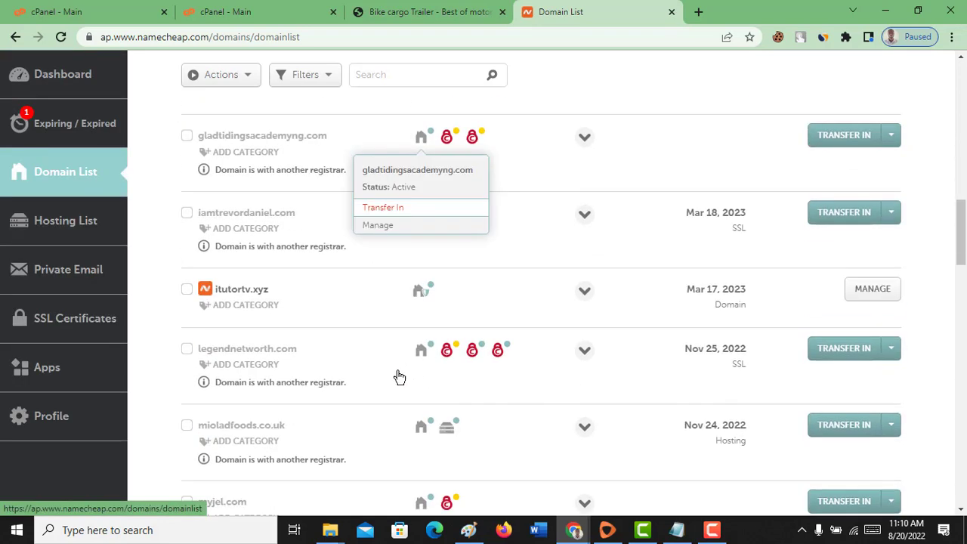
scroll(309, 426, down, 4)
scroll(309, 425, up, 15)
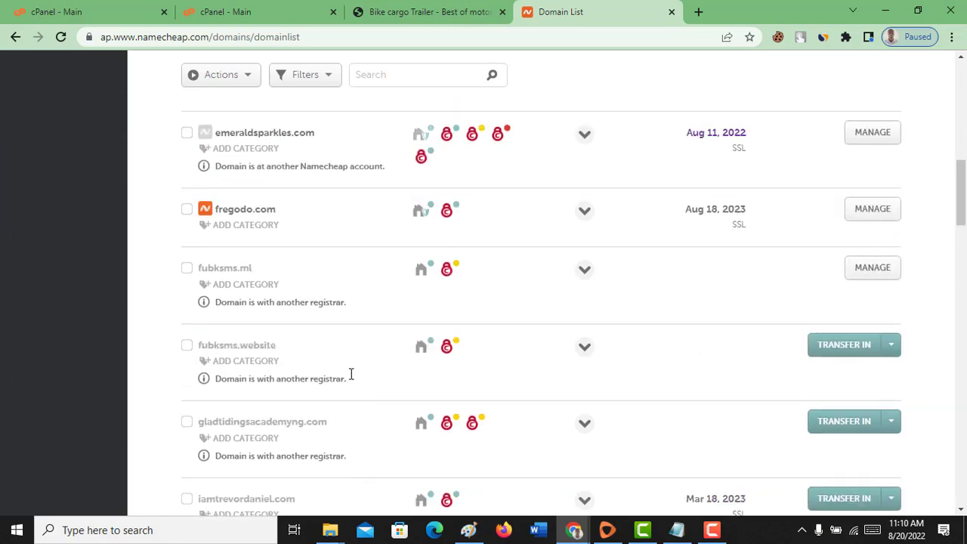
scroll(358, 369, down, 4)
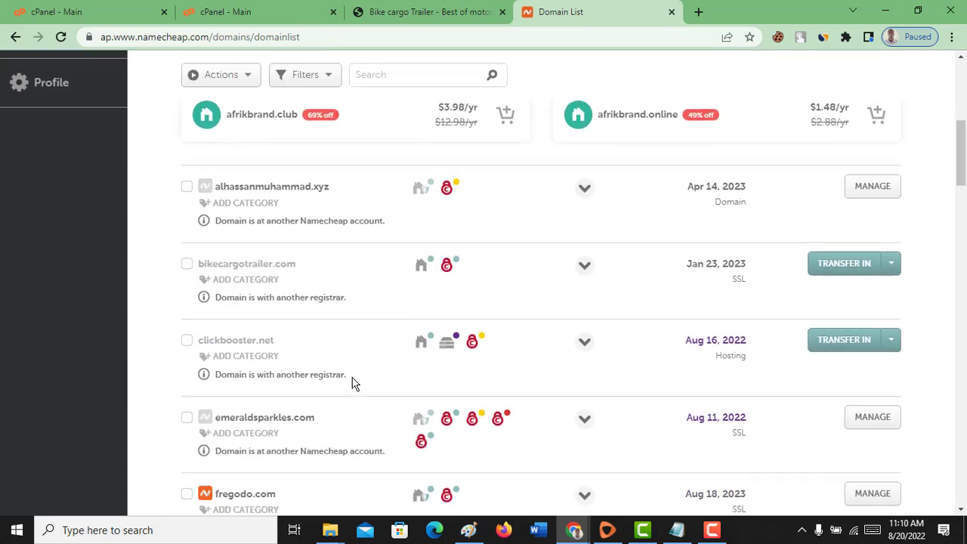
scroll(352, 382, up, 2)
scroll(352, 383, up, 2)
scroll(352, 382, down, 5)
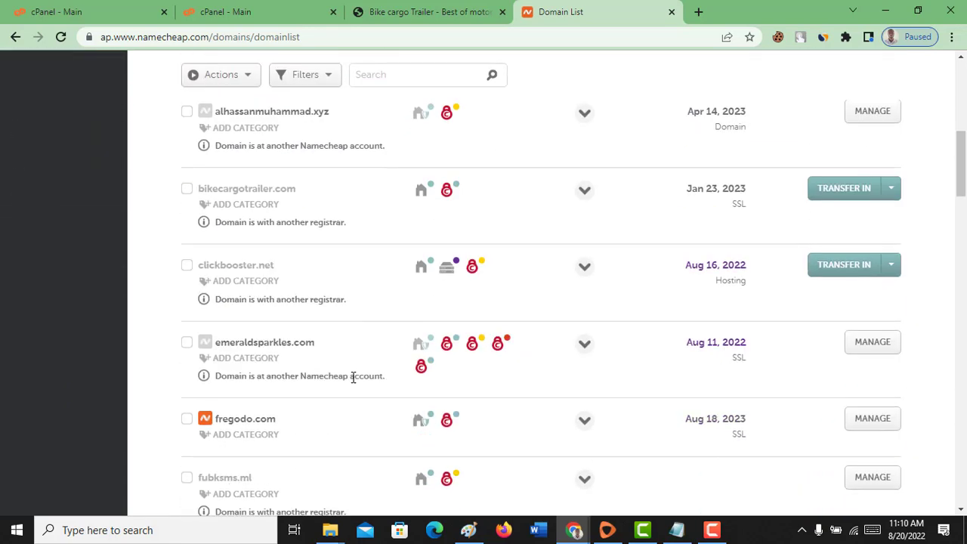
scroll(353, 378, up, 1)
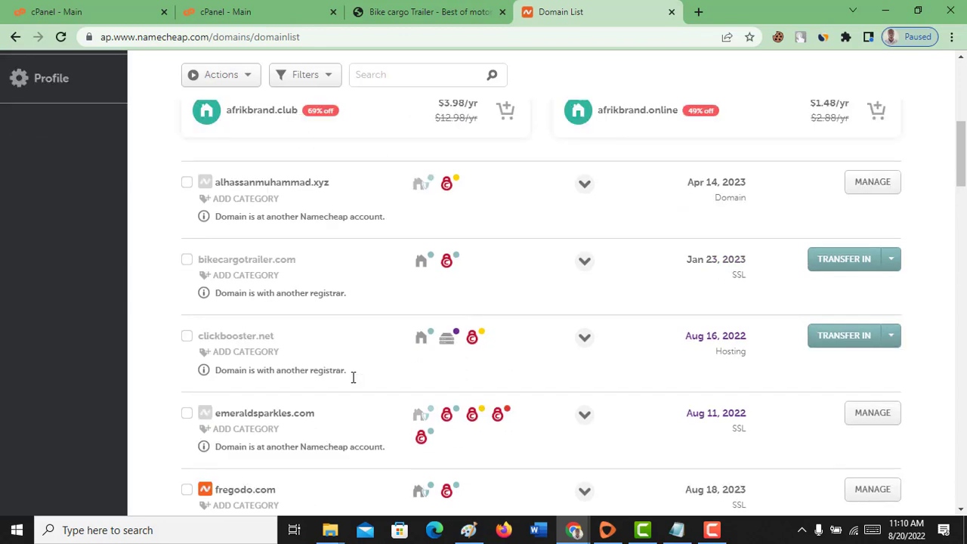
Examine the smmdam.com entry near the end of the domain list and its hosting, and return to the clickbooster.net entry.
scroll(353, 377, down, 11)
scroll(353, 378, down, 8)
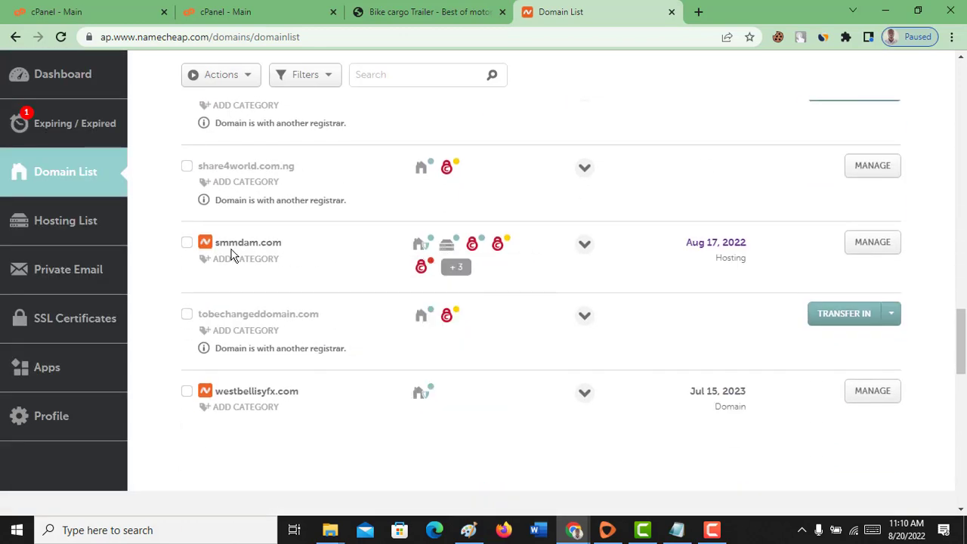
mouse_move(447, 250)
scroll(270, 264, up, 4)
scroll(270, 264, up, 4)
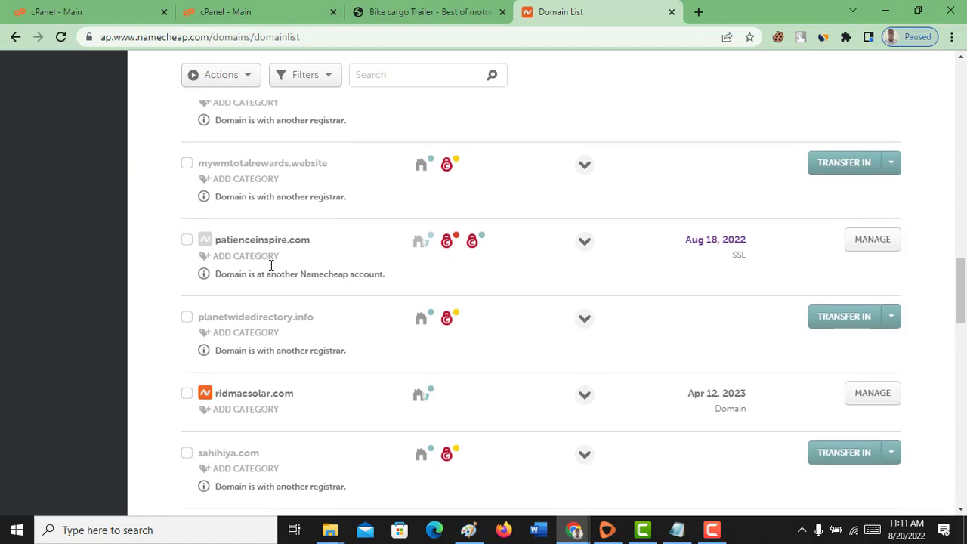
mouse_move(453, 298)
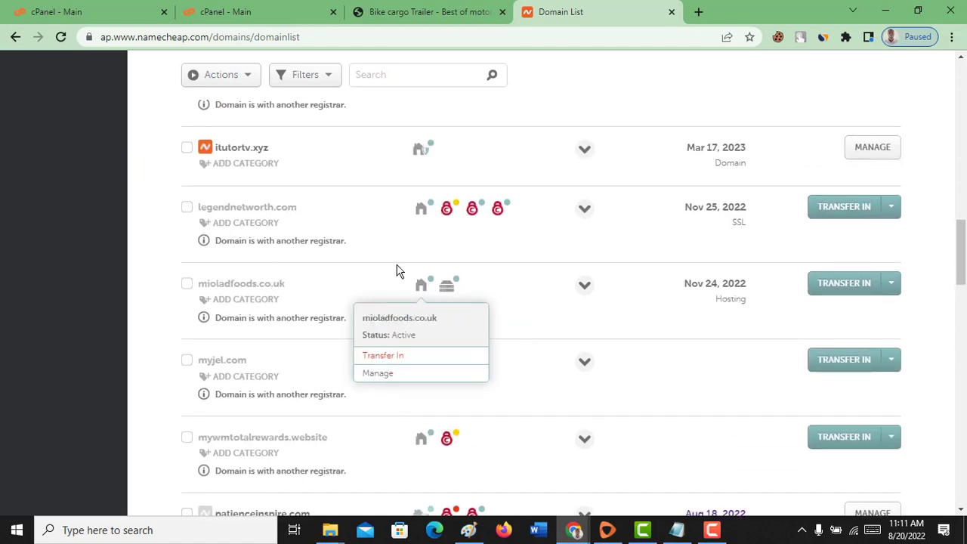
scroll(395, 271, up, 5)
scroll(434, 259, up, 4)
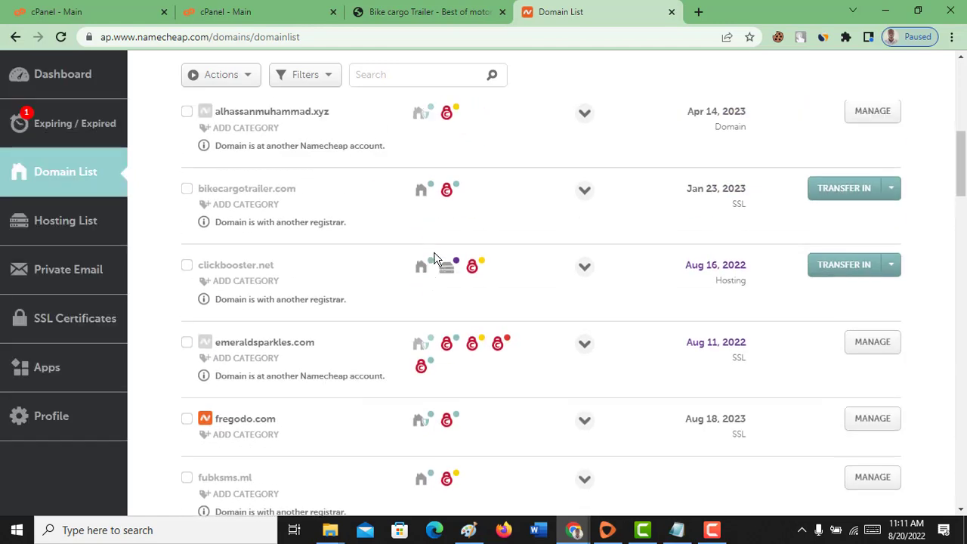
Review the bikecargotrailer.com website and compare the cPanel accounts whose primary domains are clickbooster.net and smmdam.com.
click(421, 9)
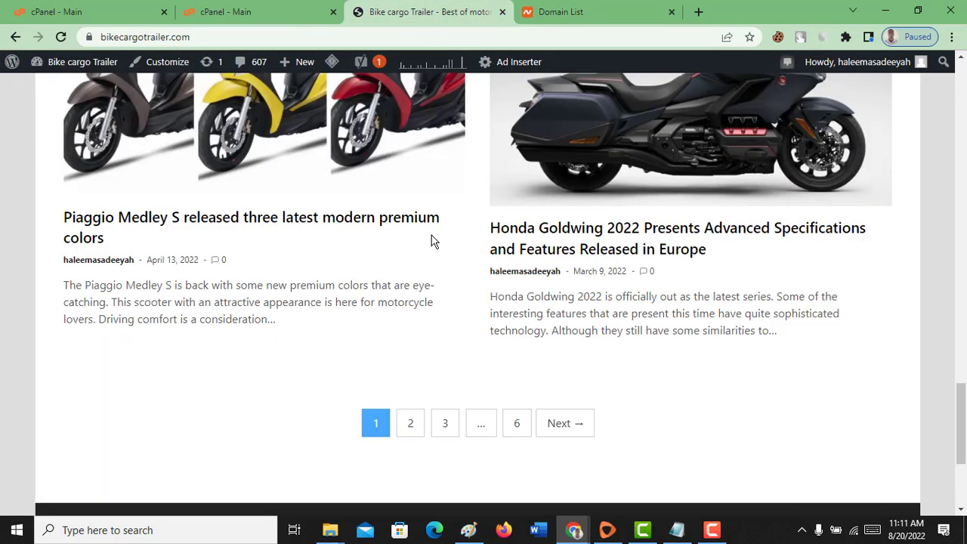
scroll(431, 235, up, 5)
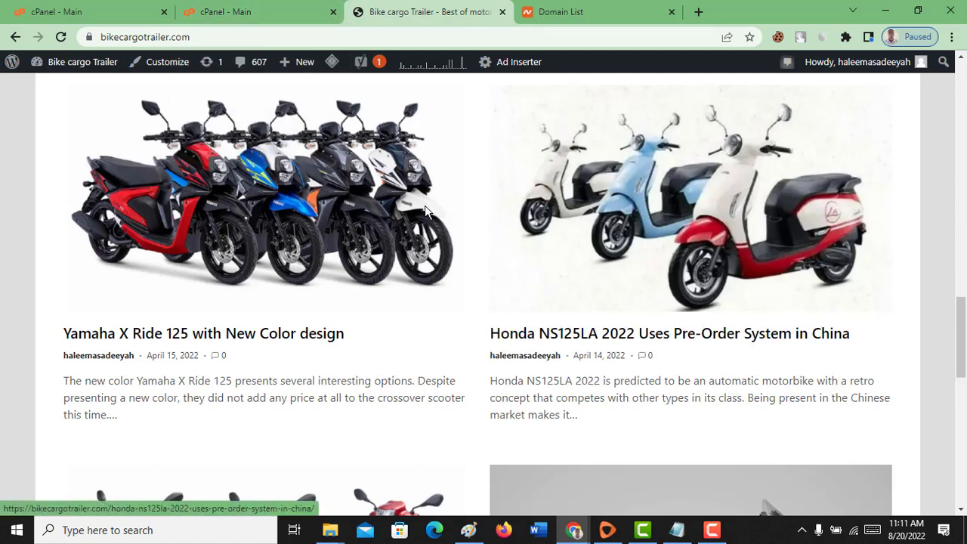
click(269, 6)
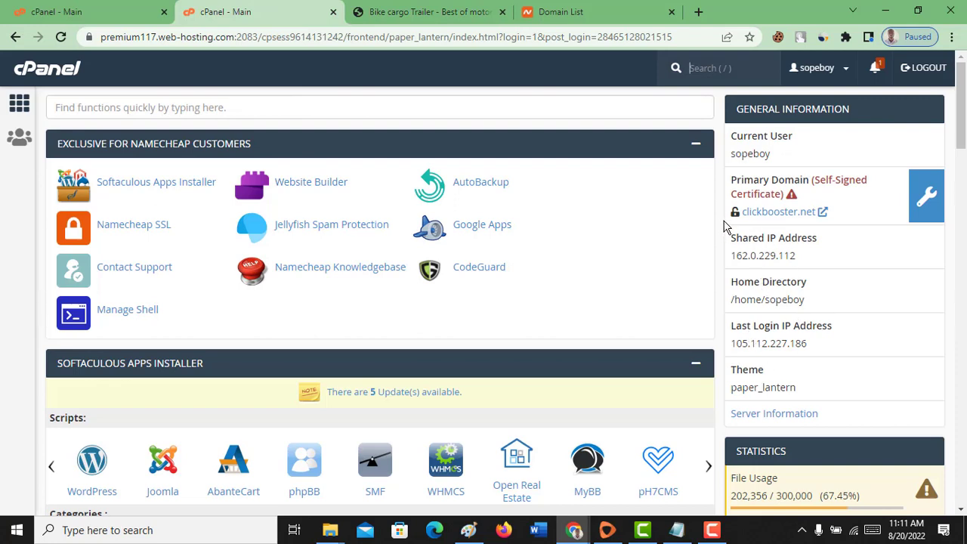
click(43, 13)
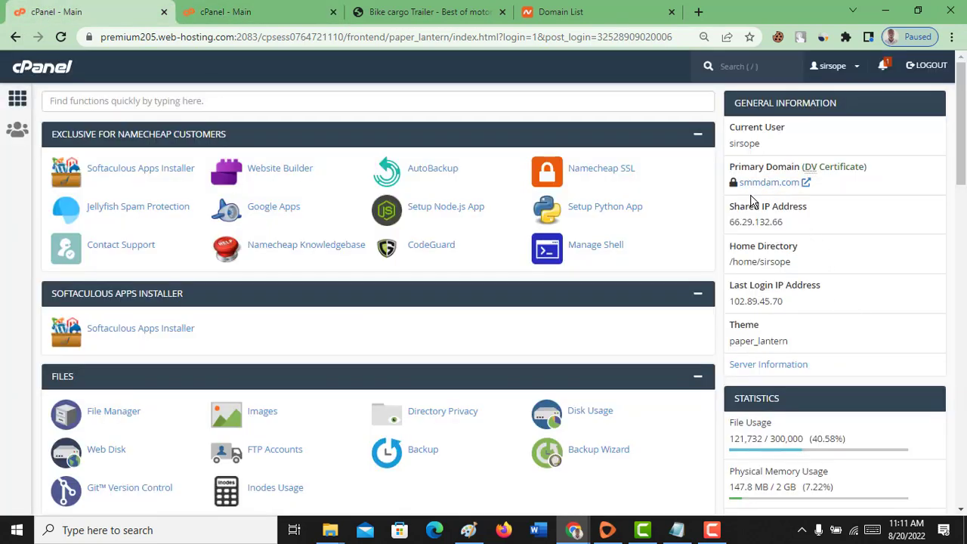
click(215, 12)
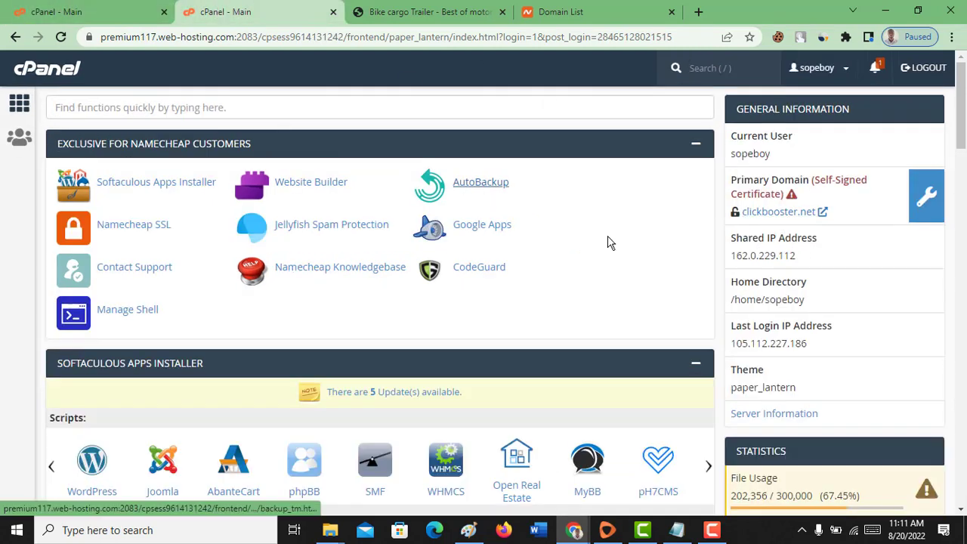
click(423, 12)
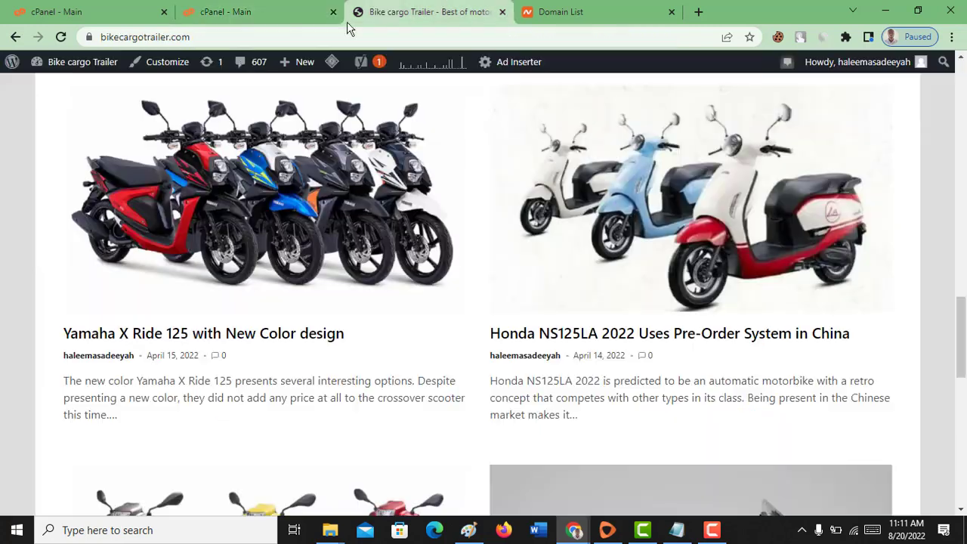
click(272, 12)
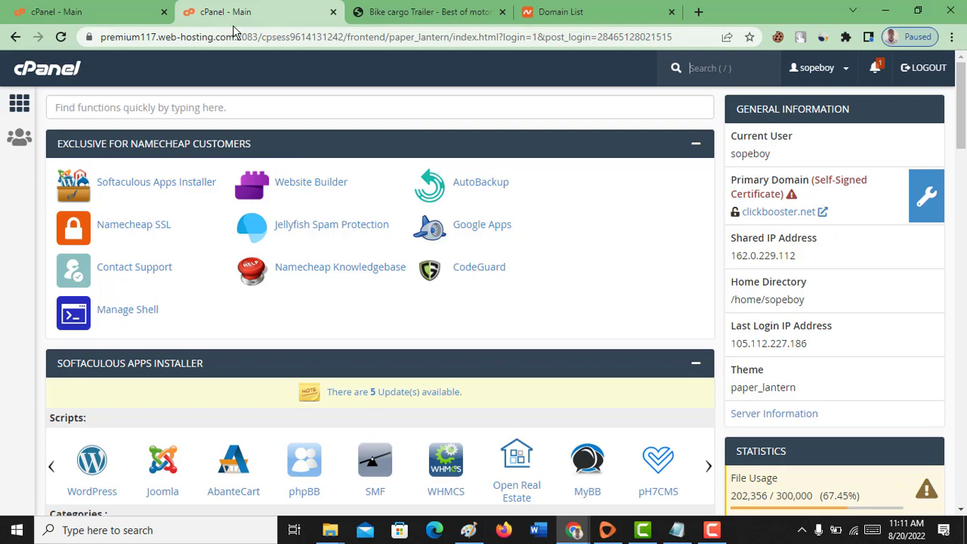
click(91, 12)
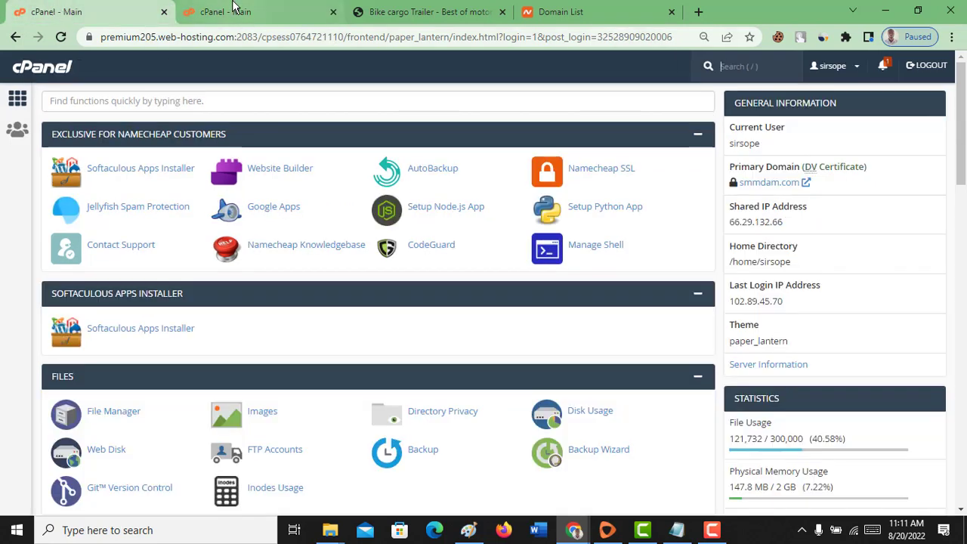
Open the File Manager of the clickbooster.net cPanel account and go to its home directory.
click(235, 8)
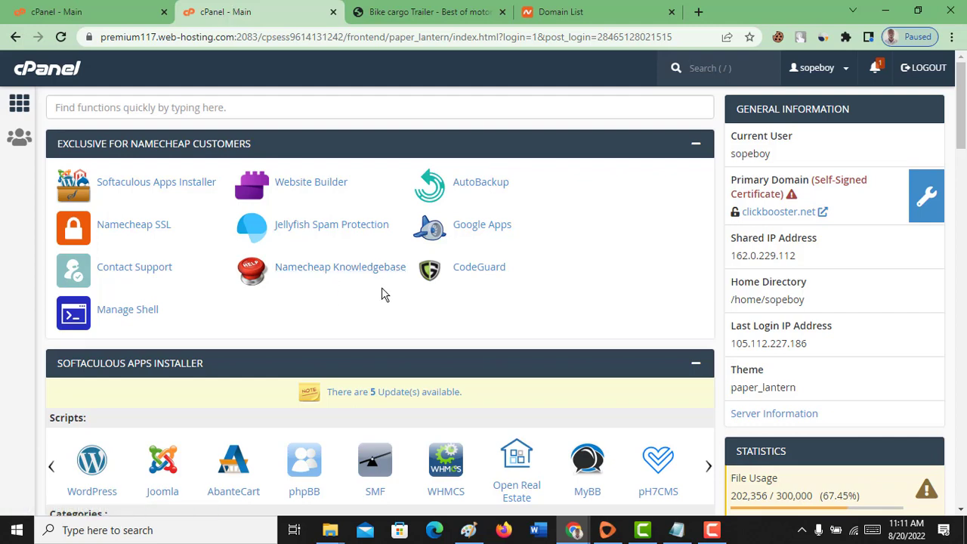
scroll(385, 342, down, 5)
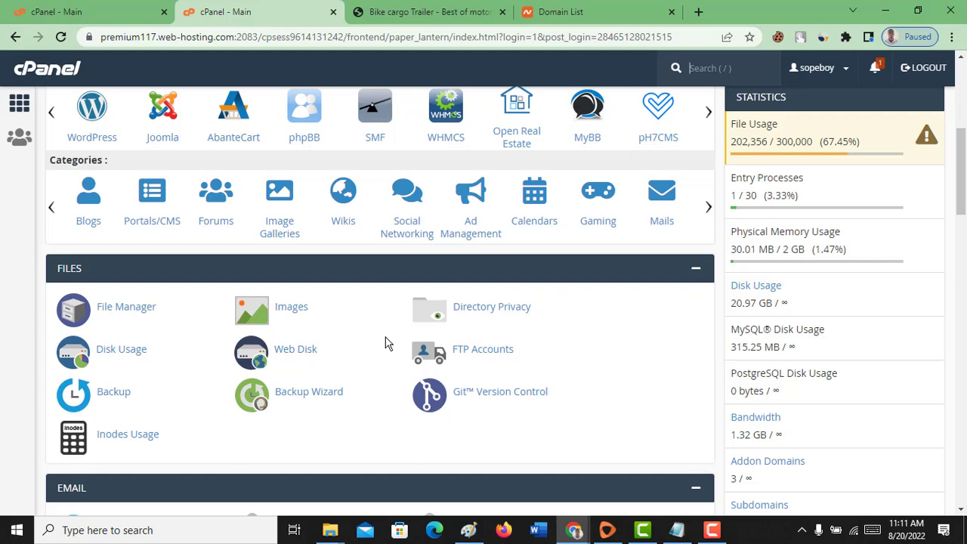
click(122, 316)
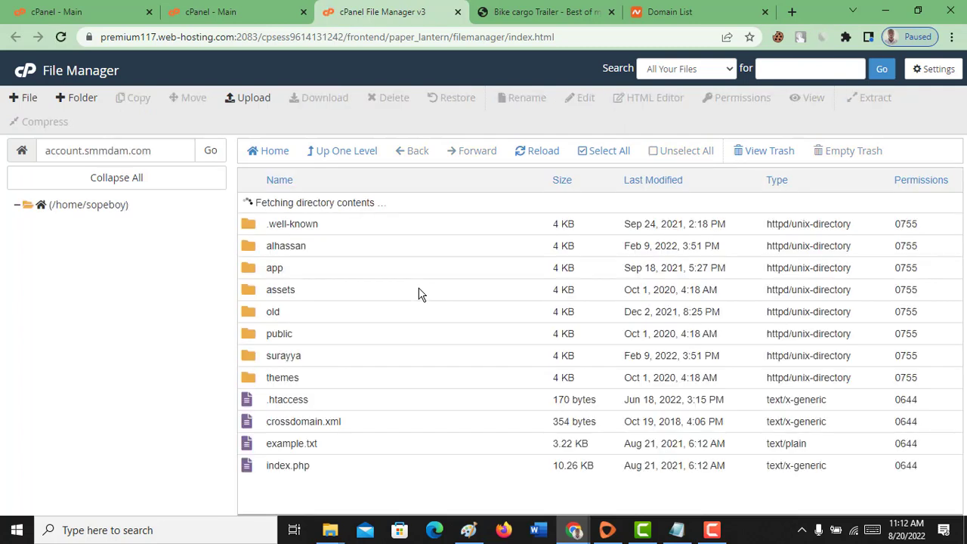
click(72, 207)
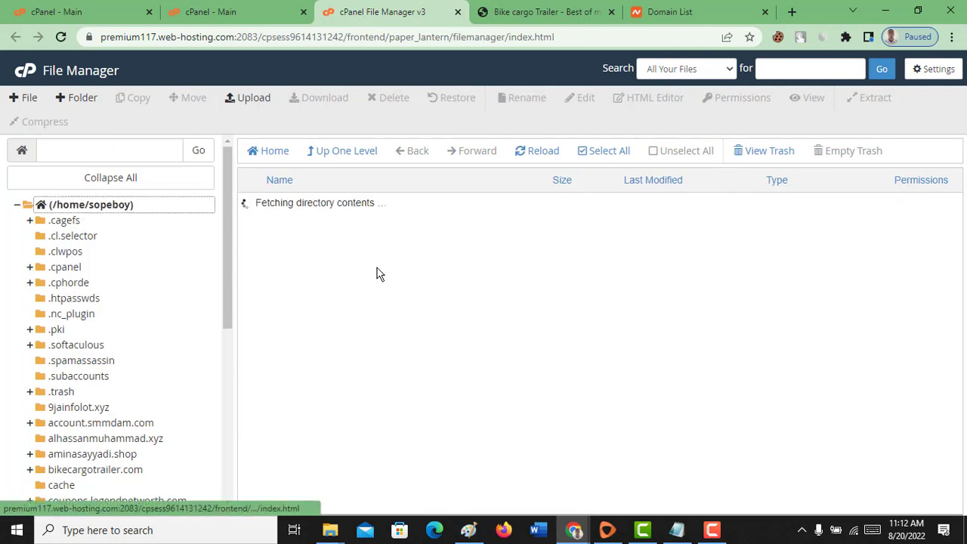
Compress the bikecargotrailer.com folder in the home directory into a Zip Archive named bikecargotrailer.com.zip.
scroll(367, 299, down, 5)
scroll(367, 309, down, 8)
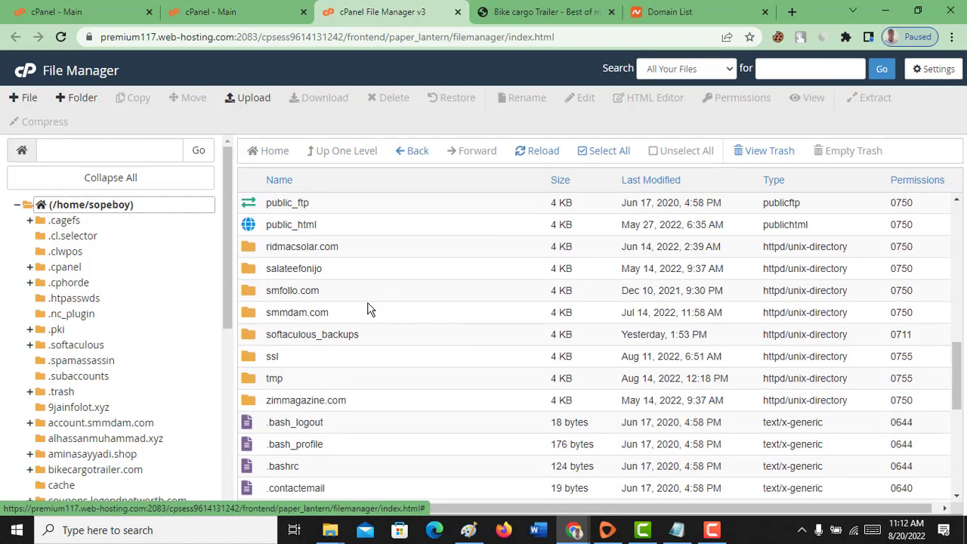
scroll(368, 310, up, 5)
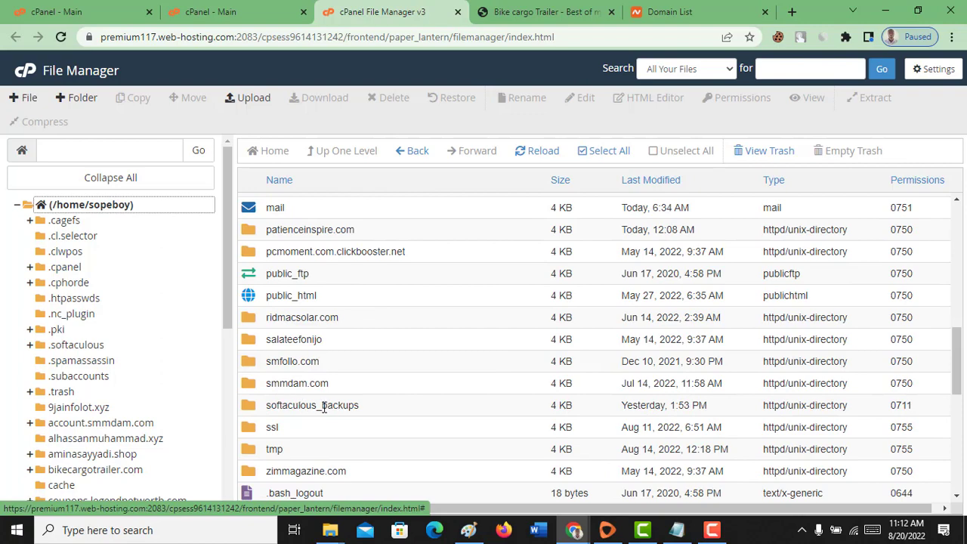
scroll(324, 407, down, 1)
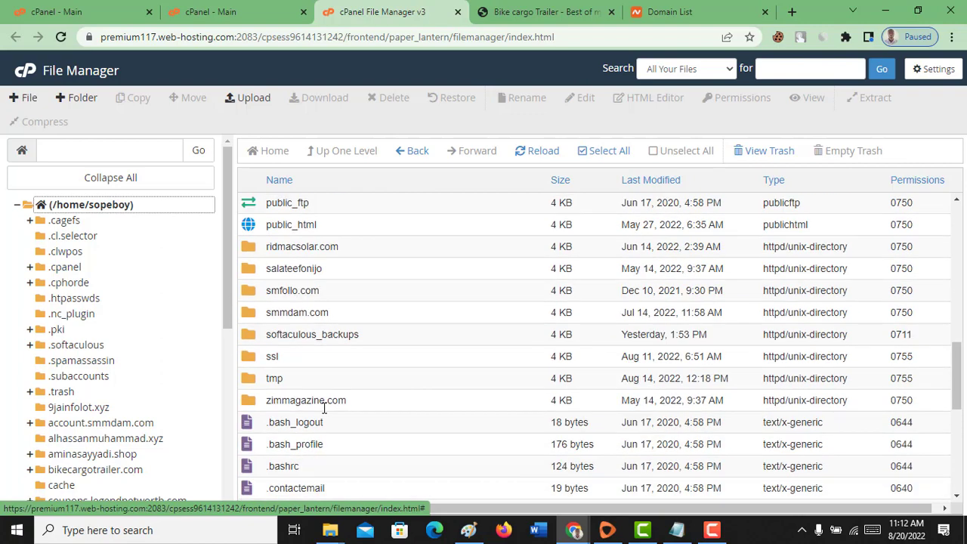
scroll(324, 408, up, 4)
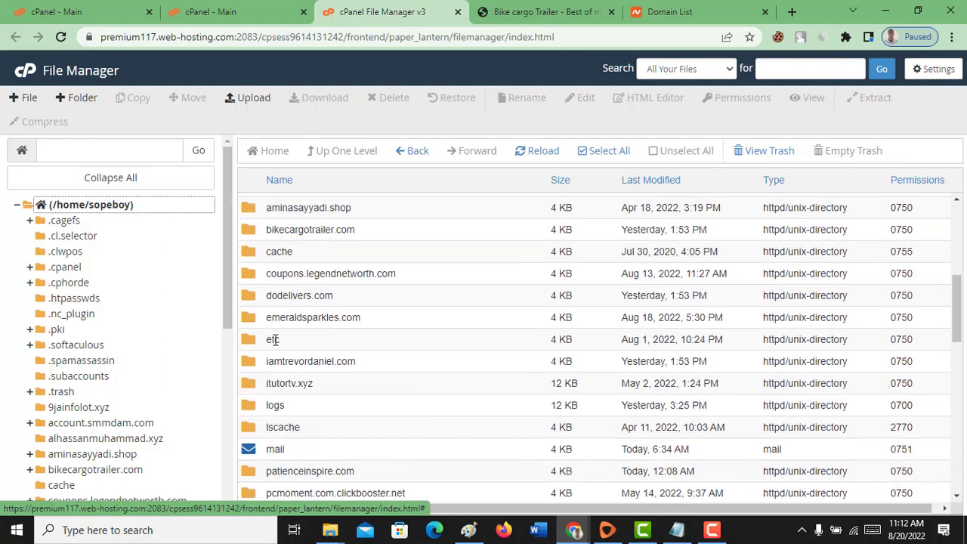
scroll(273, 341, up, 2)
click(272, 343)
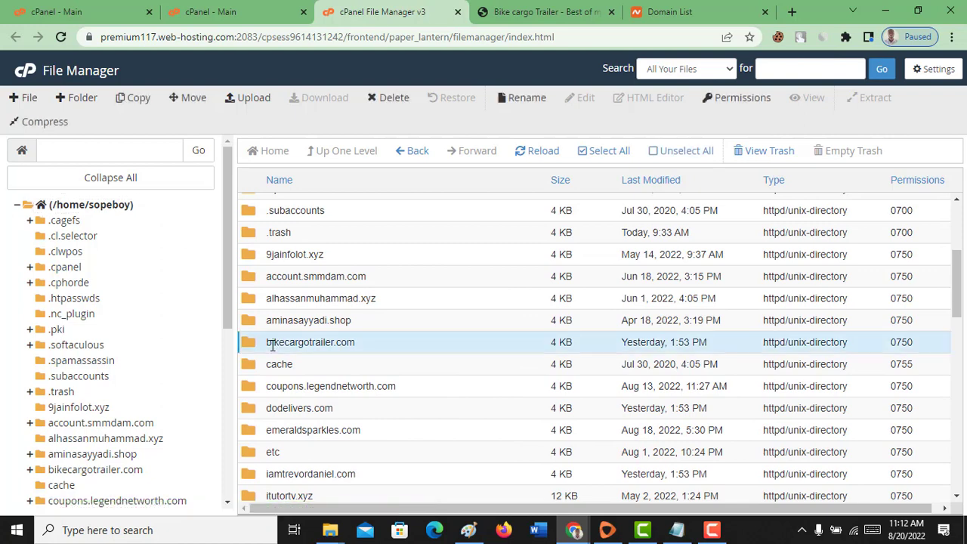
right_click(272, 343)
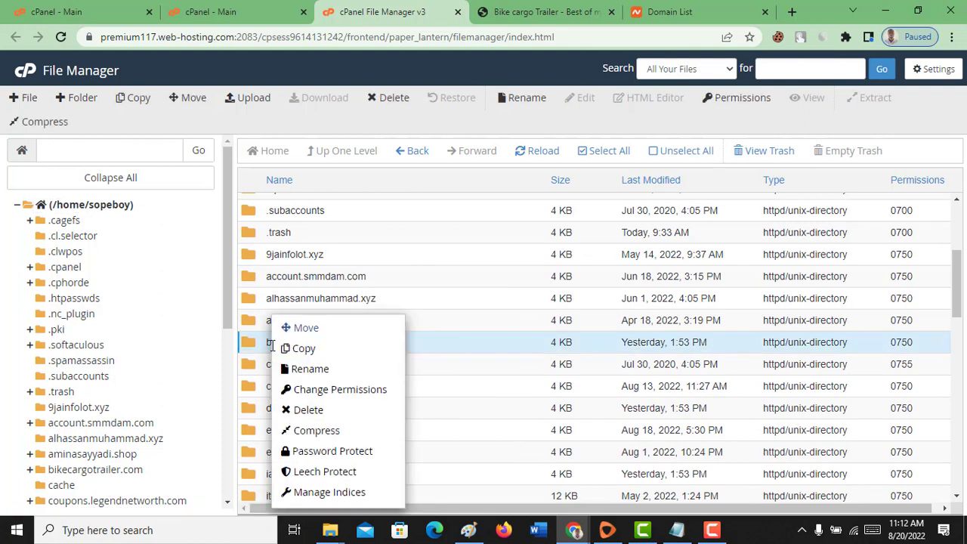
click(326, 435)
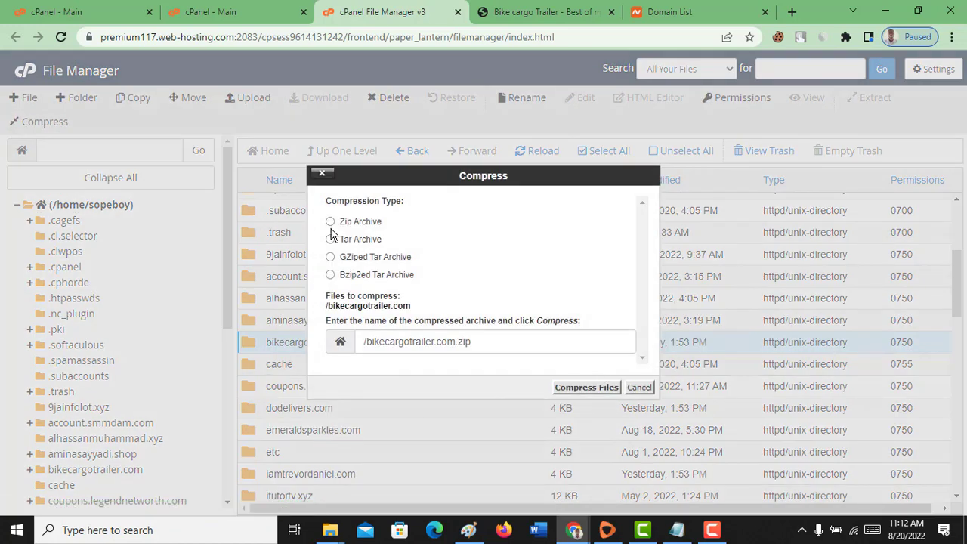
click(330, 223)
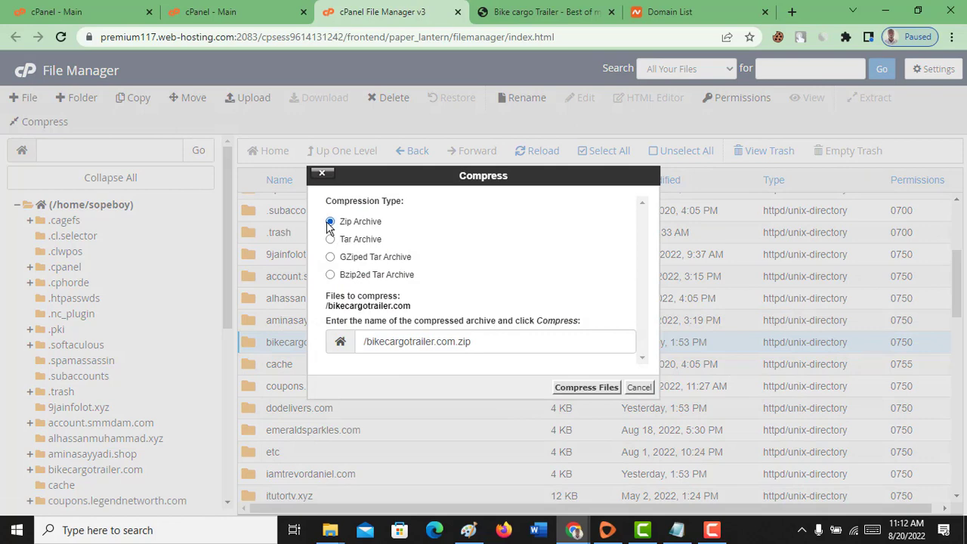
click(559, 394)
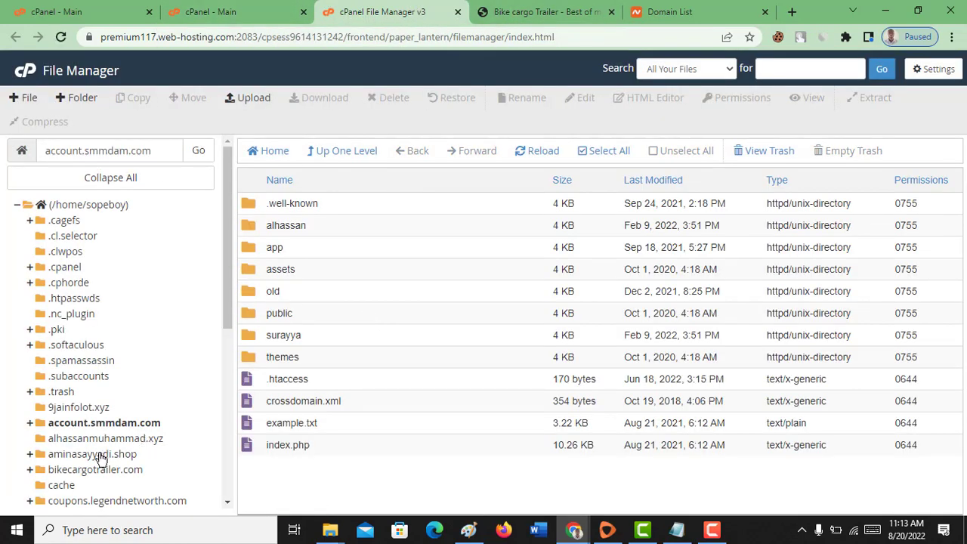
View the contents of the bikecargotrailer.com folder and look through the home directory for the zip archives.
click(98, 469)
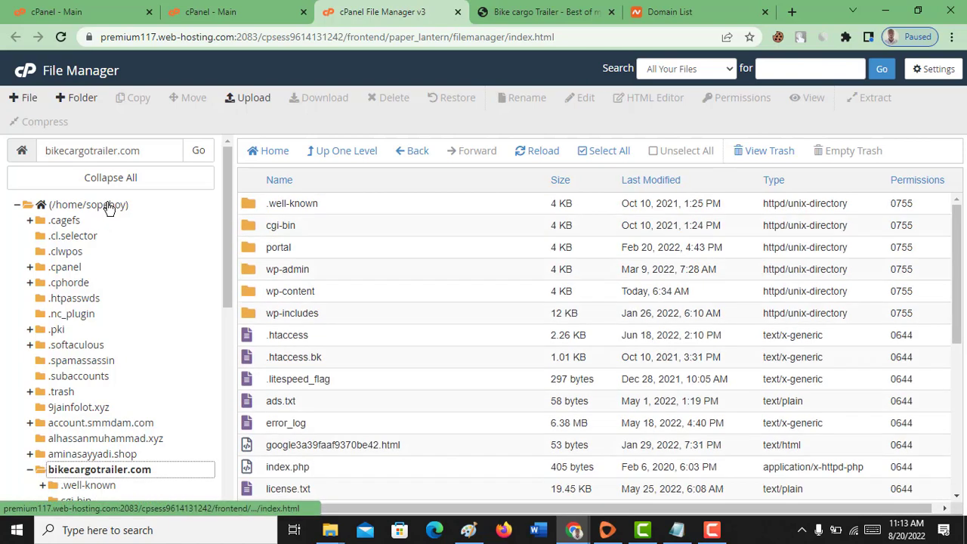
click(106, 205)
scroll(496, 348, down, 1)
scroll(494, 351, down, 10)
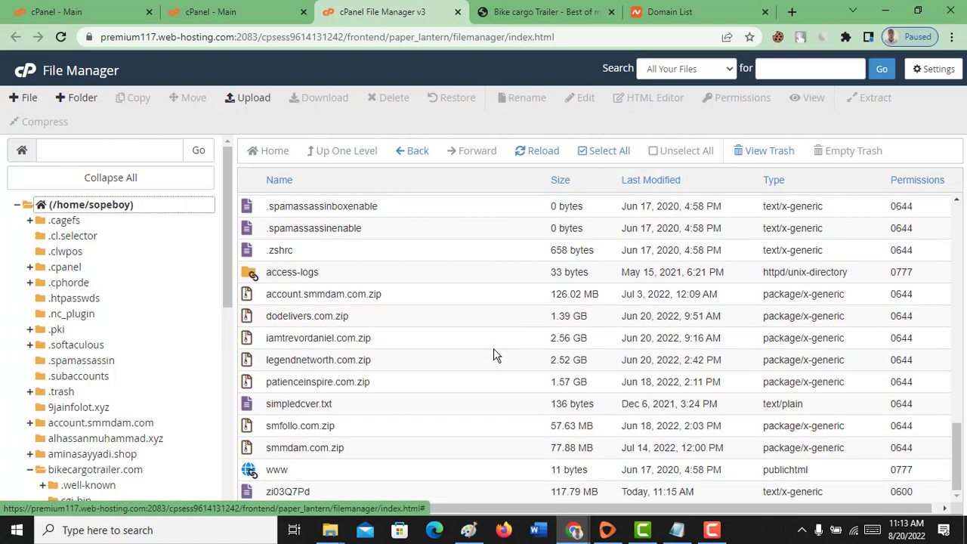
Compress the bikecargotrailer.com folder in the home directory again into a Zip Archive at /bikecargotrailer.com.zip.
click(432, 455)
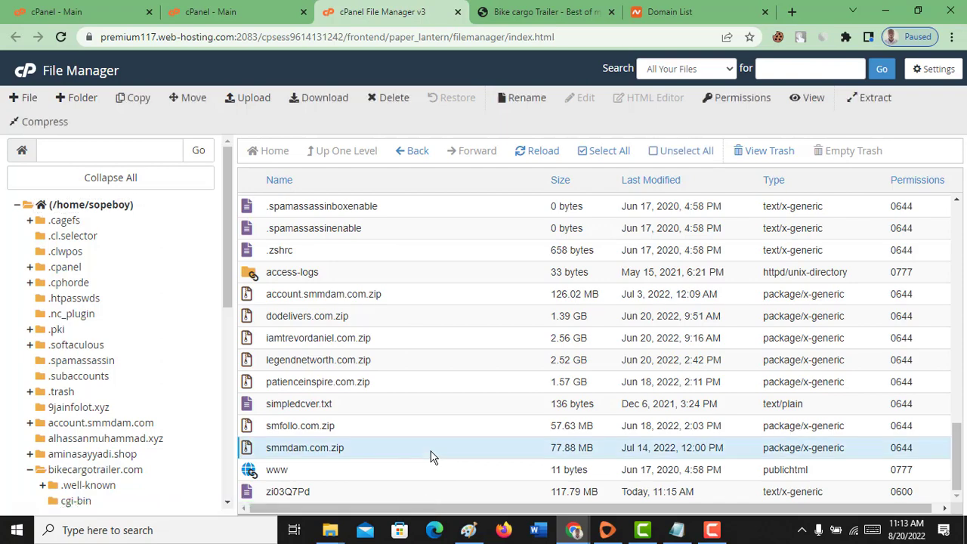
scroll(430, 455, up, 1)
scroll(430, 456, up, 4)
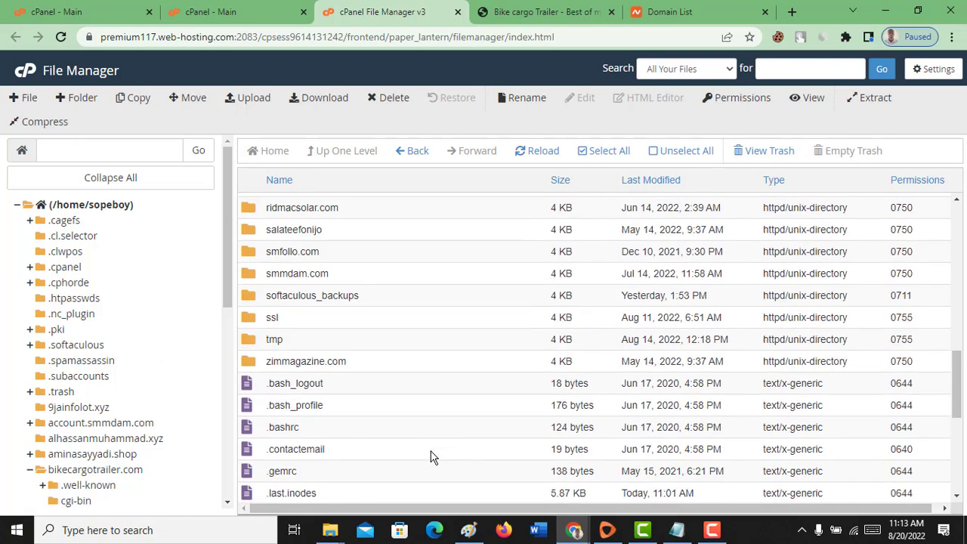
scroll(431, 455, up, 5)
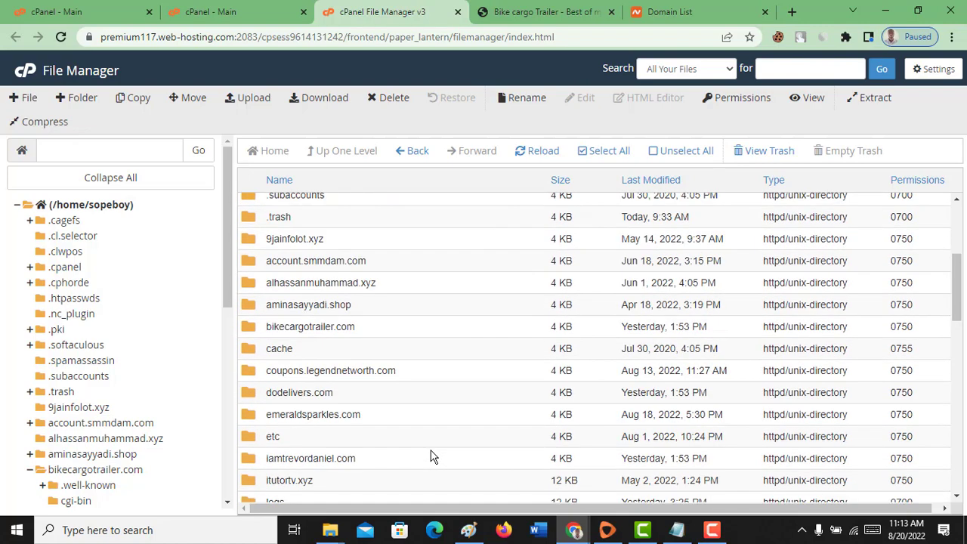
scroll(349, 383, up, 3)
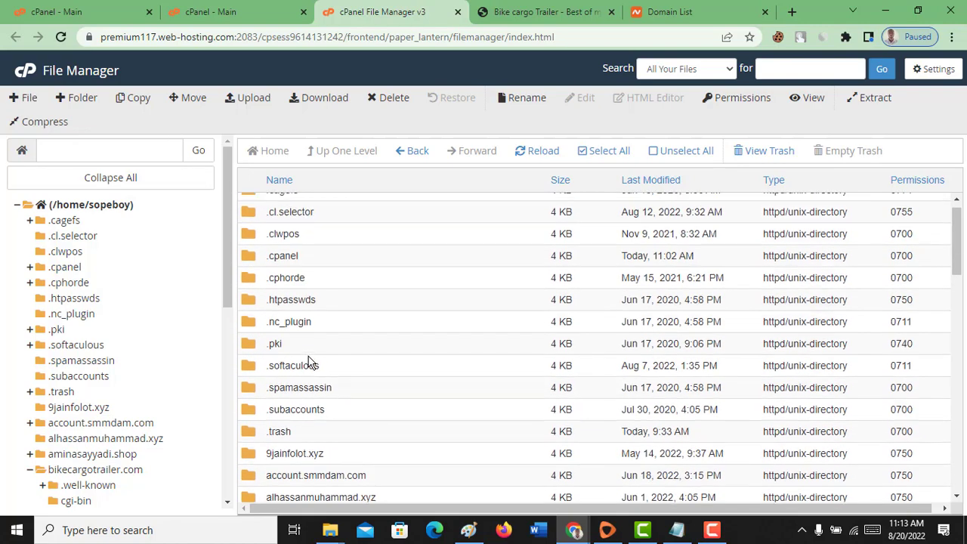
scroll(309, 361, down, 4)
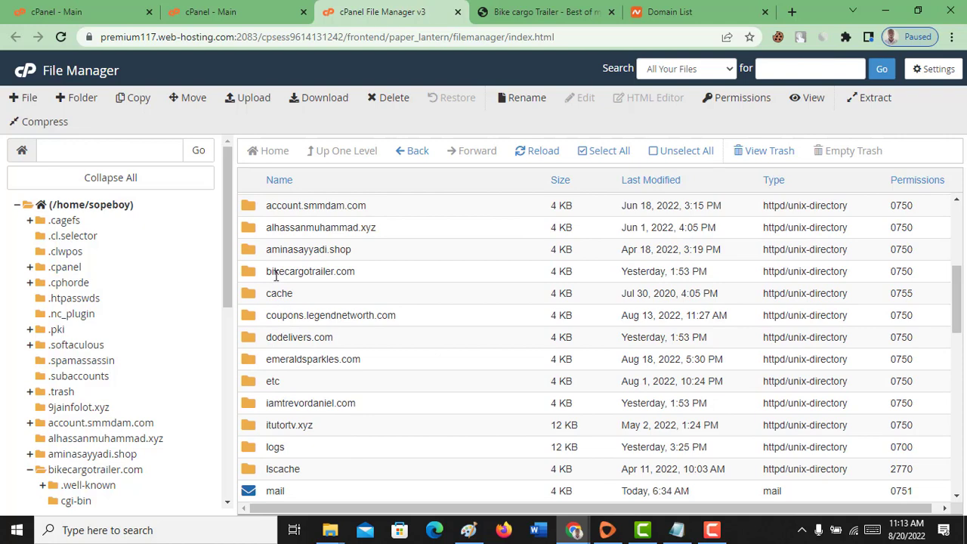
right_click(275, 276)
click(324, 391)
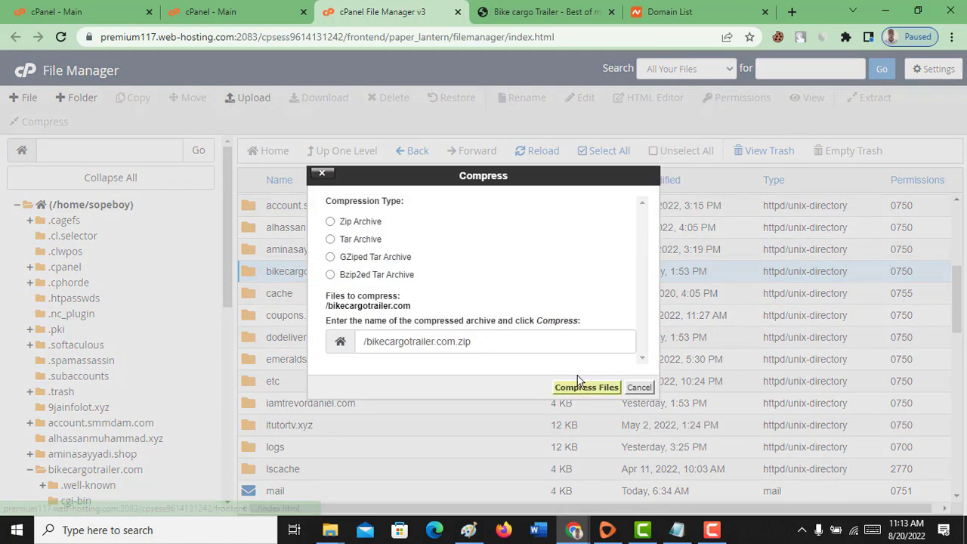
click(342, 221)
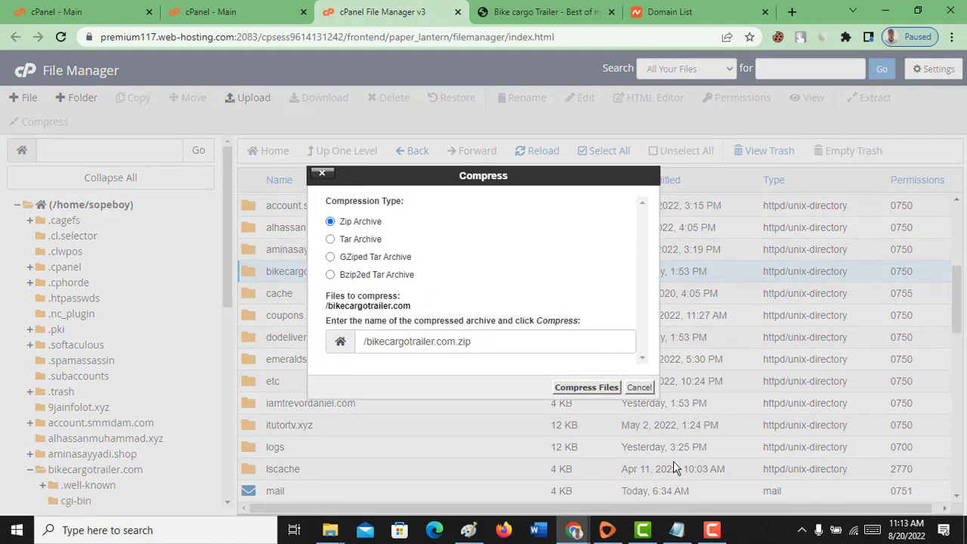
click(586, 388)
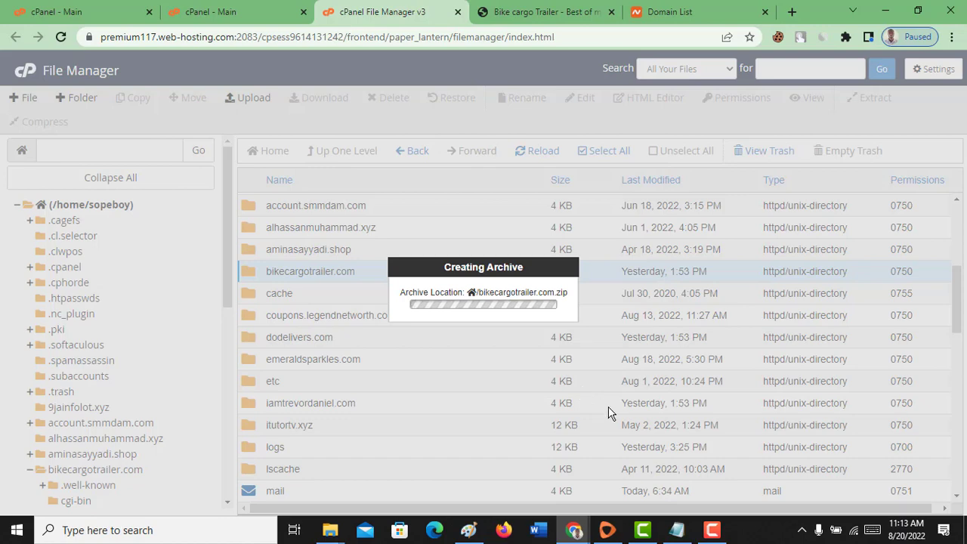
click(709, 536)
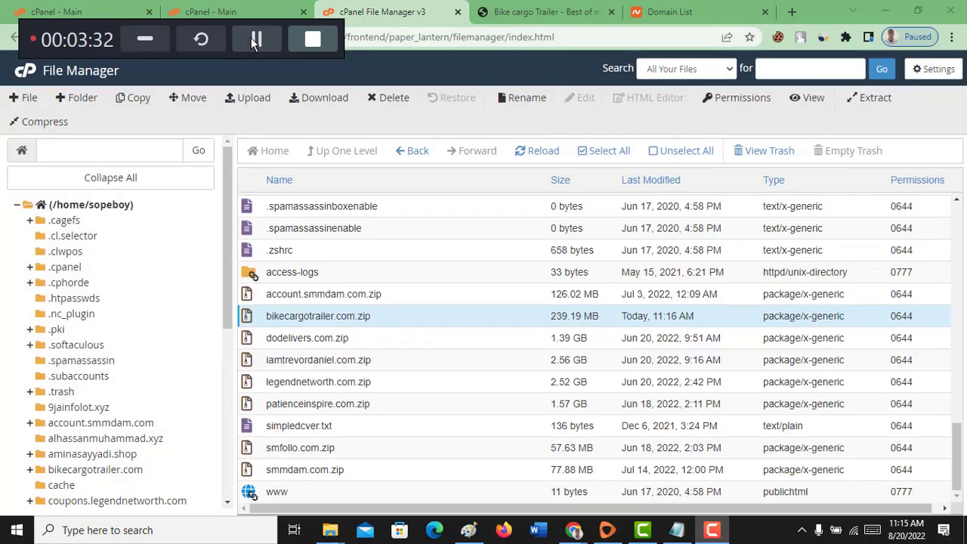
click(147, 39)
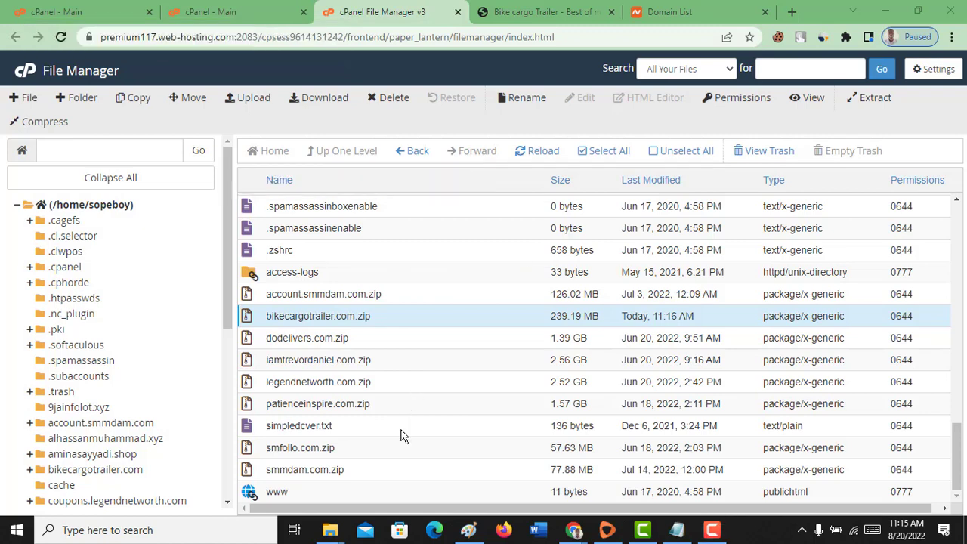
Download bikecargotrailer.com.zip from the home directory to the computer's Downloads\Compressed folder.
right_click(347, 317)
click(388, 332)
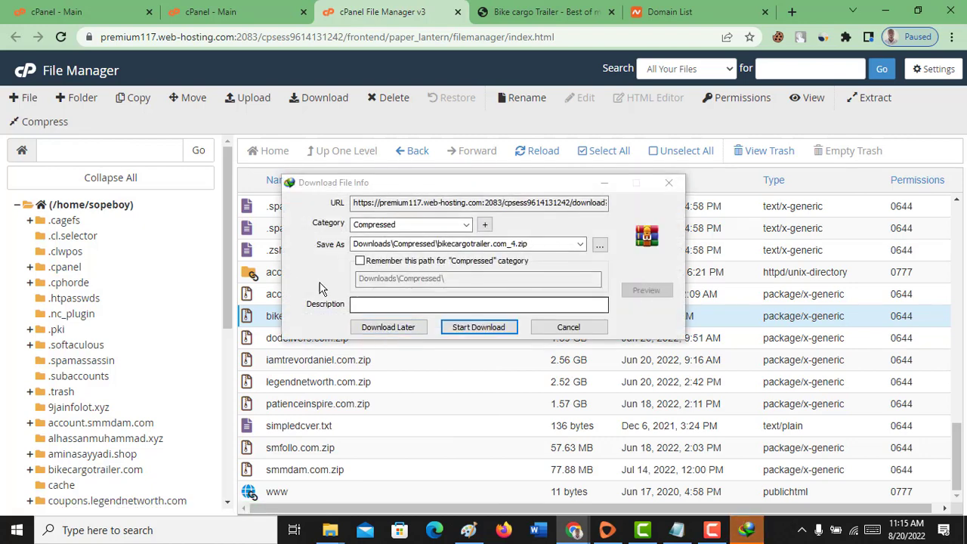
click(500, 326)
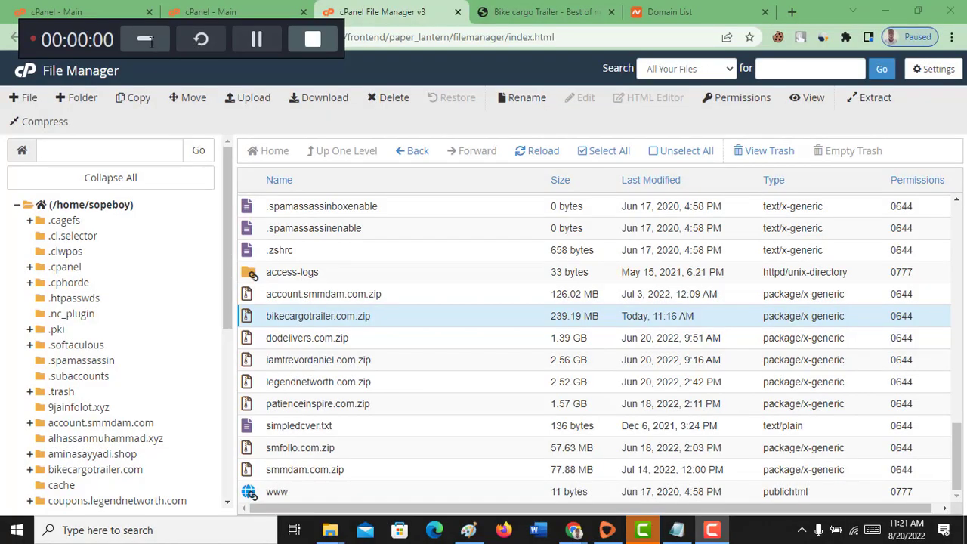
click(151, 44)
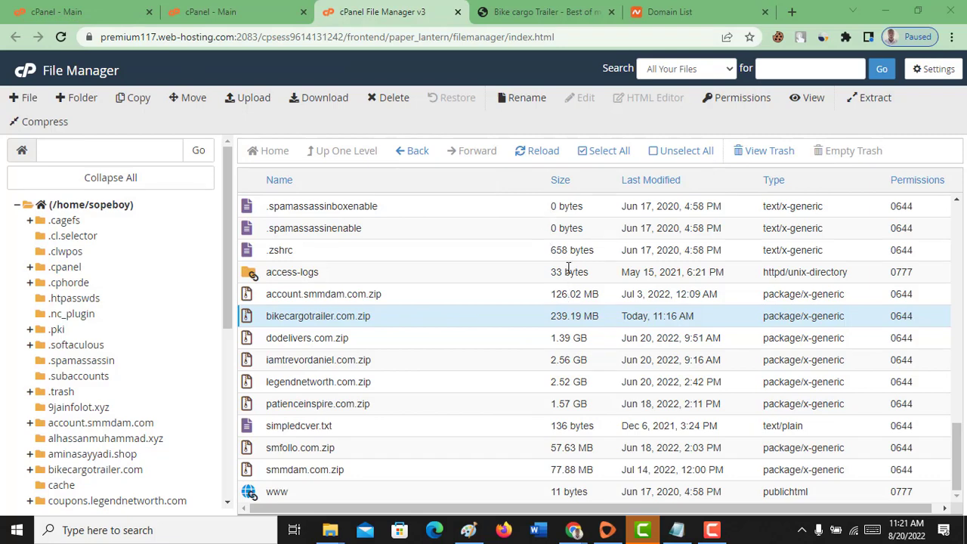
Switch to the cPanel account whose primary domain is smmdam.com and open its File Manager.
click(94, 19)
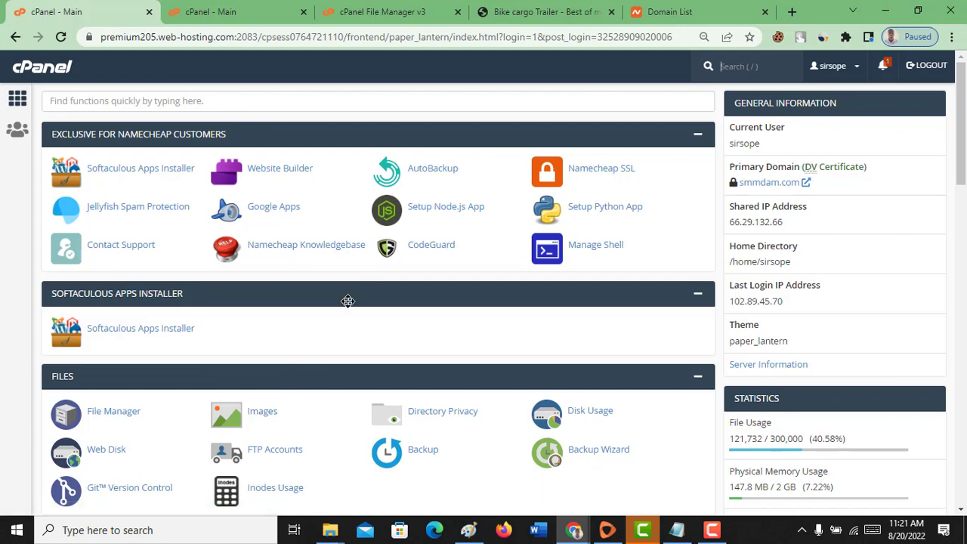
scroll(238, 279, down, 3)
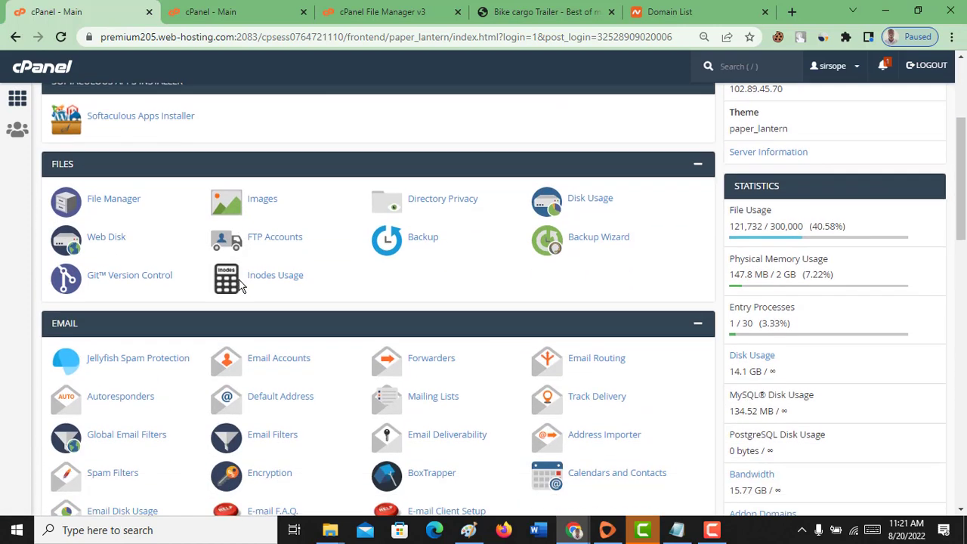
click(92, 210)
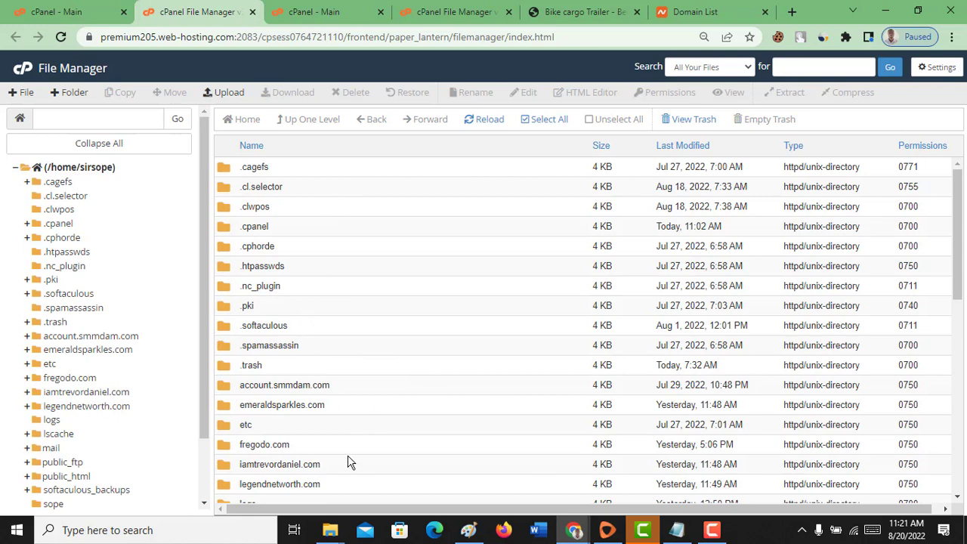
Try to upload the bikecargotrailer.com zip from Downloads\Compressed to the account's home directory, declining to overwrite the existing file.
click(223, 93)
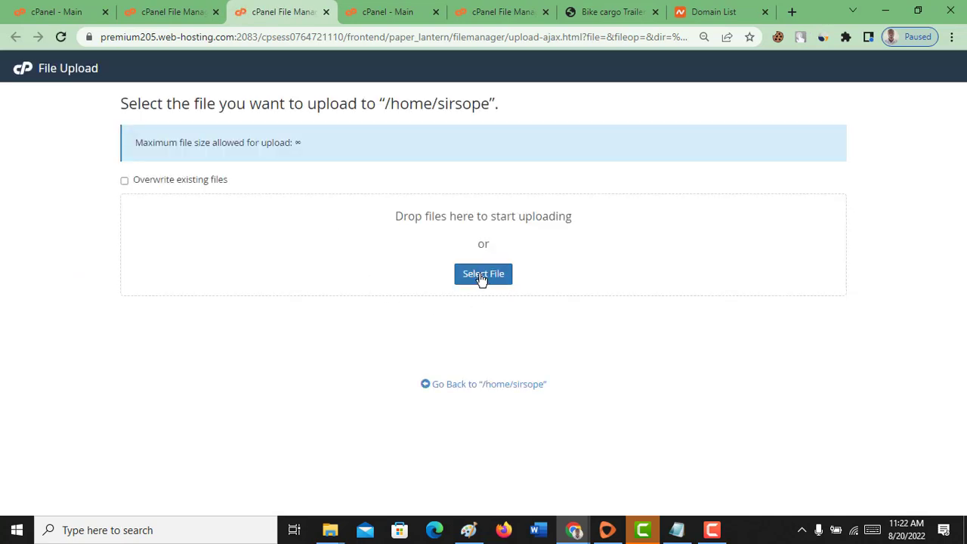
click(481, 276)
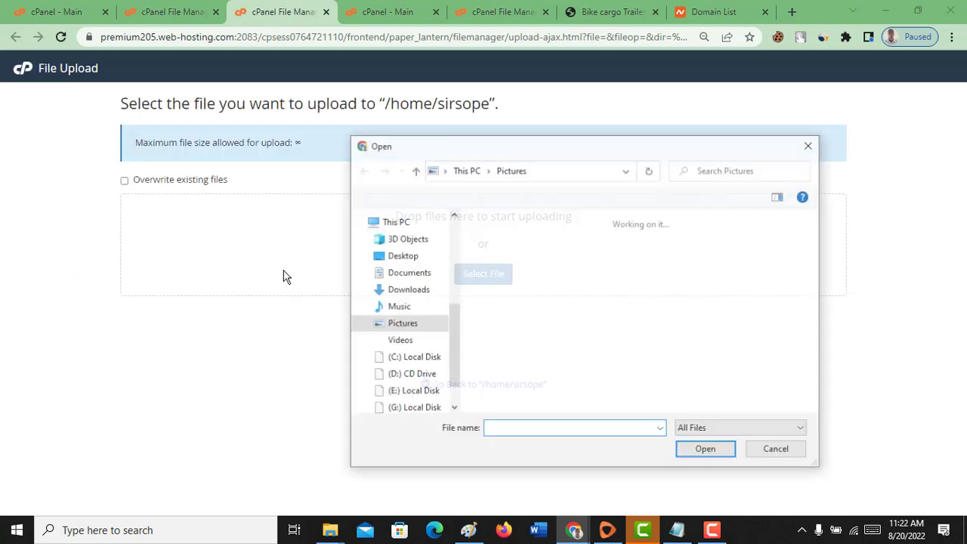
click(386, 289)
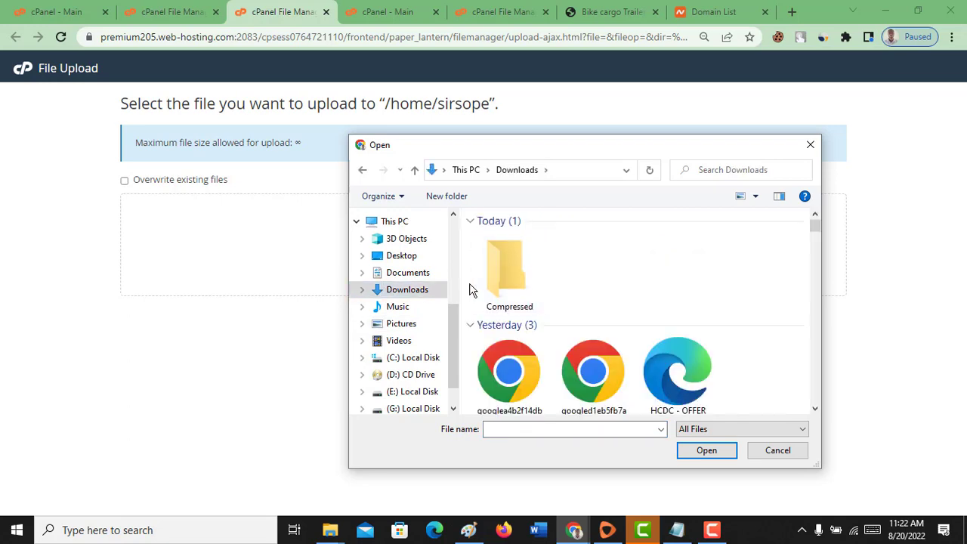
double_click(509, 286)
click(510, 286)
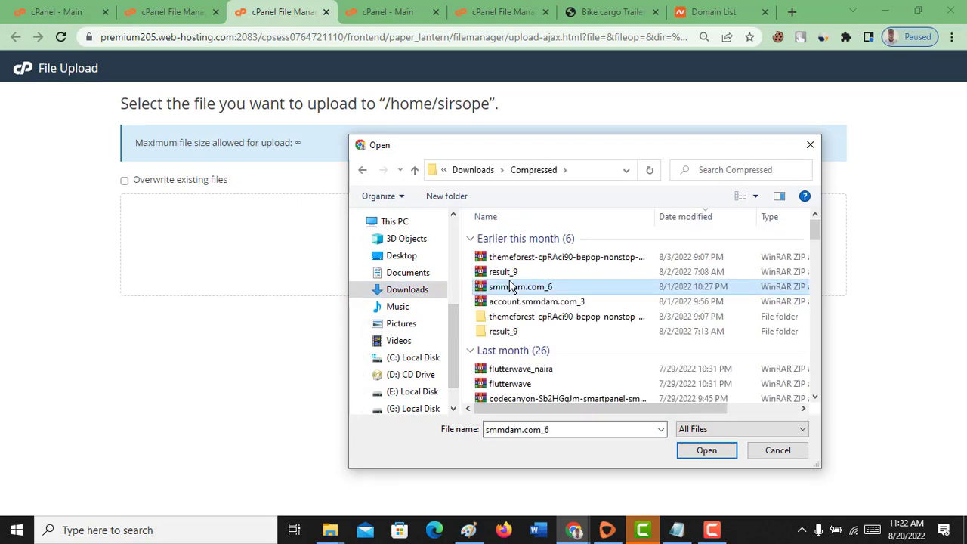
text(bikecargotrailer.com)
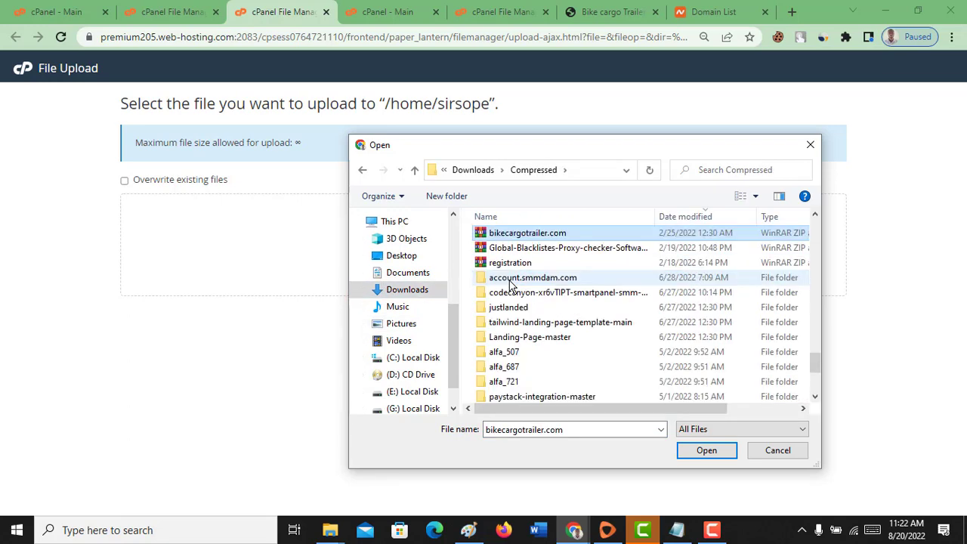
double_click(529, 233)
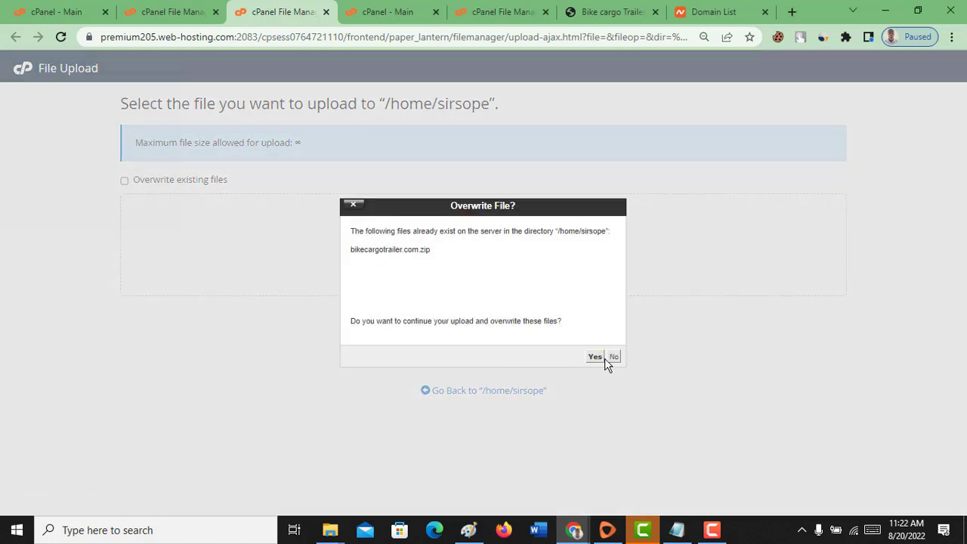
click(610, 359)
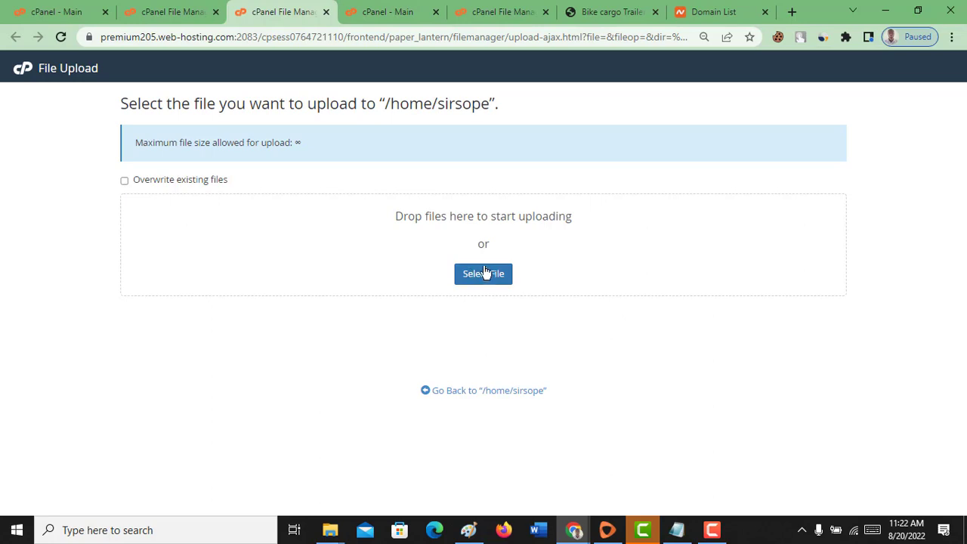
Locate the existing bikecargotrailer.com.zip in the smmdam.com account's home directory and close the file upload page.
click(187, 14)
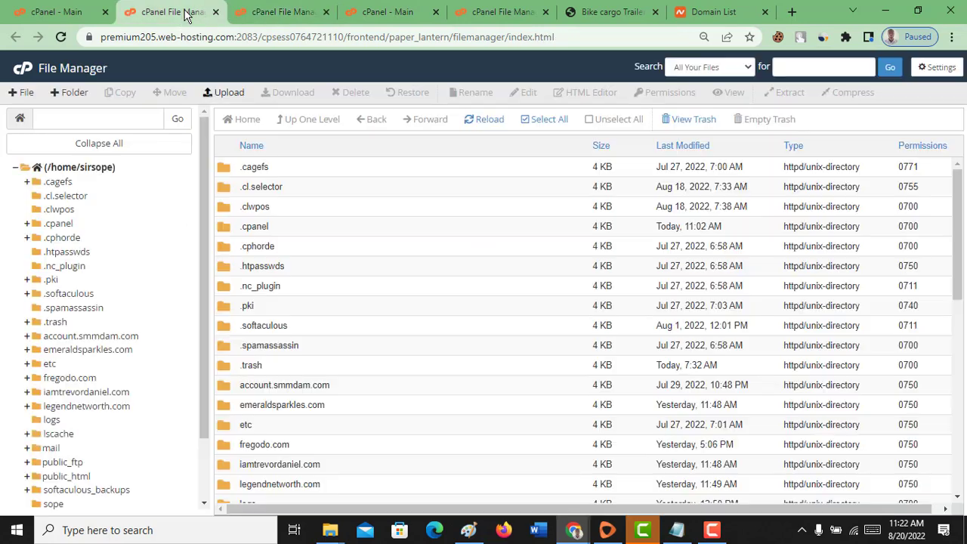
scroll(357, 433, down, 10)
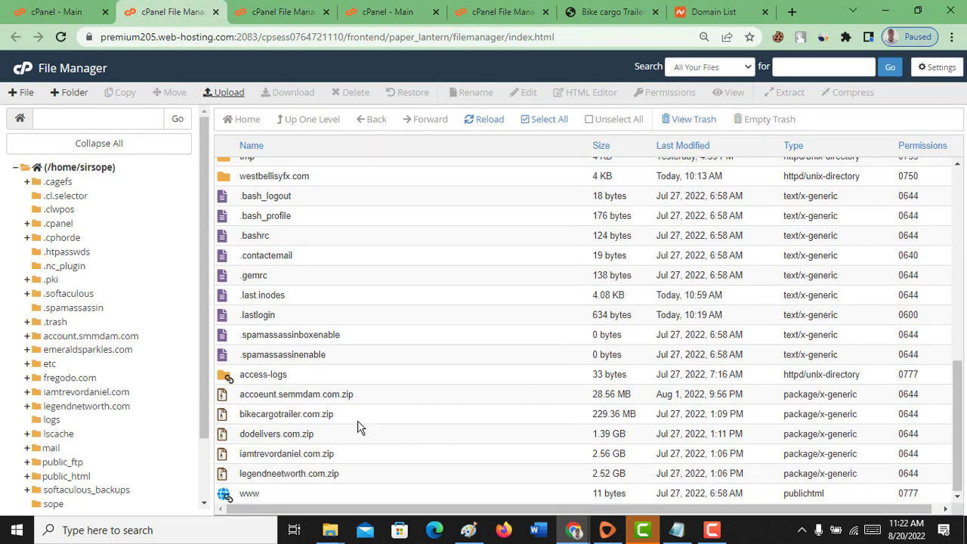
click(263, 414)
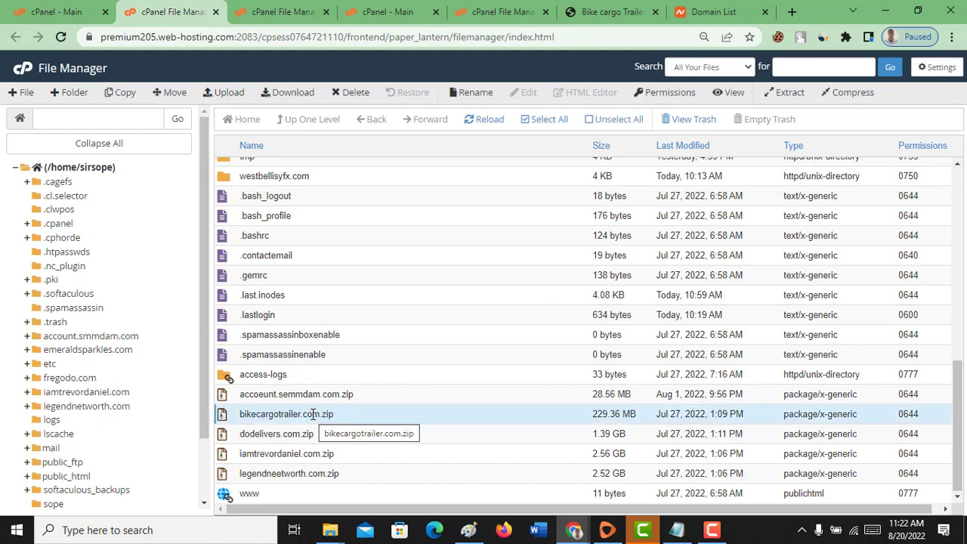
scroll(312, 414, up, 10)
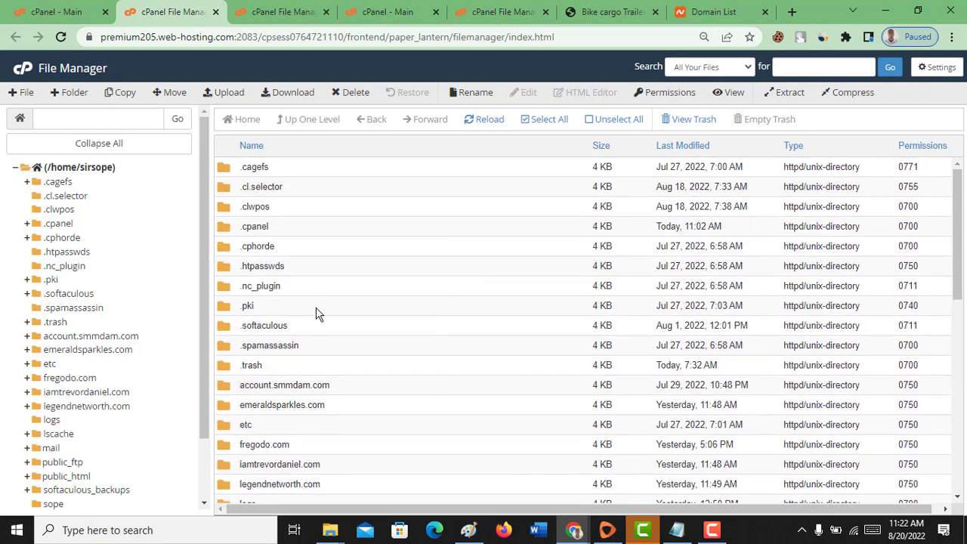
click(250, 11)
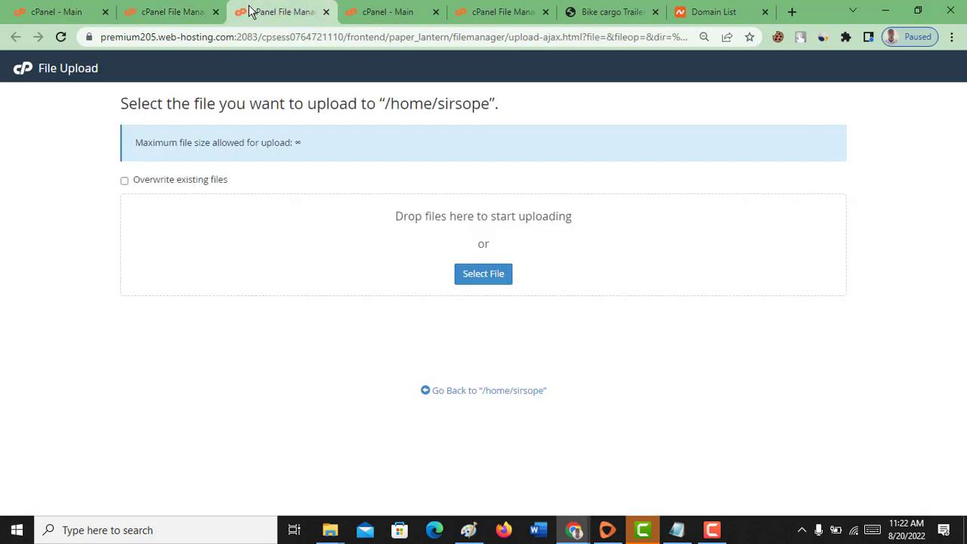
click(325, 11)
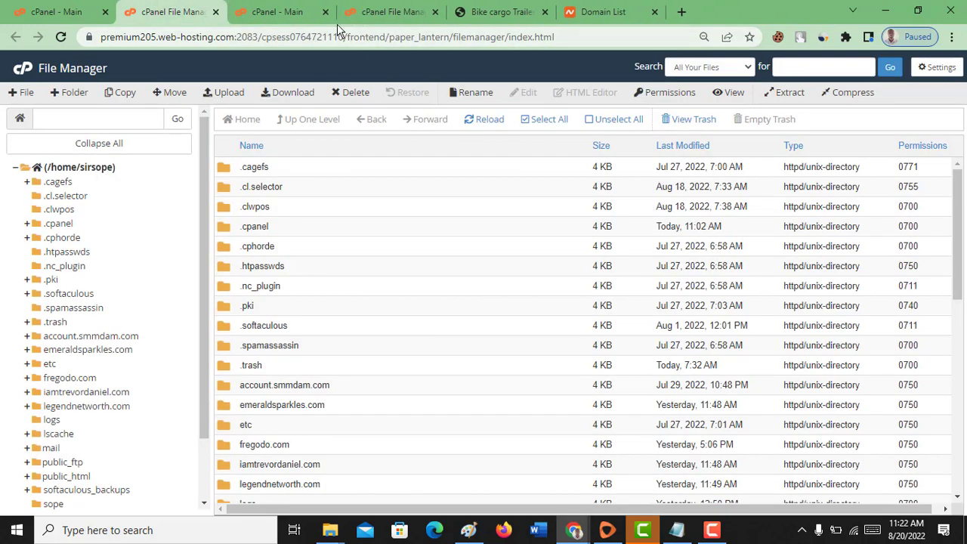
Open the Softaculous WordPress page in the clickbooster.net cPanel account and go to its Current Installations list.
click(280, 13)
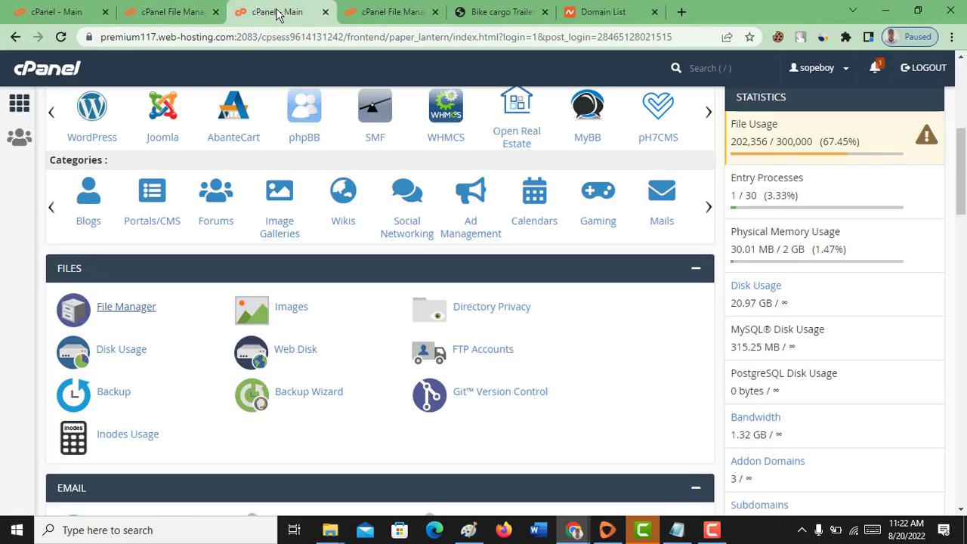
click(381, 23)
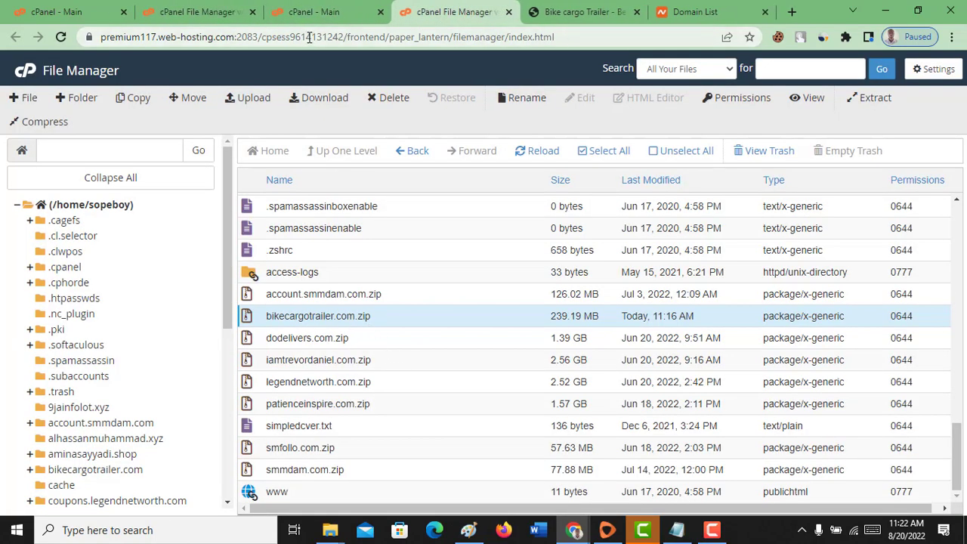
click(317, 12)
scroll(835, 287, up, 4)
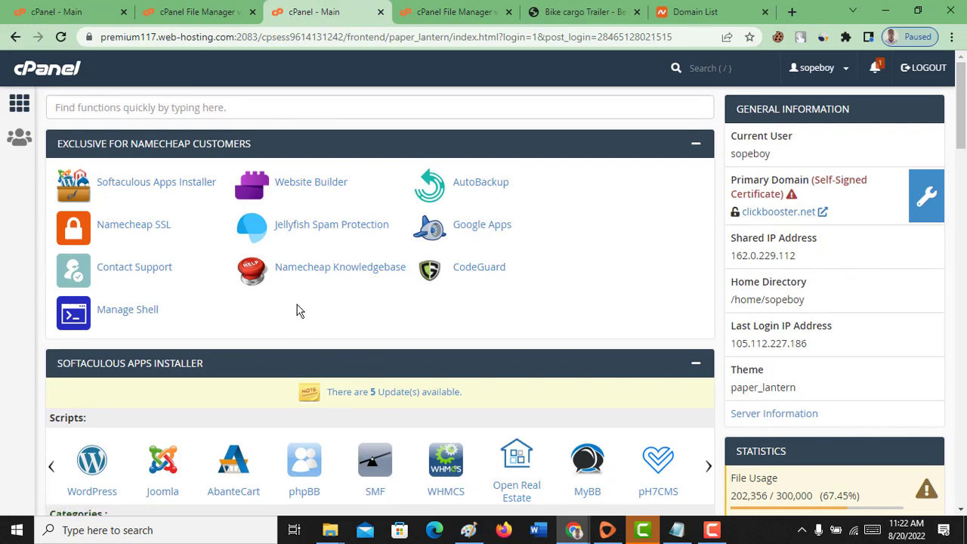
scroll(299, 311, down, 2)
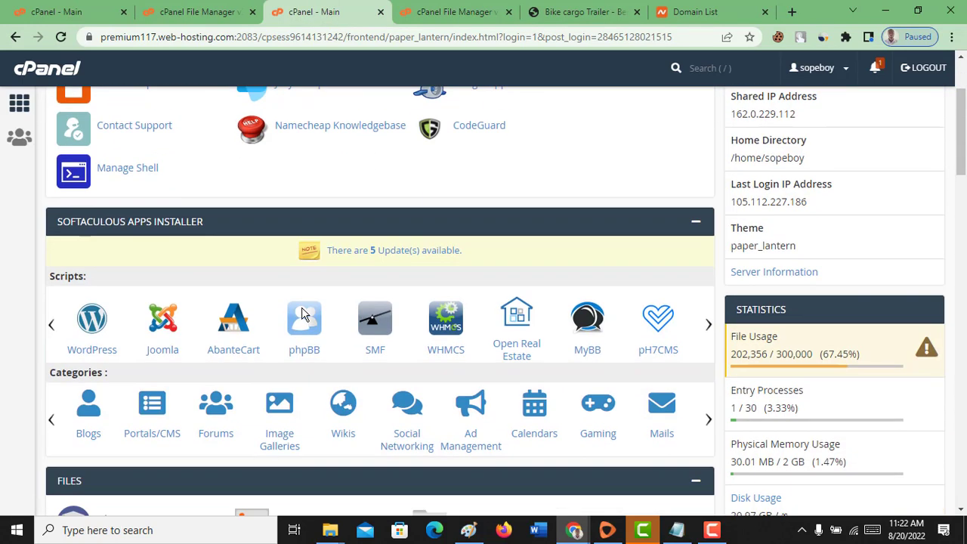
click(92, 353)
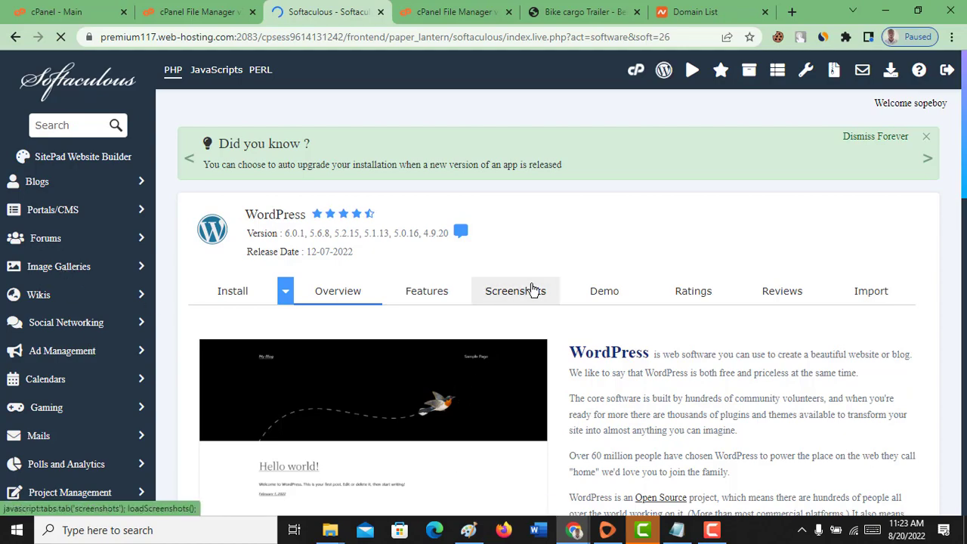
scroll(532, 291, down, 7)
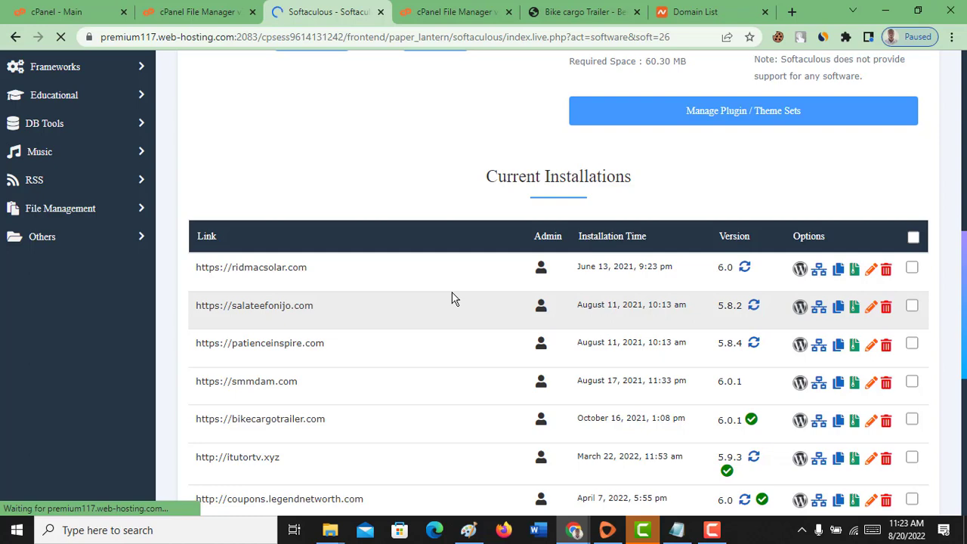
Open the edit details of the bikecargotrailer.com WordPress installation and highlight the wp373 part of its database name.
scroll(451, 298, down, 3)
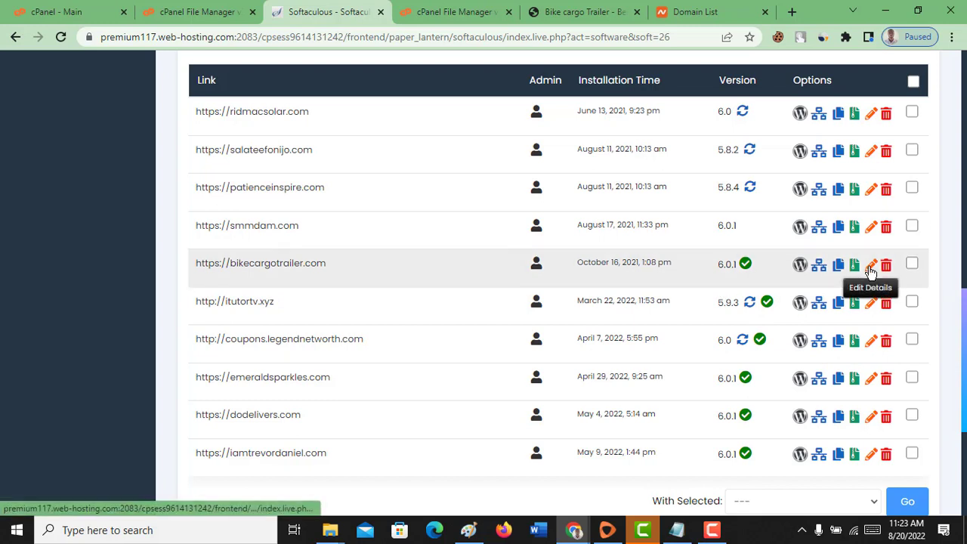
click(869, 268)
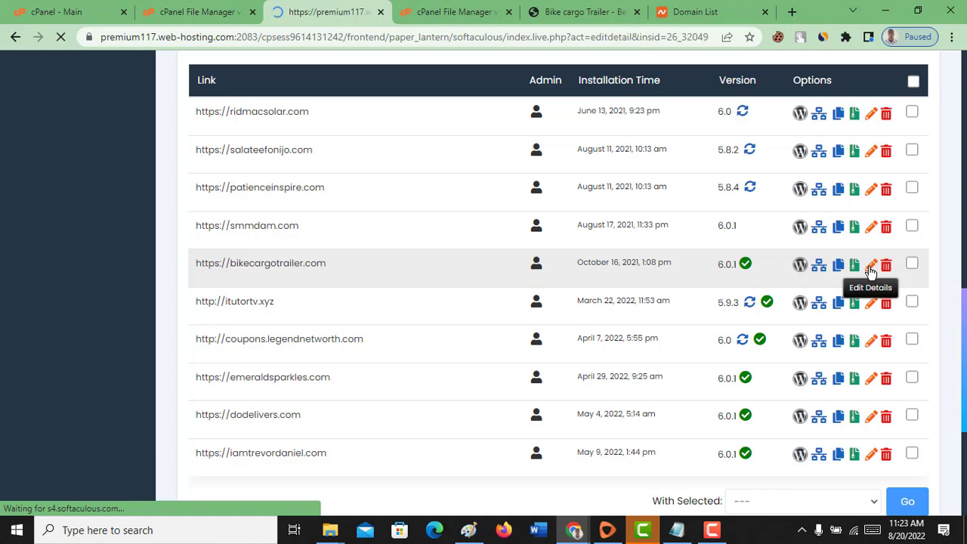
scroll(491, 345, down, 5)
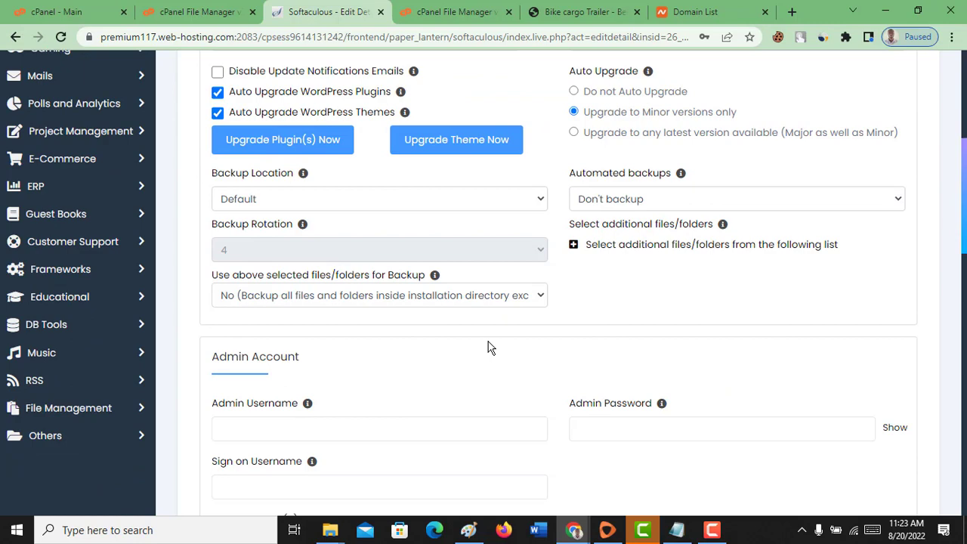
scroll(487, 346, up, 2)
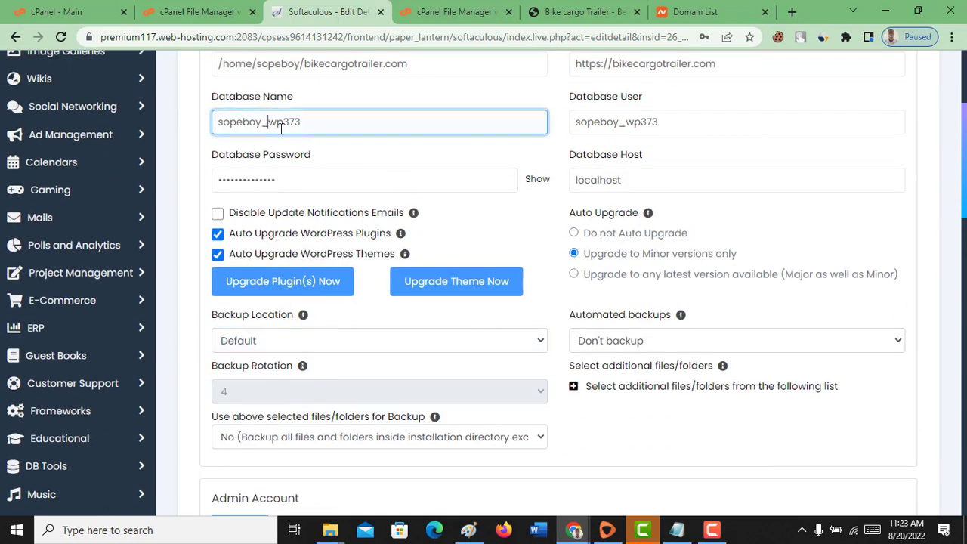
drag(268, 122, 325, 133)
click(216, 16)
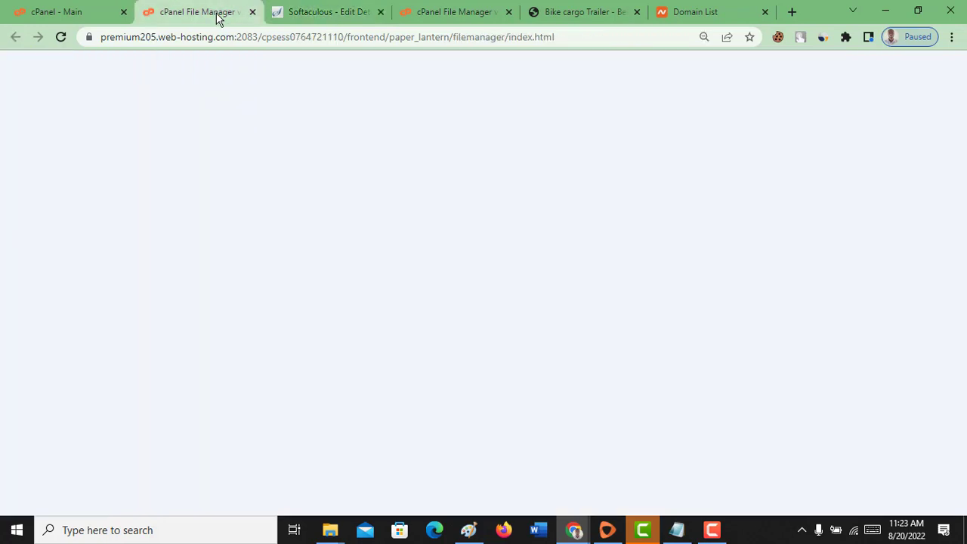
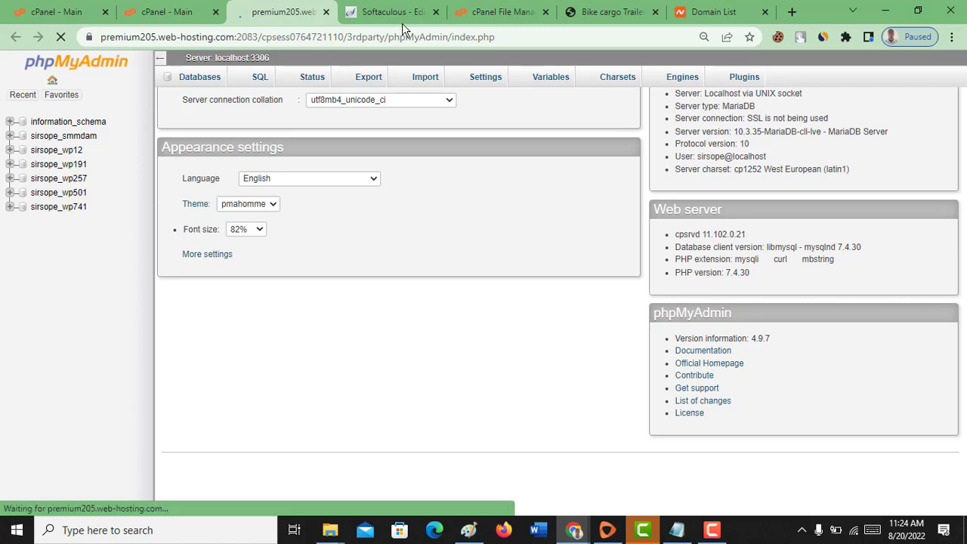
click(389, 11)
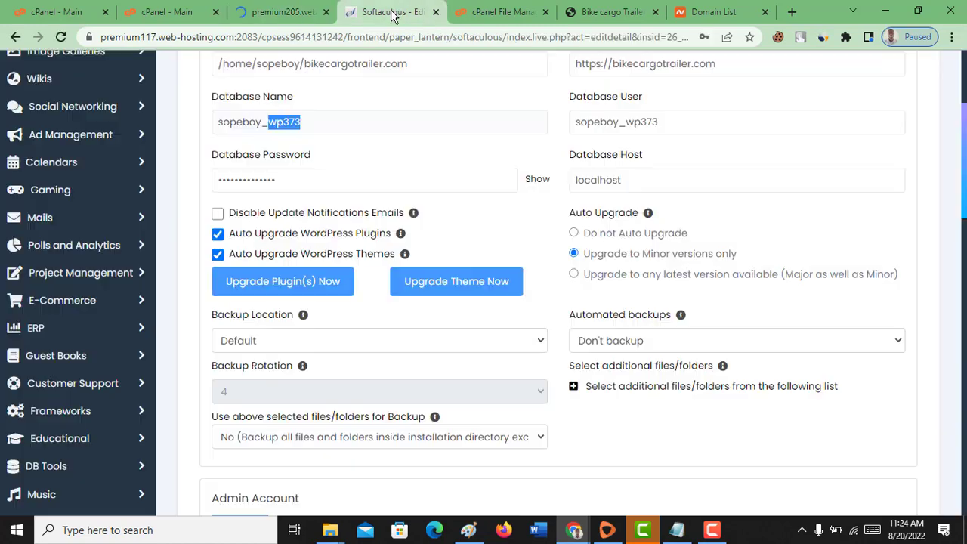
click(278, 11)
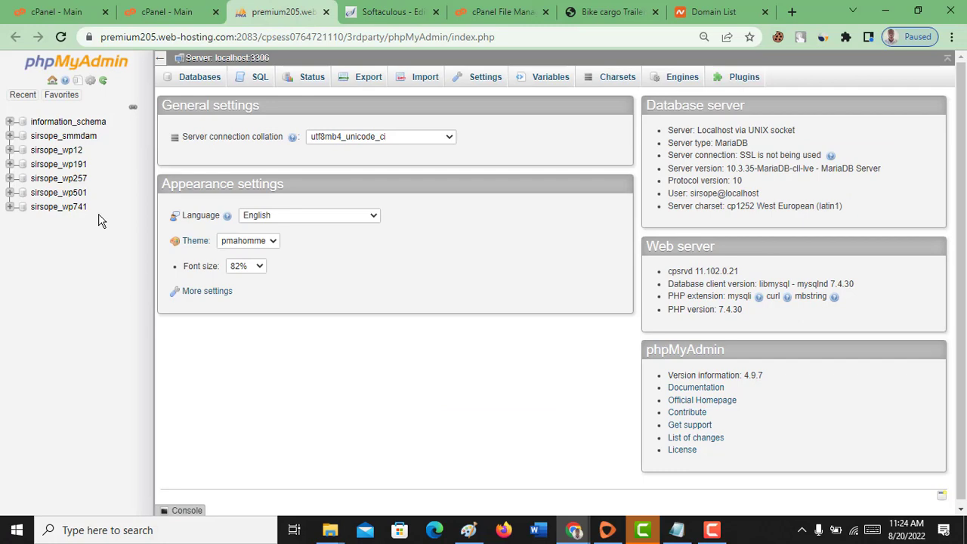
click(193, 14)
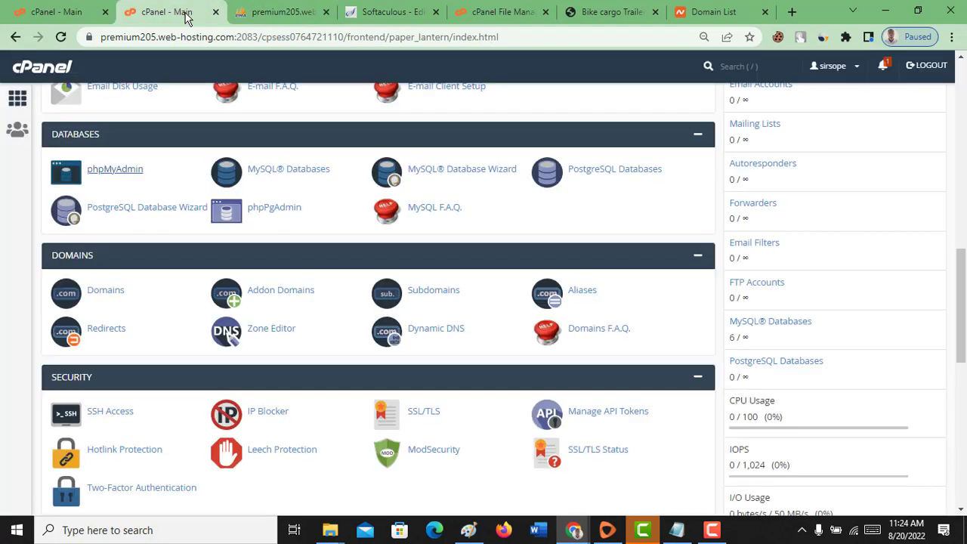
scroll(302, 252, up, 7)
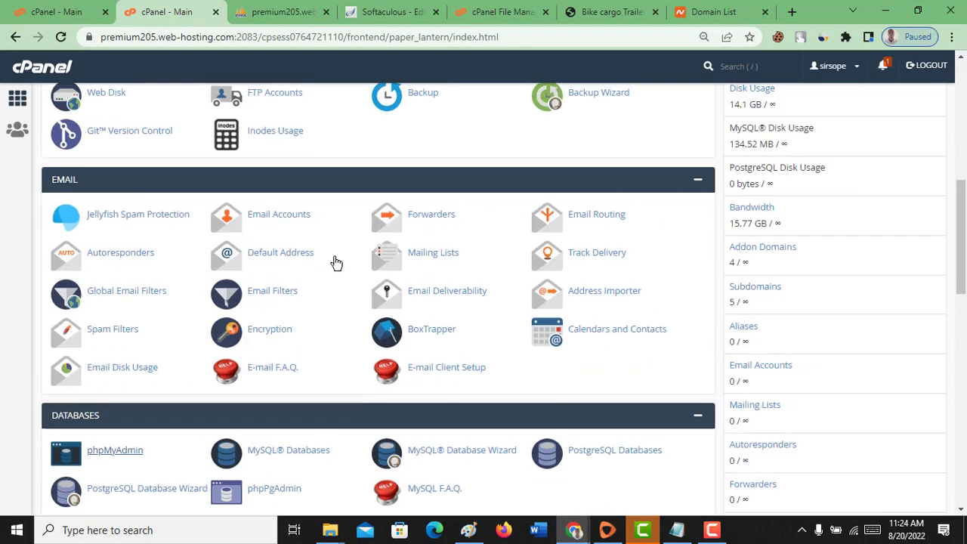
scroll(336, 251, down, 4)
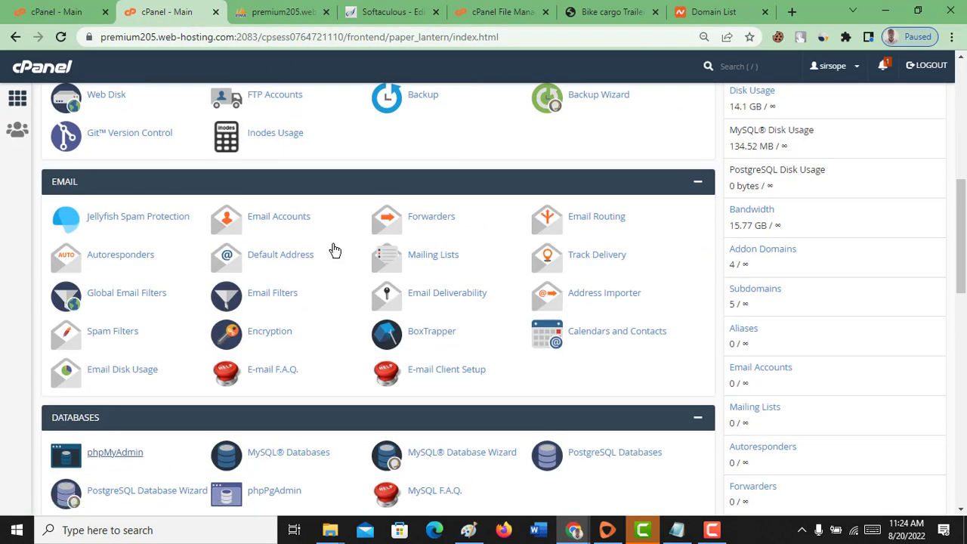
scroll(856, 231, up, 4)
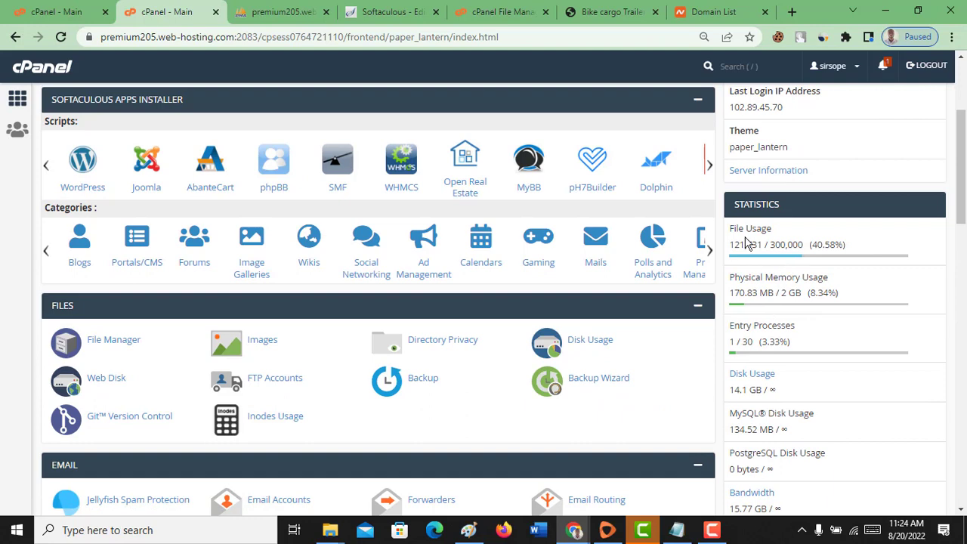
scroll(745, 240, up, 2)
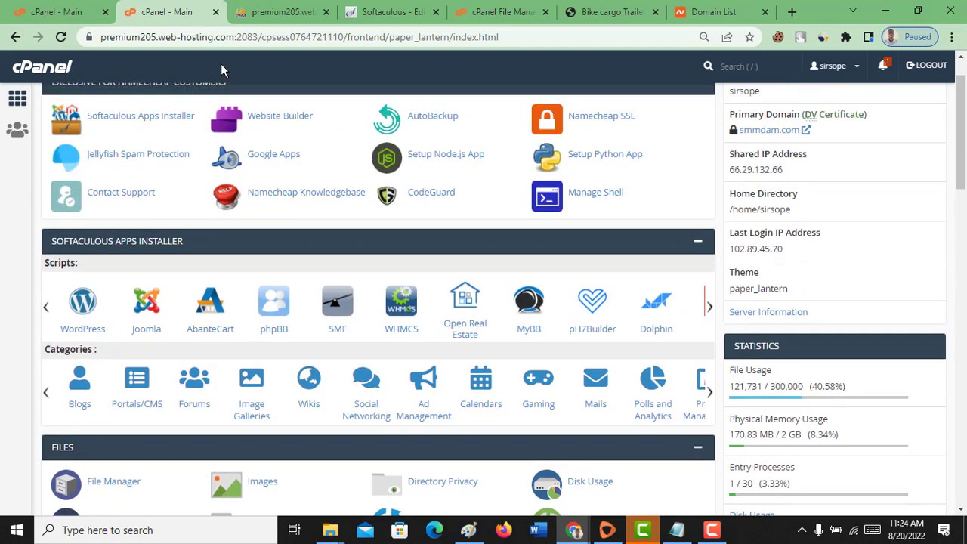
click(253, 15)
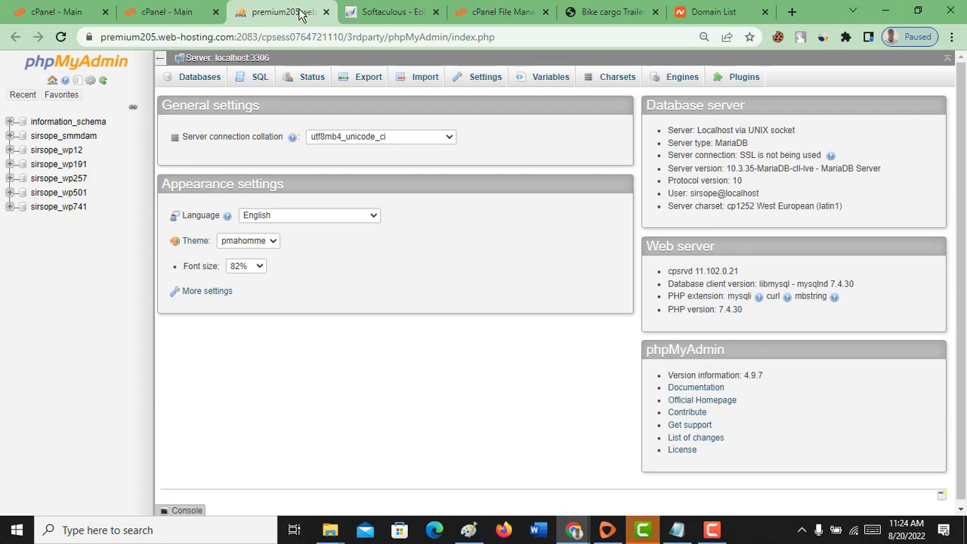
click(325, 13)
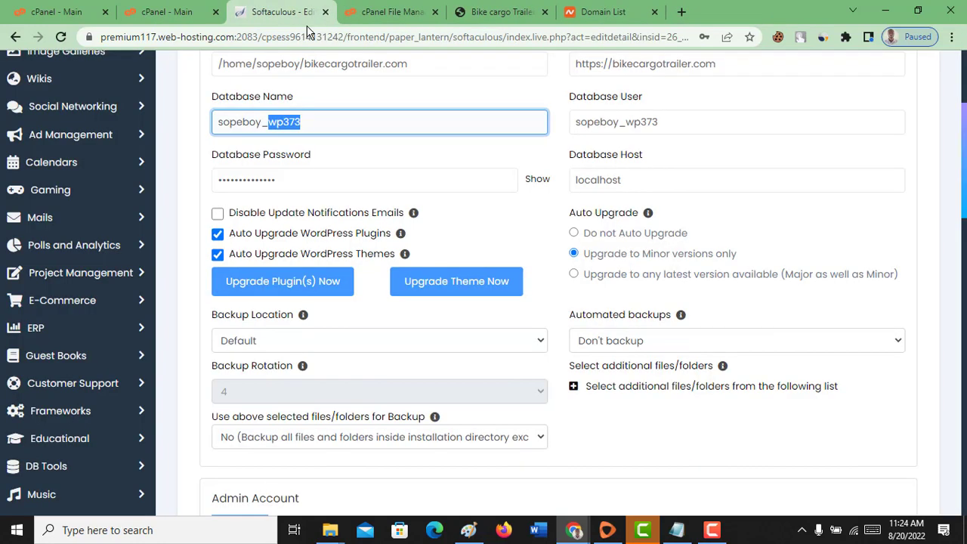
Return to the clickbooster.net account on premium117.web-hosting.com, go to its cPanel main page and open phpMyAdmin.
click(409, 15)
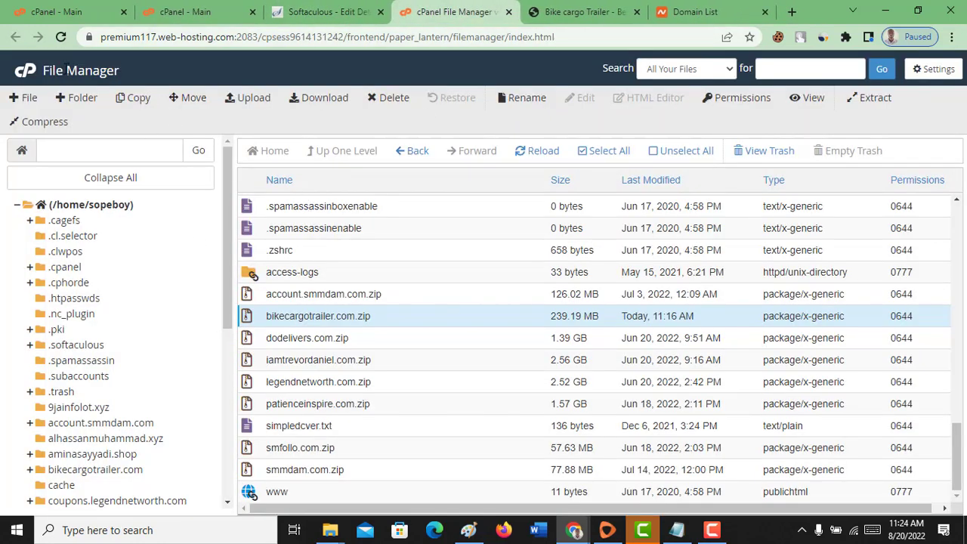
drag(144, 36, 204, 36)
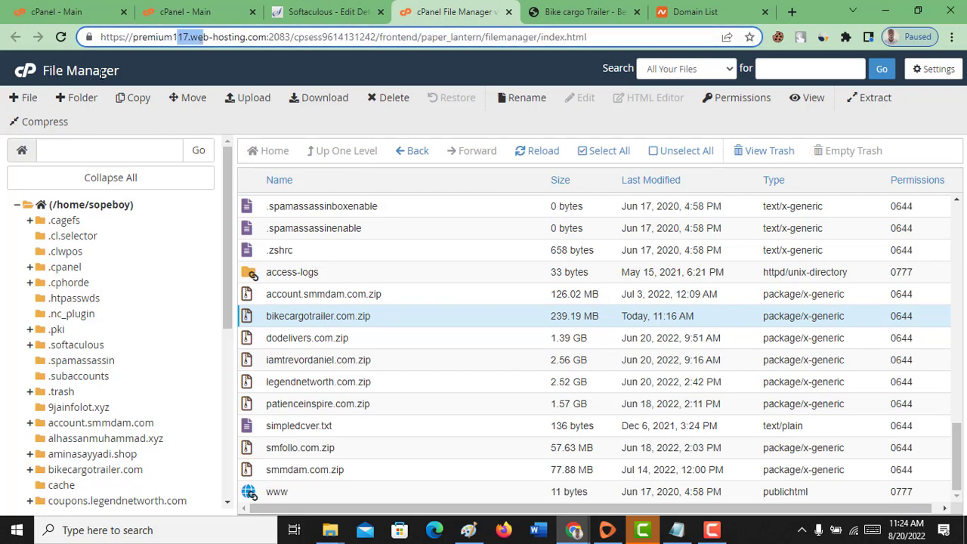
click(96, 11)
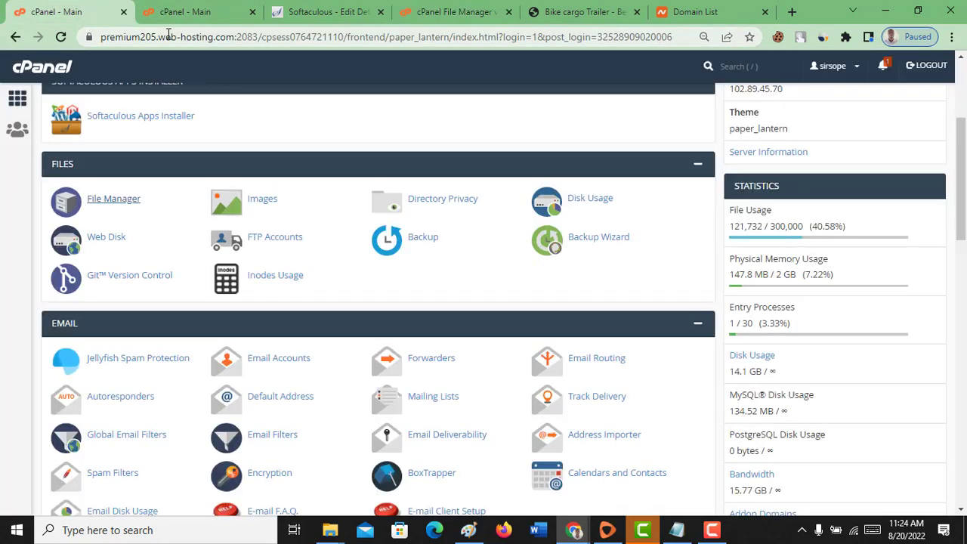
click(445, 11)
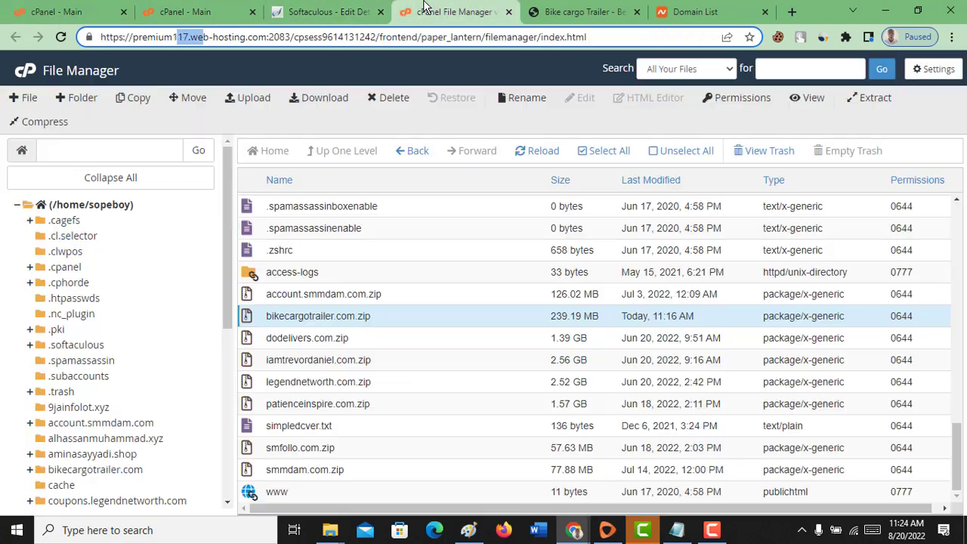
click(34, 72)
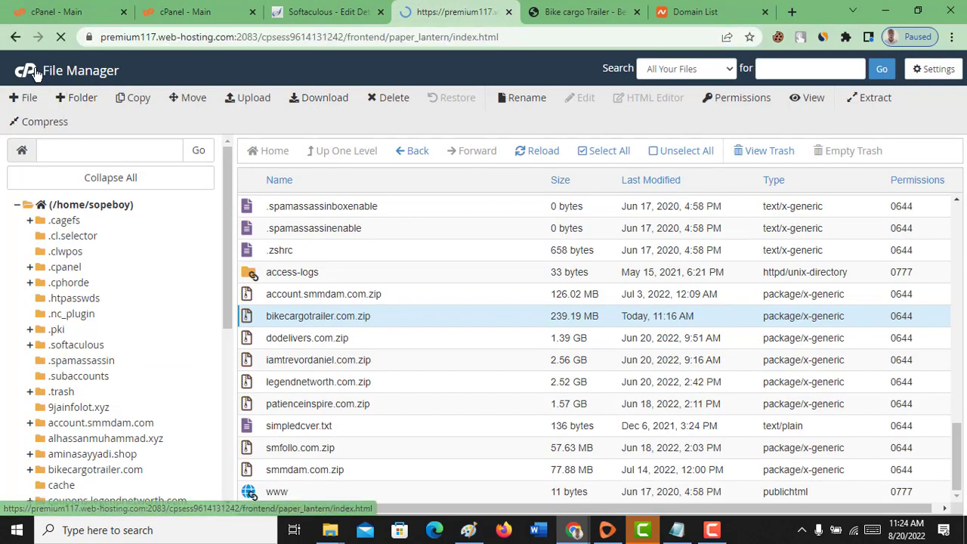
scroll(267, 287, down, 7)
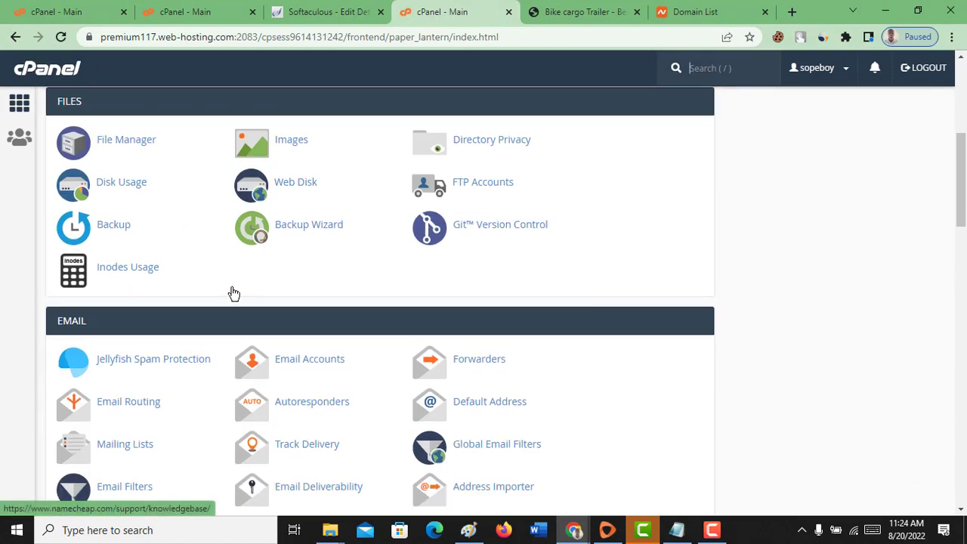
scroll(138, 415, down, 4)
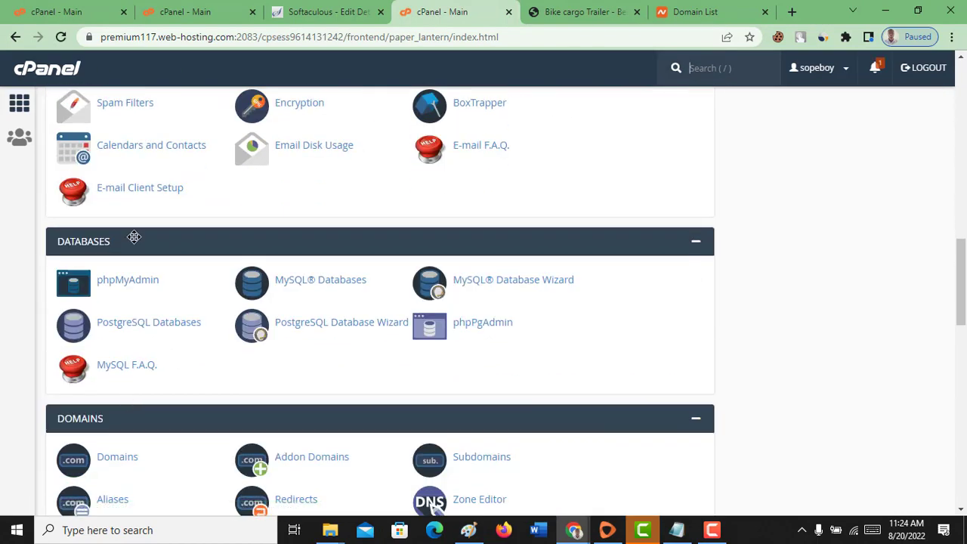
click(128, 280)
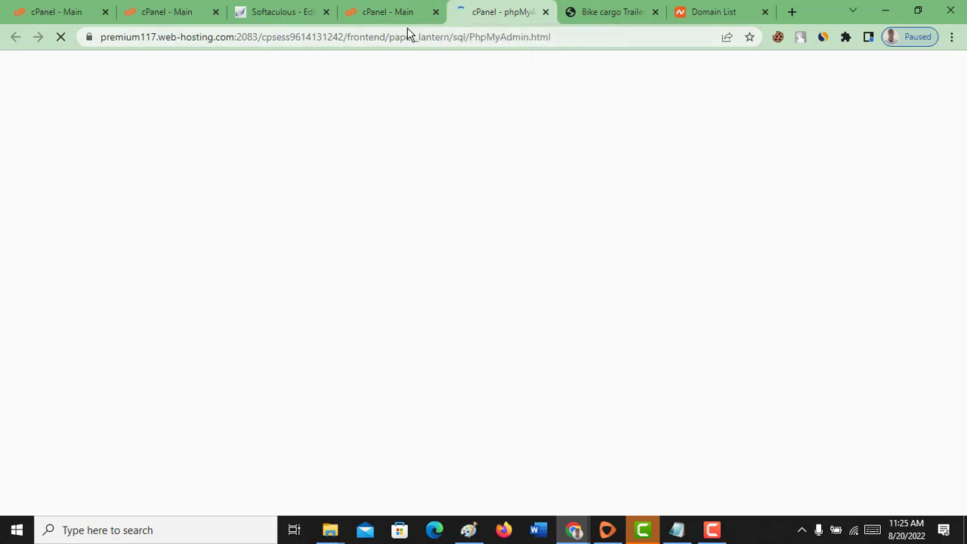
Recheck the installation's database name, open the sopeboy_wp373 database in phpMyAdmin and export it with the Quick method in SQL format.
click(257, 15)
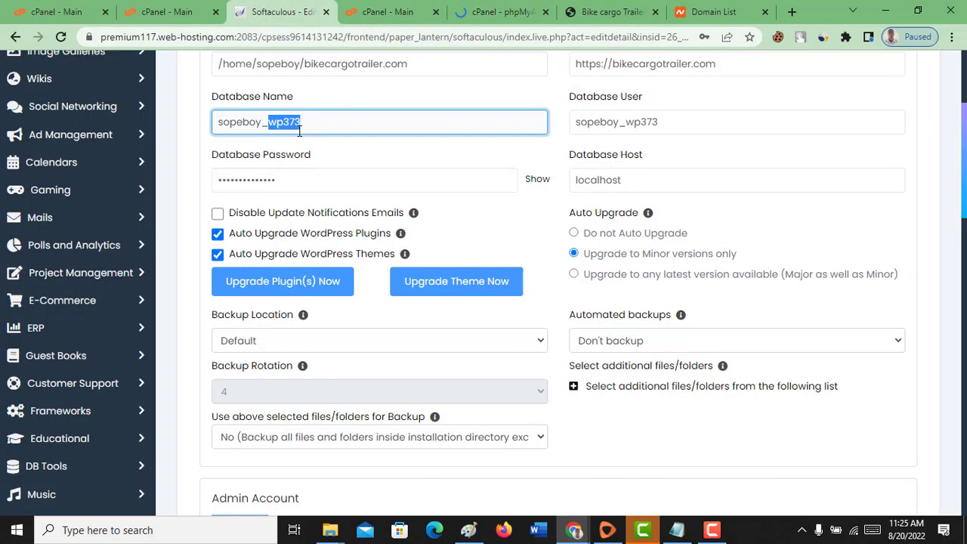
click(495, 14)
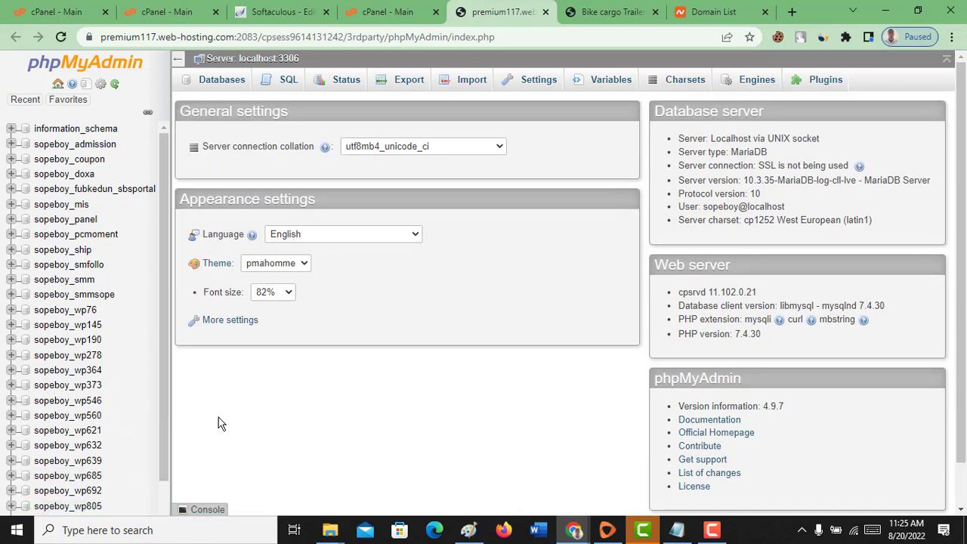
click(55, 389)
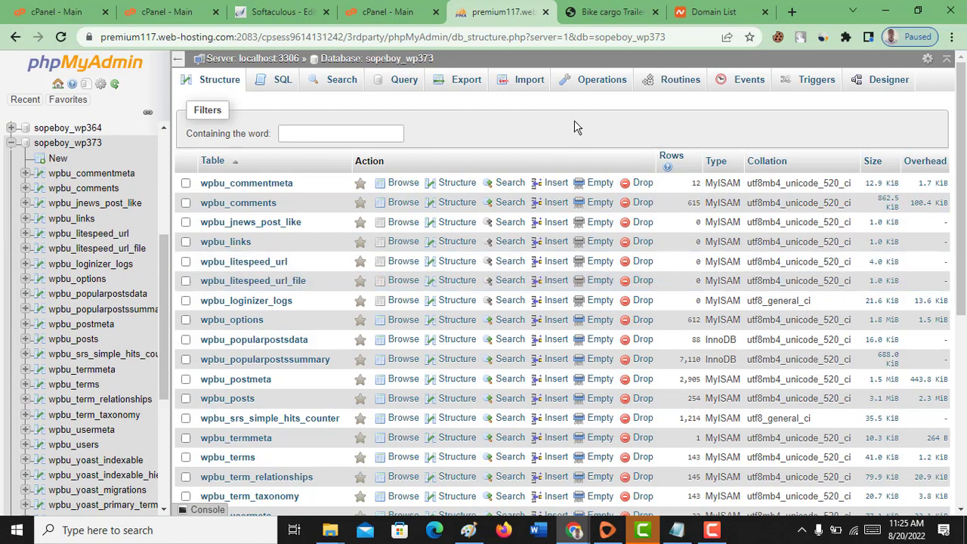
click(454, 88)
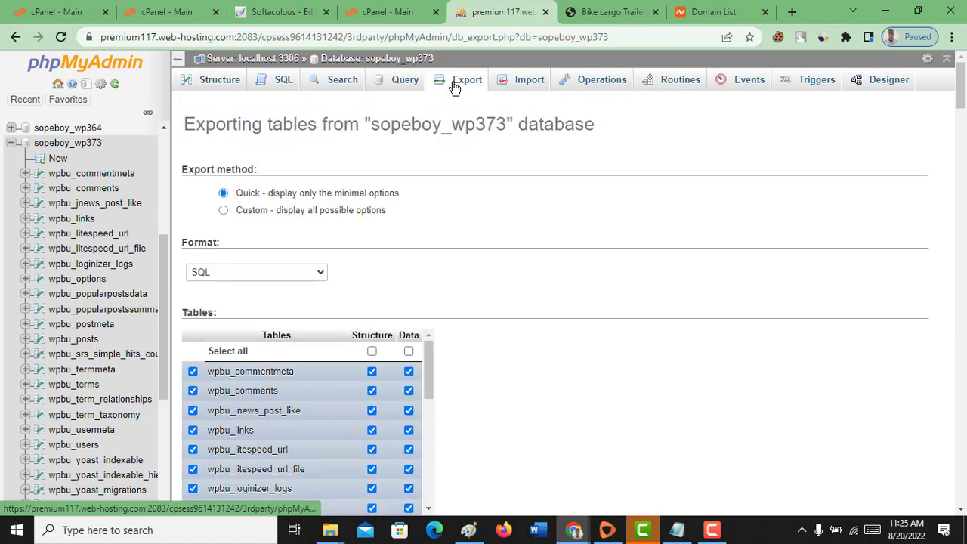
click(210, 320)
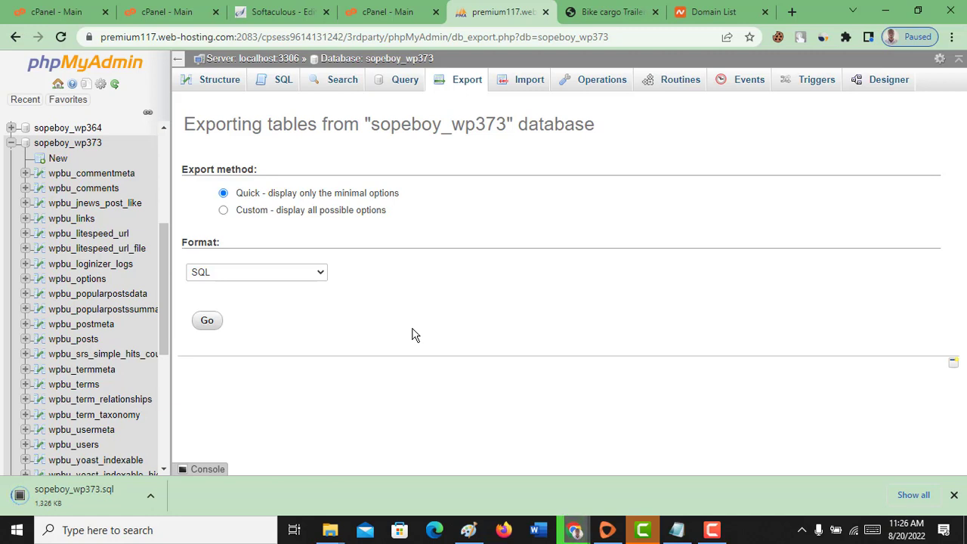
Open Addon Domains in the clickbooster.net cPanel account and go to the list of existing addon domains.
click(373, 13)
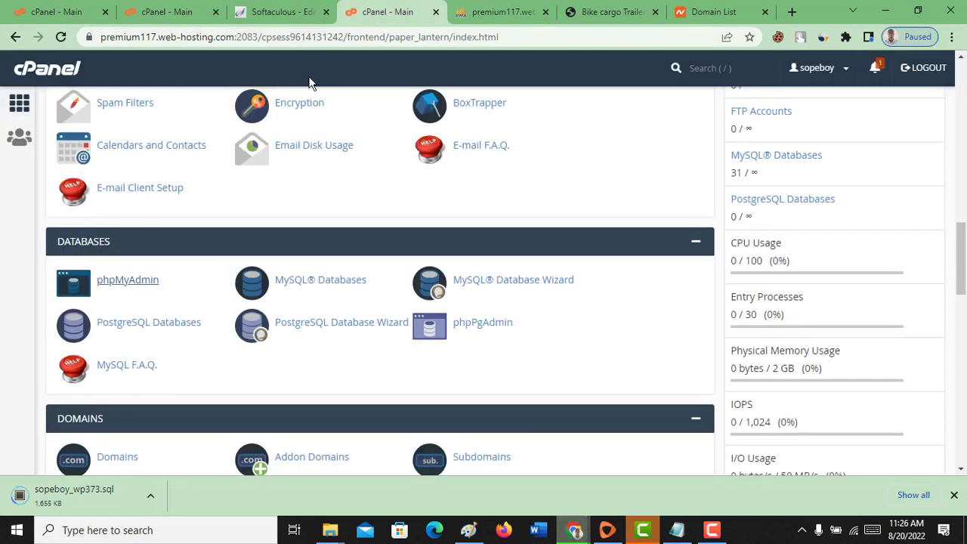
scroll(460, 265, down, 6)
scroll(463, 264, down, 7)
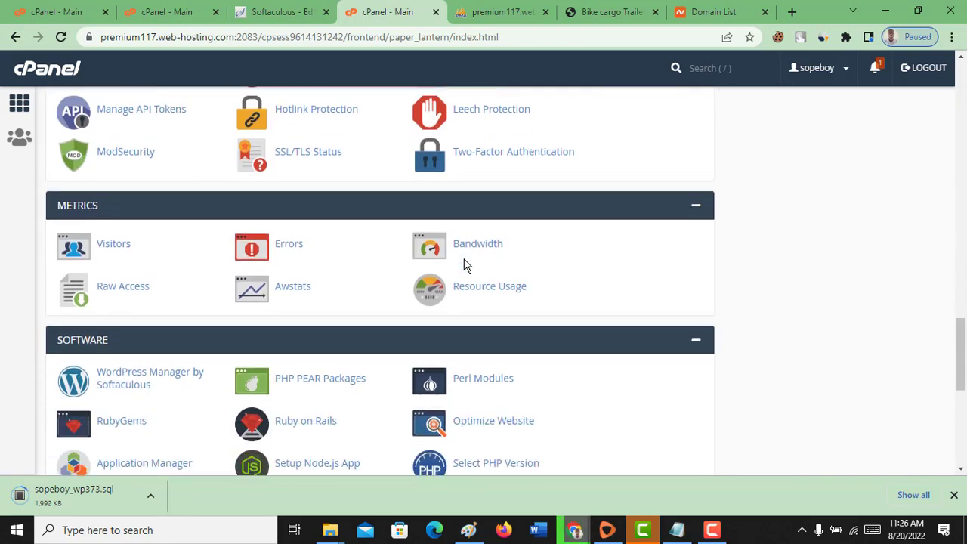
scroll(487, 296, up, 7)
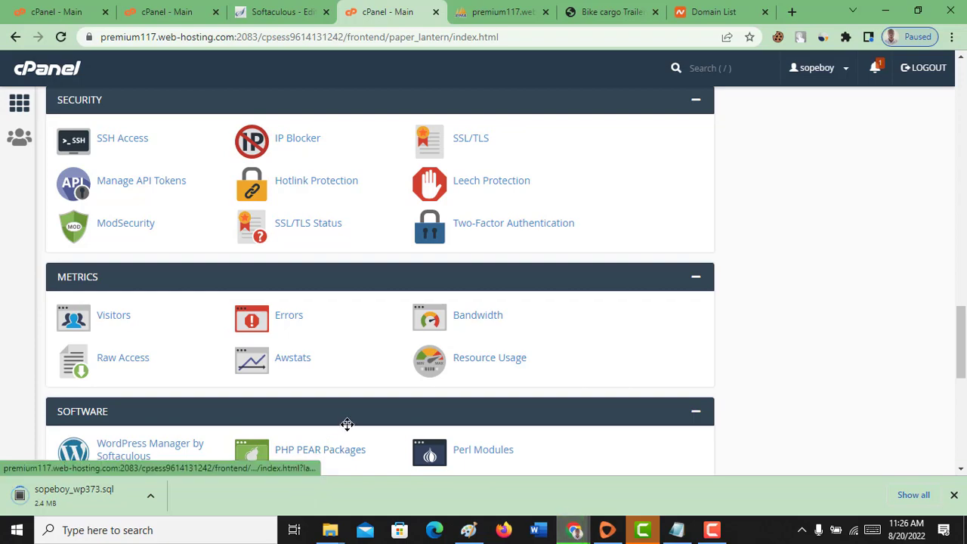
scroll(347, 423, down, 7)
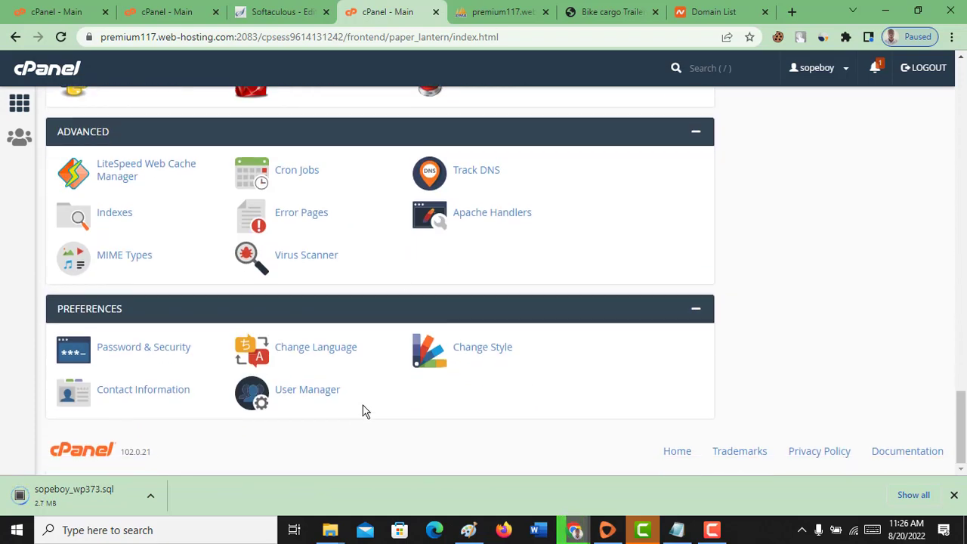
scroll(384, 275, up, 10)
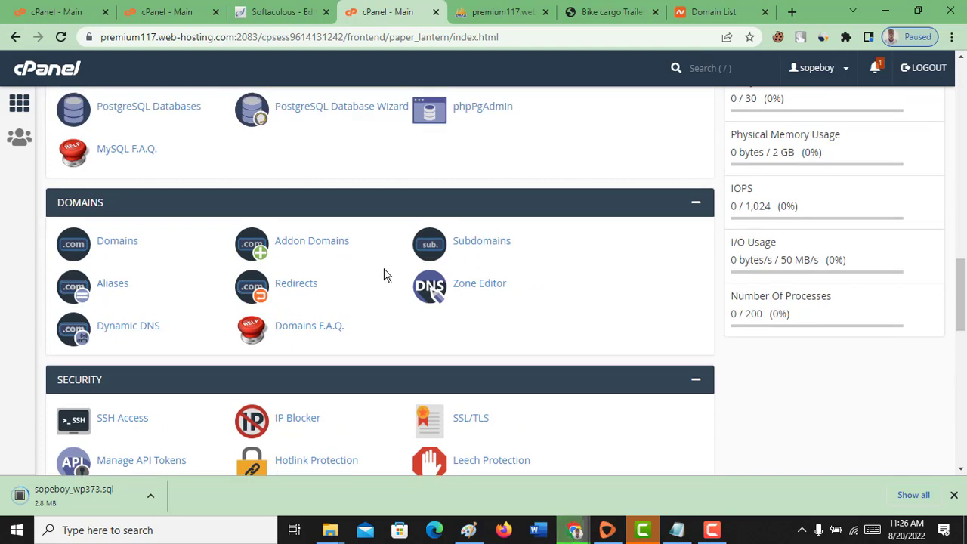
click(292, 253)
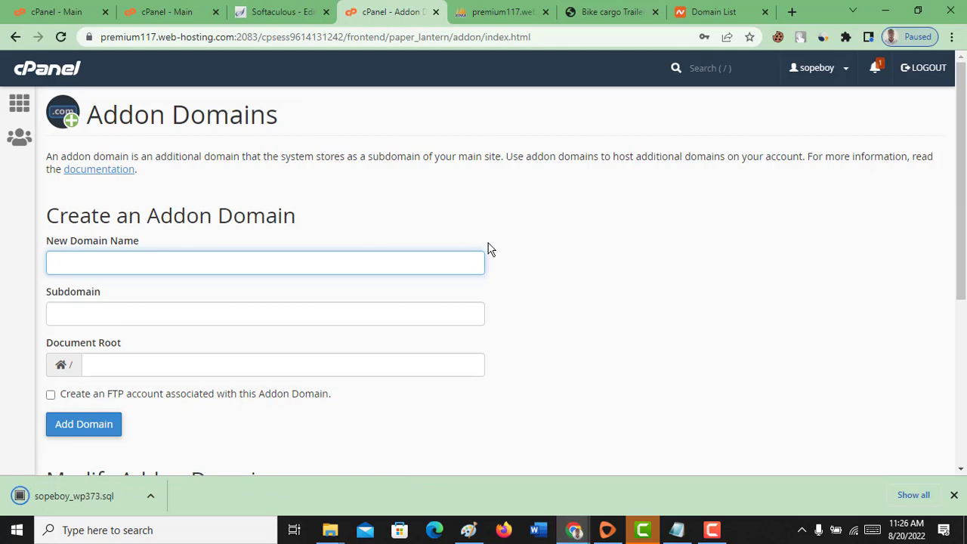
scroll(488, 249, down, 4)
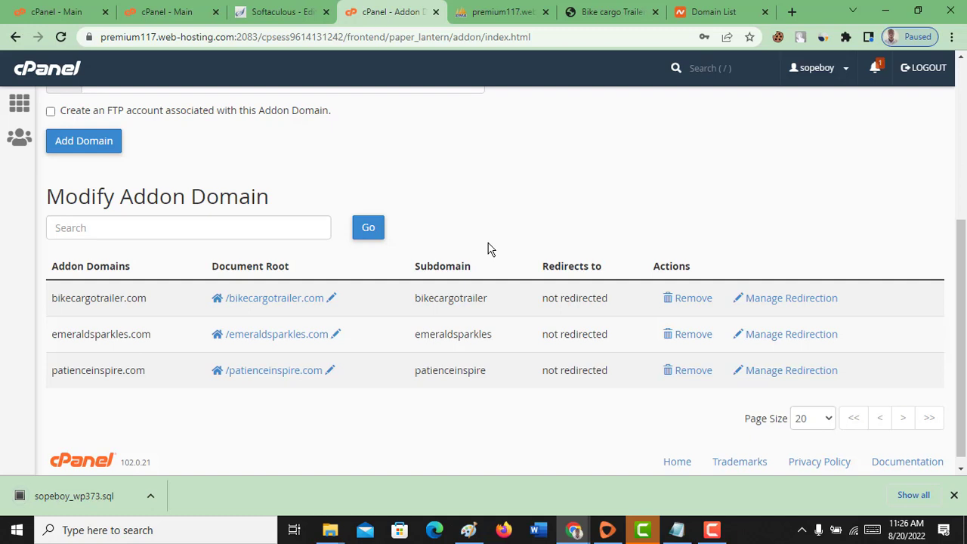
Remove the bikecargotrailer.com addon domain from the clickbooster.net account, copying its domain name first, and close the Addon Domains page once removal is done.
click(684, 299)
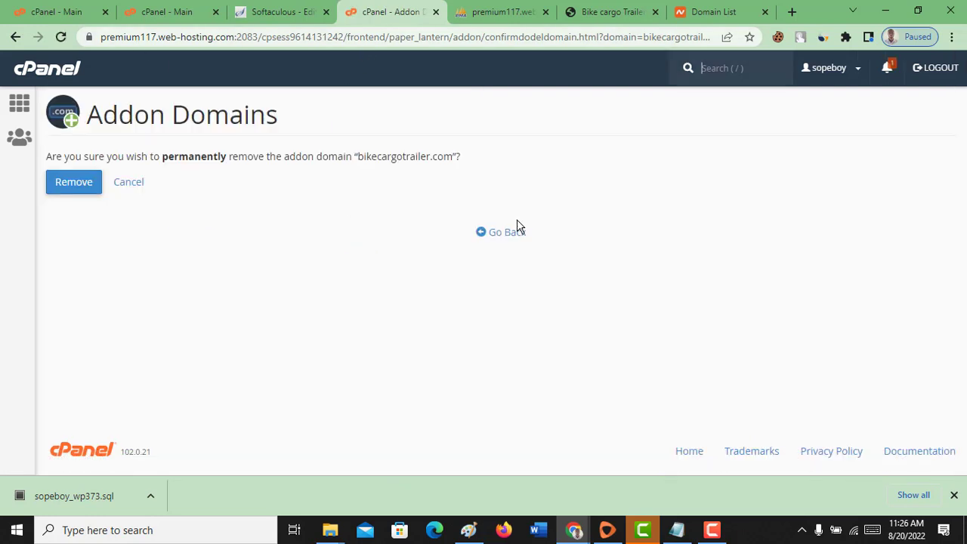
click(66, 191)
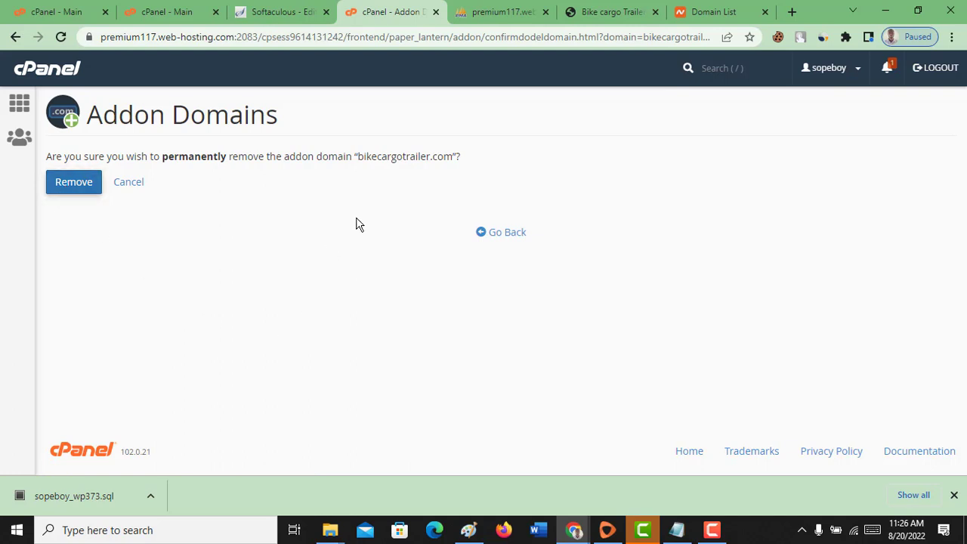
drag(357, 156, 453, 162)
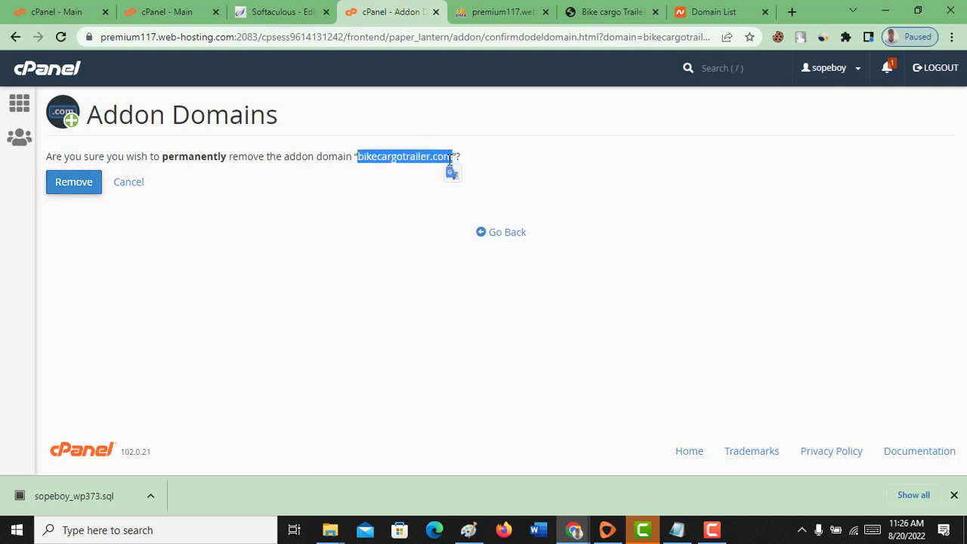
right_click(450, 165)
click(460, 172)
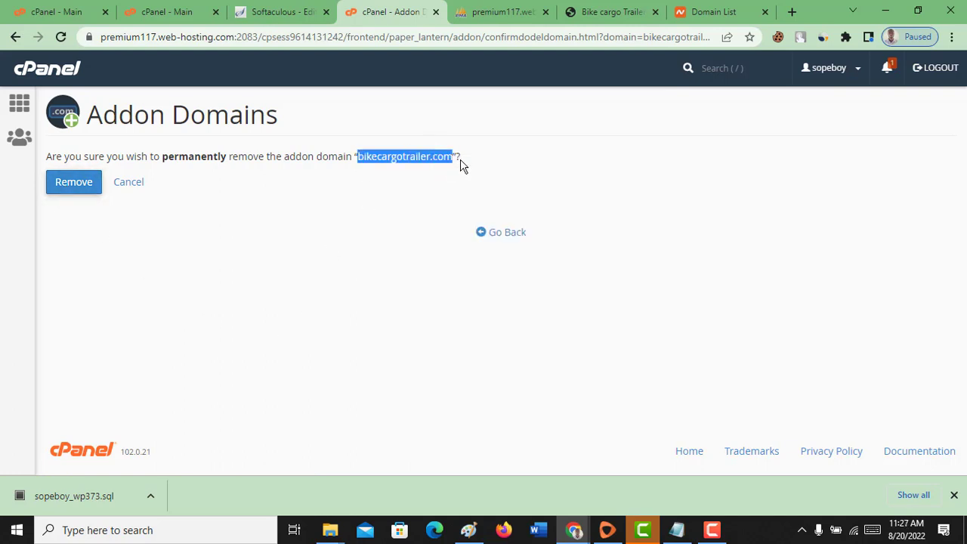
click(65, 188)
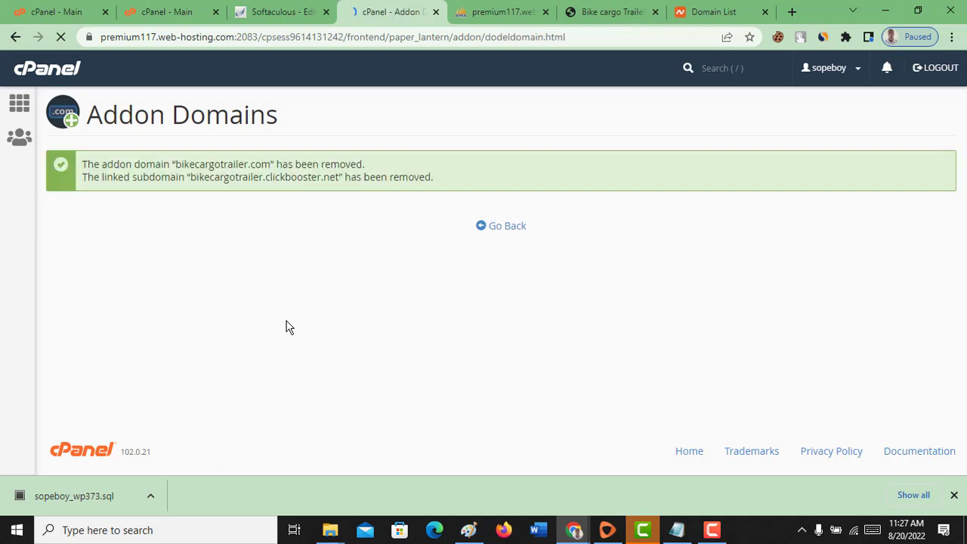
click(435, 11)
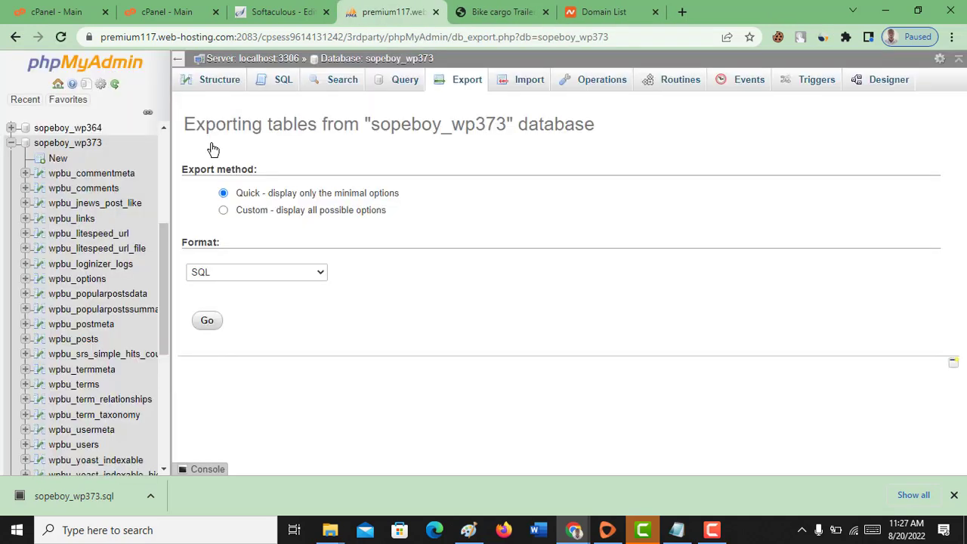
Switch to the smmdam.com cPanel account on premium205.web-hosting.com and open Addon Domains.
click(50, 9)
click(134, 40)
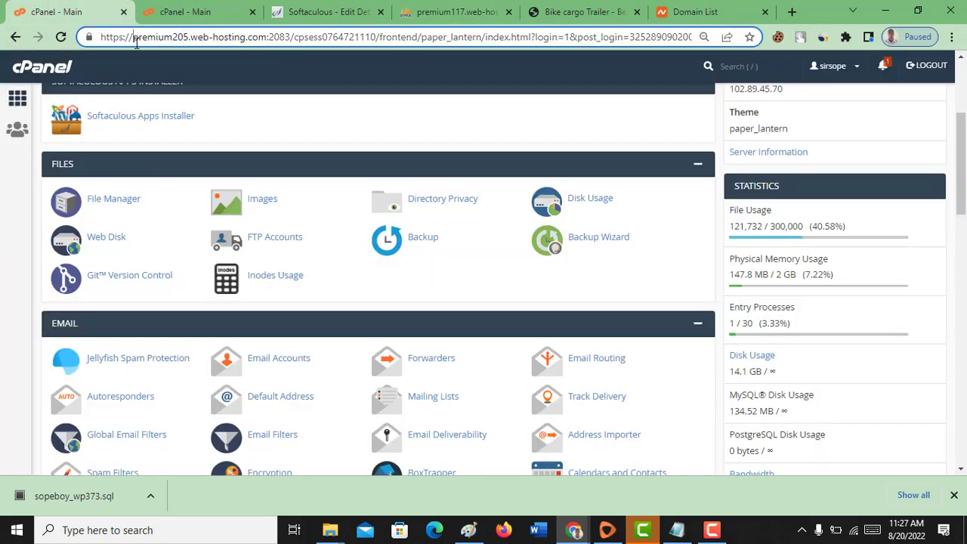
scroll(246, 128, down, 15)
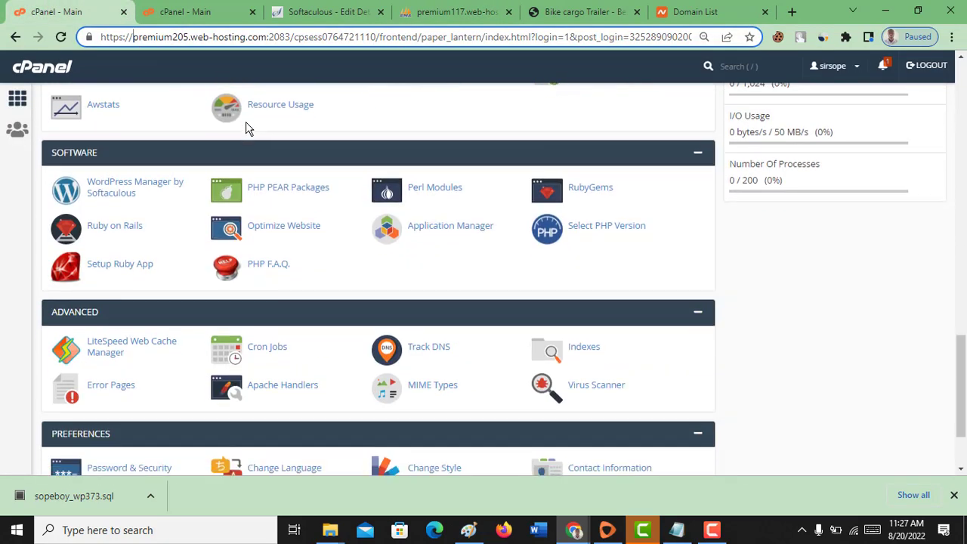
scroll(362, 183, up, 3)
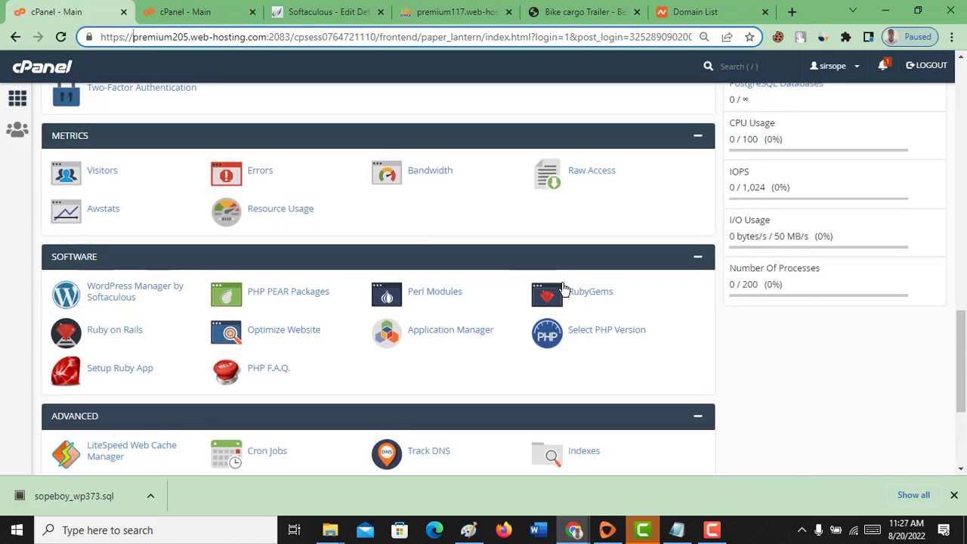
scroll(488, 311, up, 3)
scroll(468, 294, up, 2)
click(301, 249)
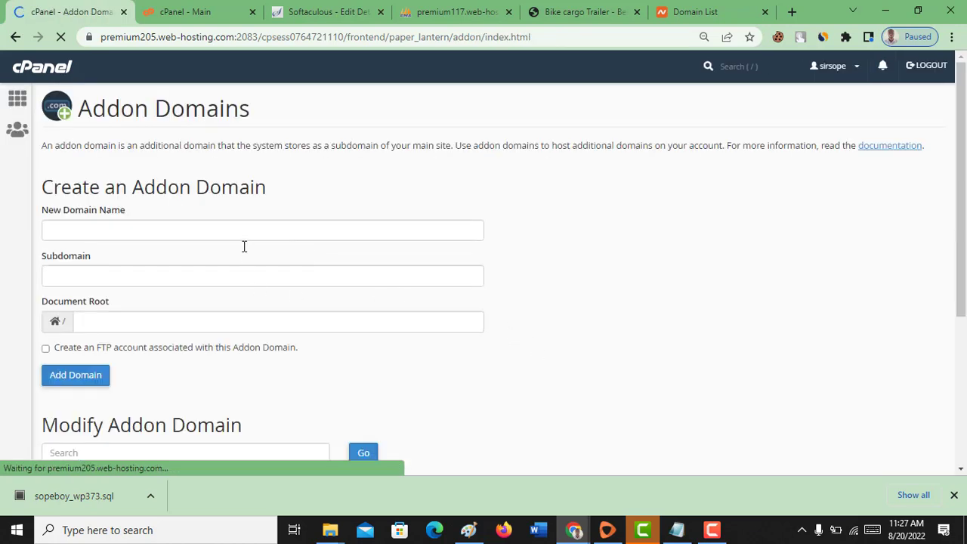
Try to add bikecargotrailer.com as an addon domain with subdomain bikecargotrailer and document root bikecargotrailer.com.
click(245, 237)
right_click(246, 237)
click(301, 345)
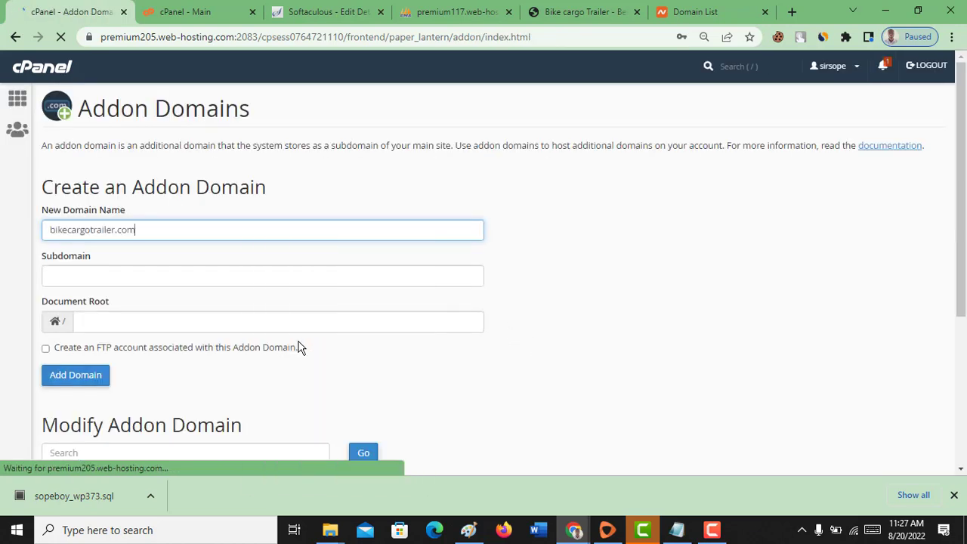
click(272, 271)
click(702, 284)
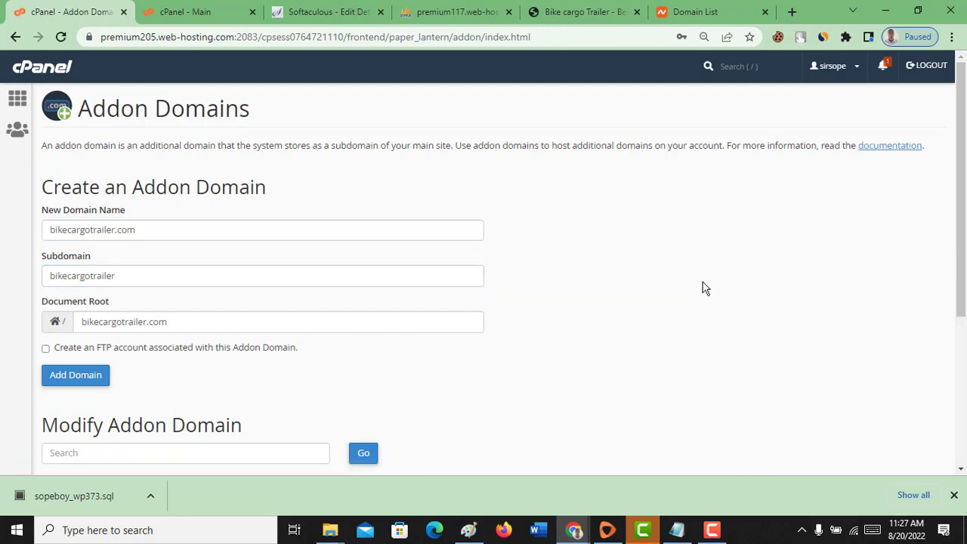
click(81, 380)
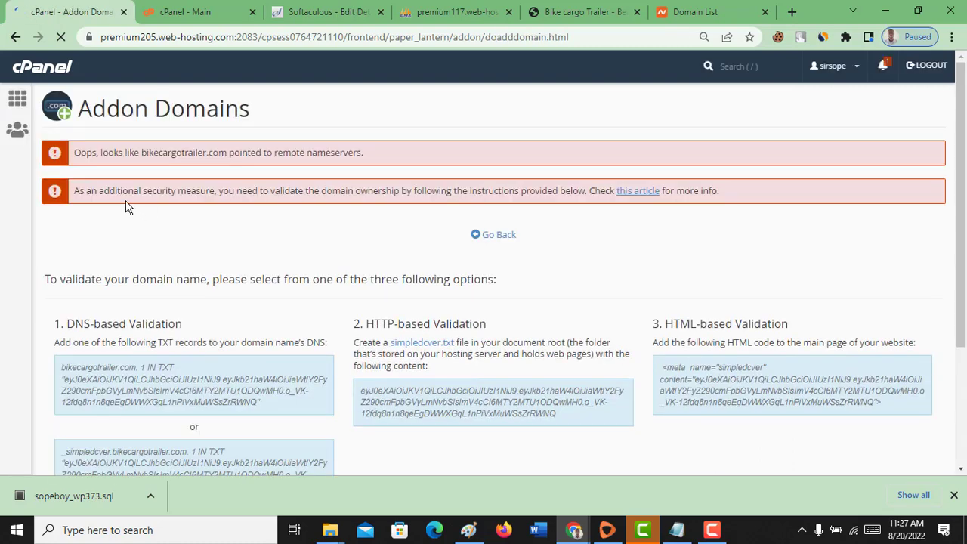
drag(139, 151, 160, 153)
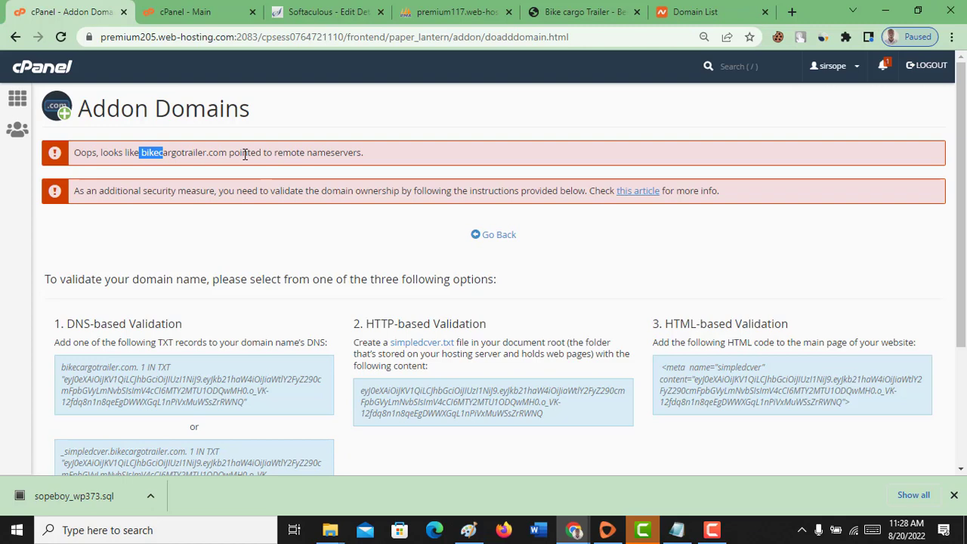
click(789, 13)
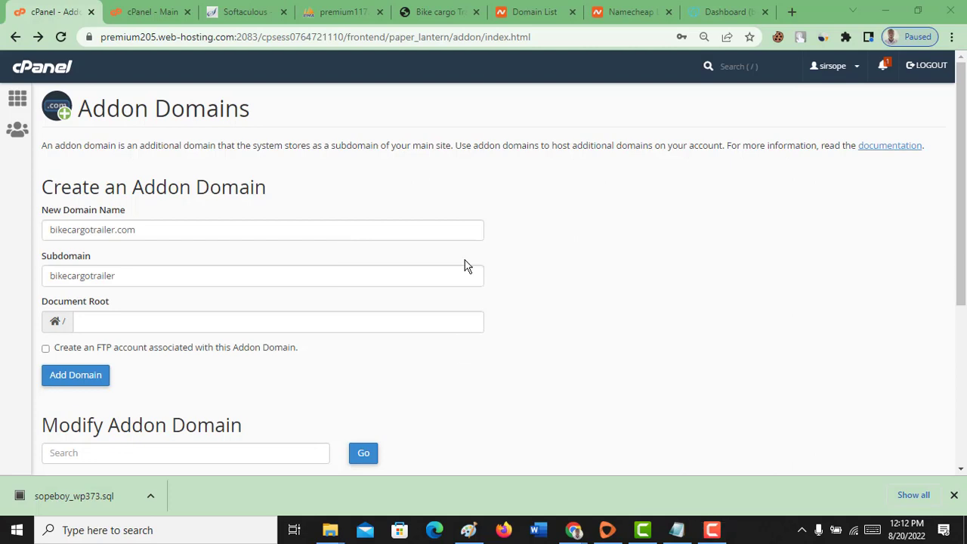
Check the existing addon domains list for bikecargotrailer.com and return to the cPanel main page.
scroll(470, 259, down, 1)
scroll(469, 259, up, 1)
scroll(194, 297, down, 4)
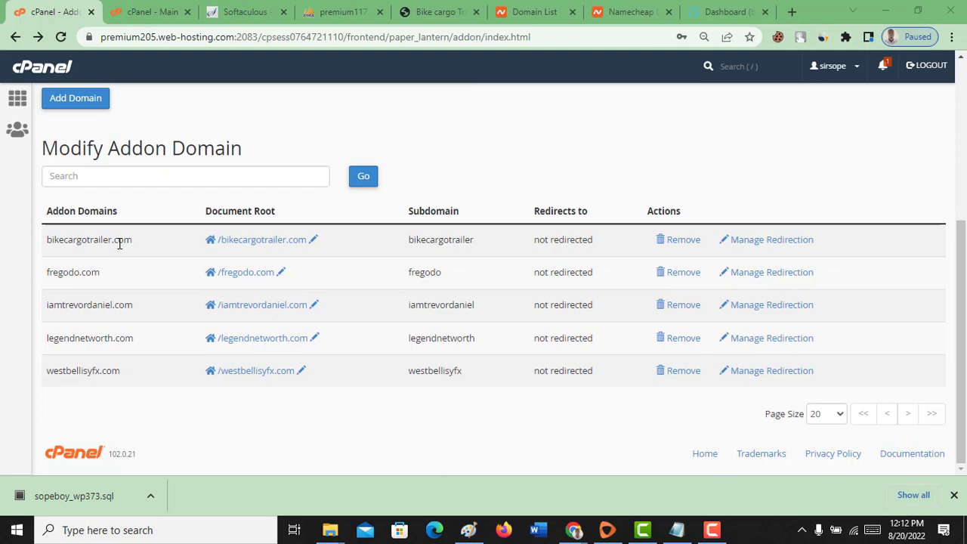
scroll(124, 227, up, 3)
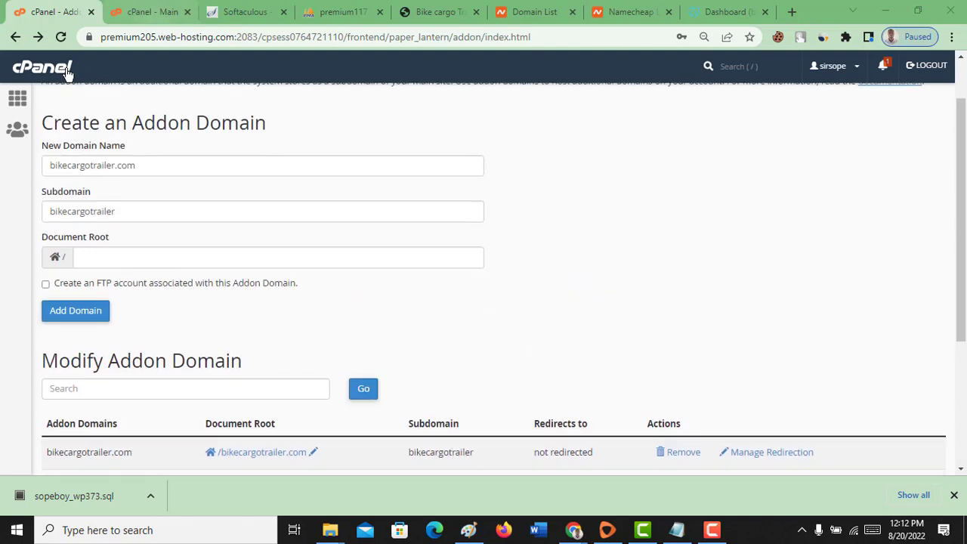
click(18, 98)
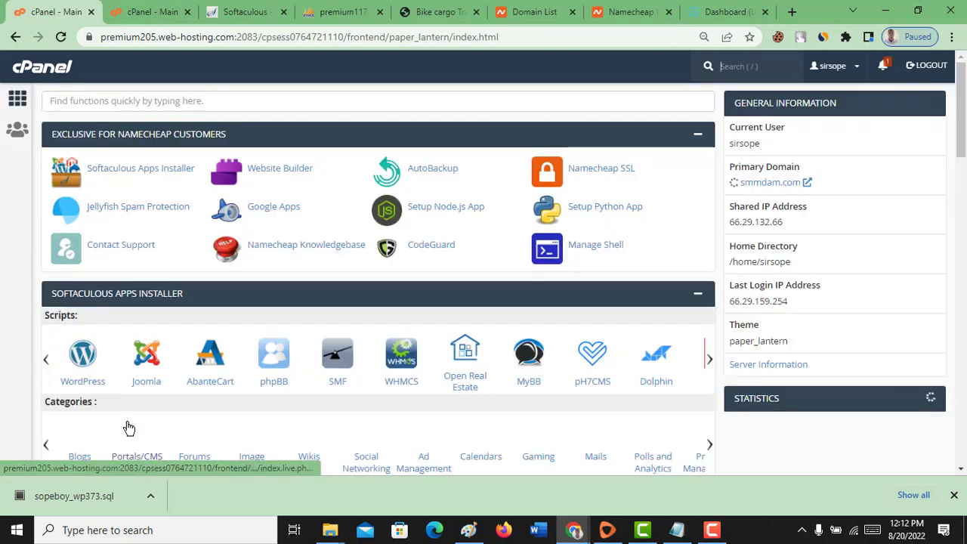
Open File Manager in the smmdam.com account and look inside the bikecargotrailer.com folder.
scroll(123, 370, down, 7)
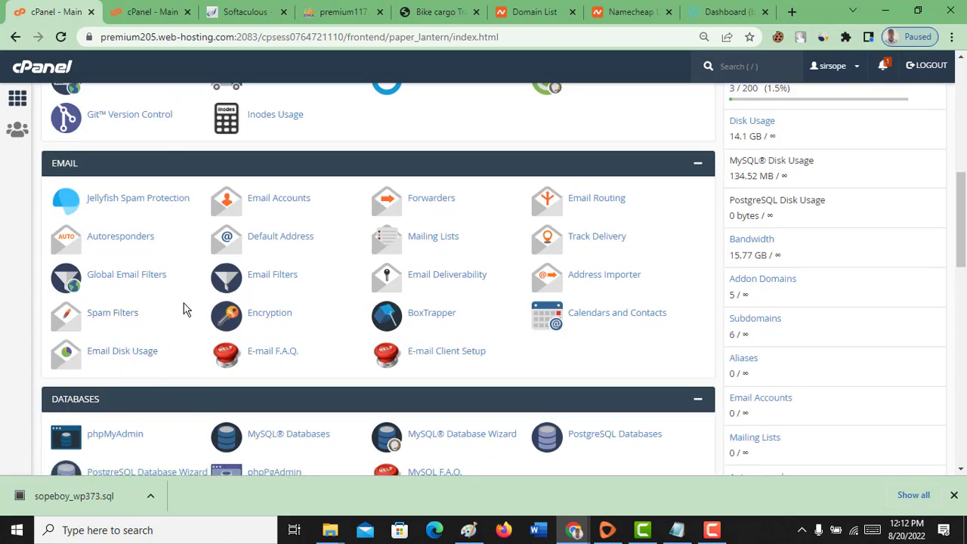
scroll(159, 299, up, 3)
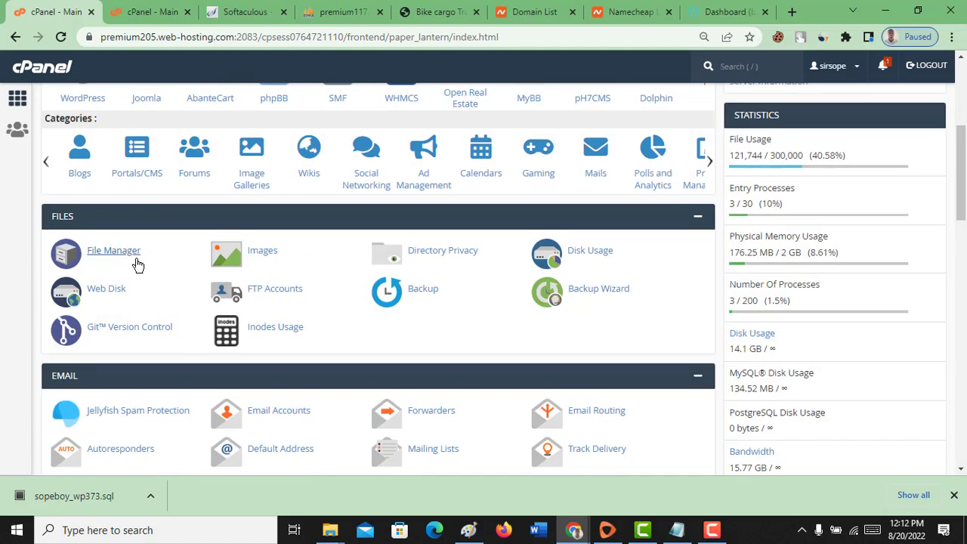
click(138, 265)
scroll(134, 259, up, 3)
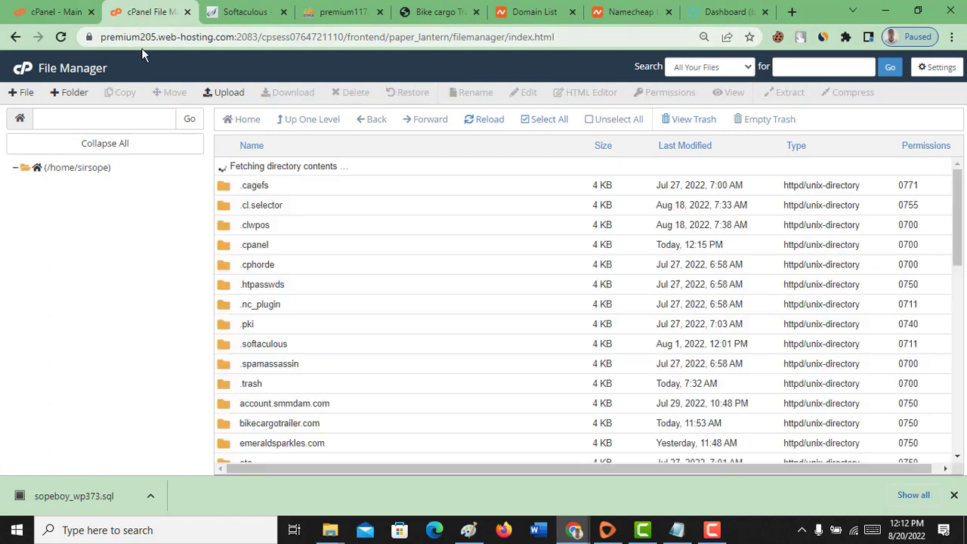
scroll(316, 347, down, 2)
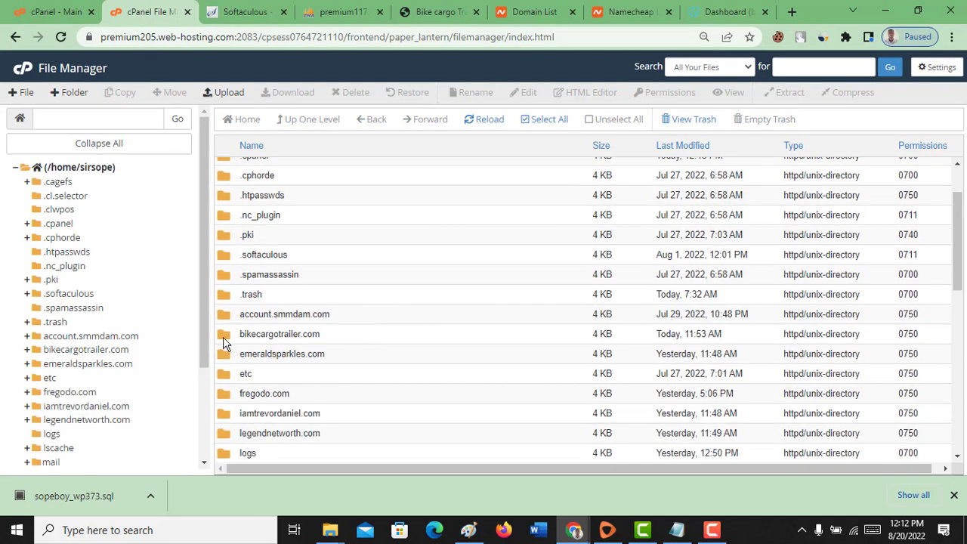
double_click(223, 342)
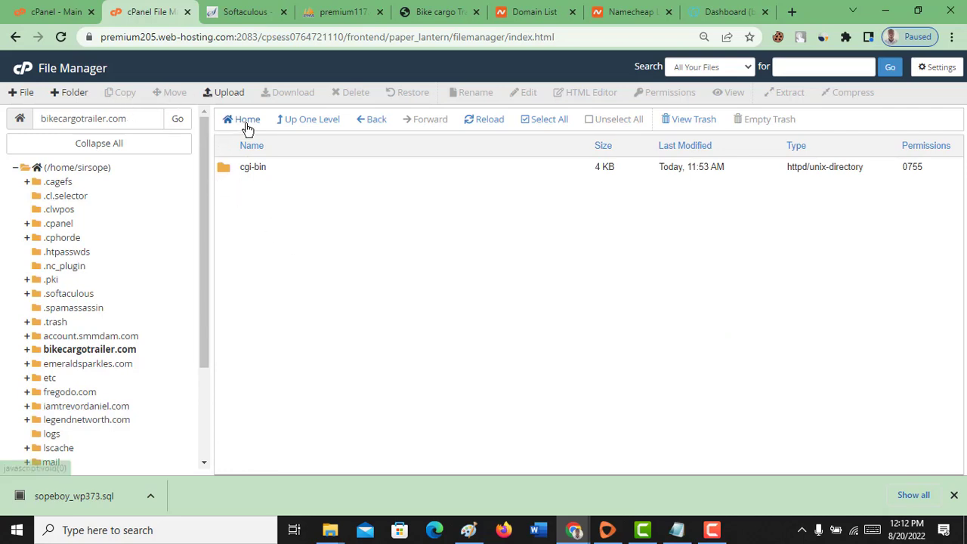
Extract bikecargotrailer.com.zip into the home directory and close the extraction results.
click(302, 127)
scroll(337, 319, down, 4)
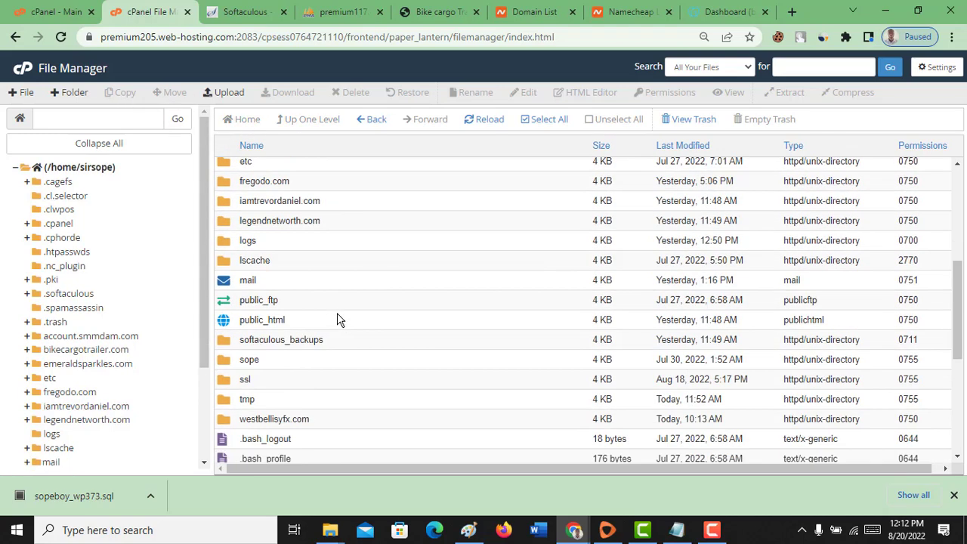
scroll(337, 320, down, 4)
click(269, 374)
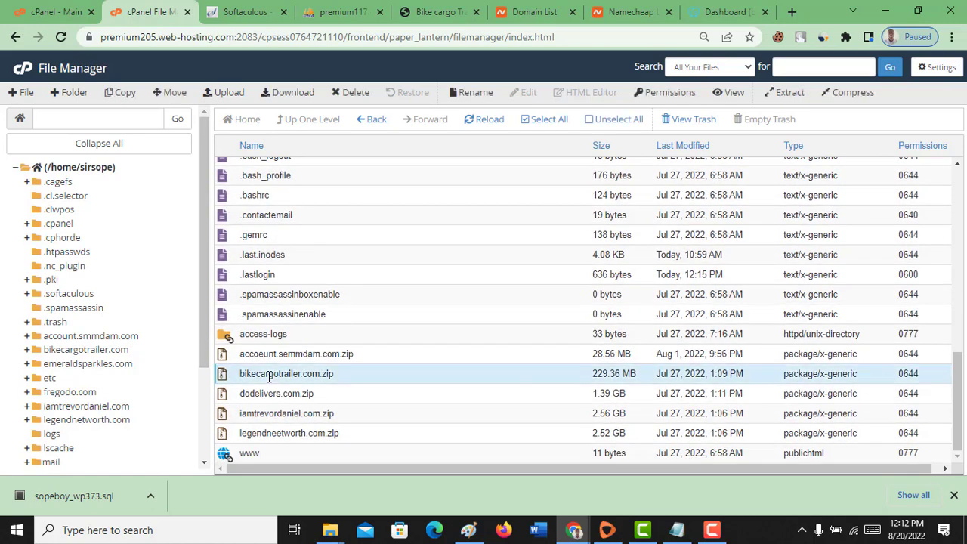
right_click(268, 376)
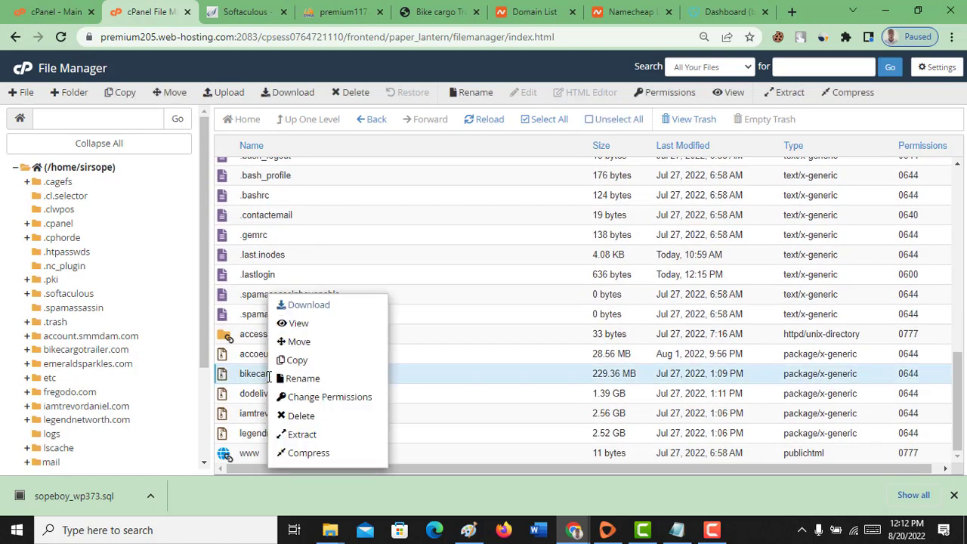
click(317, 437)
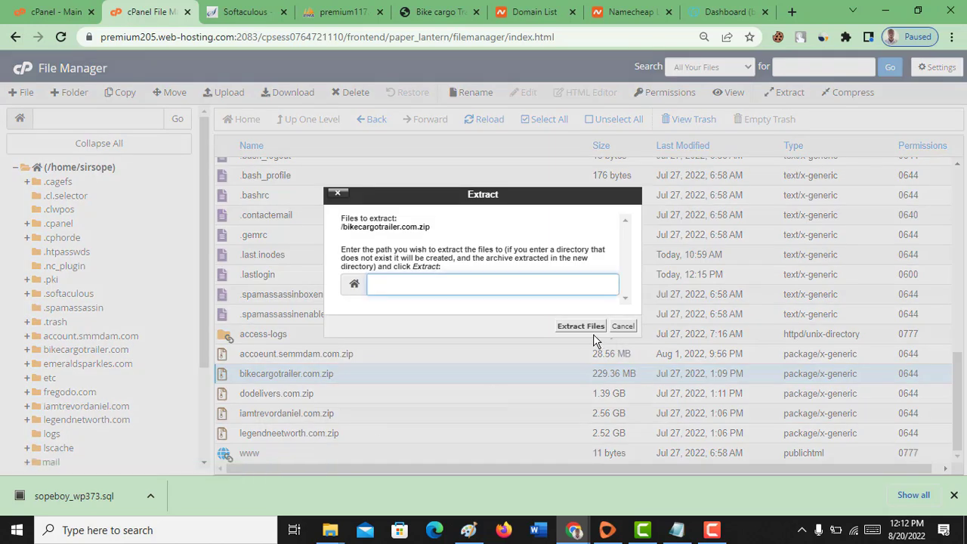
click(591, 330)
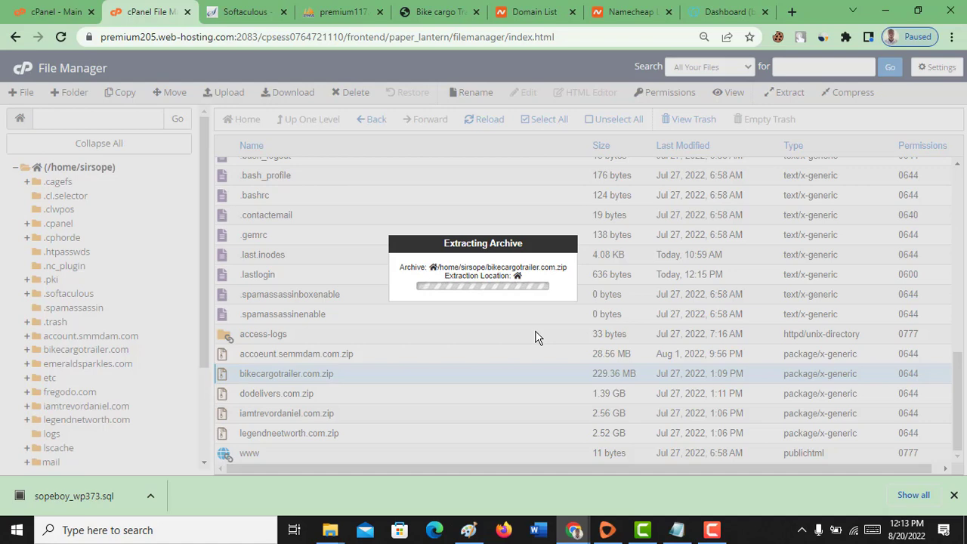
click(711, 529)
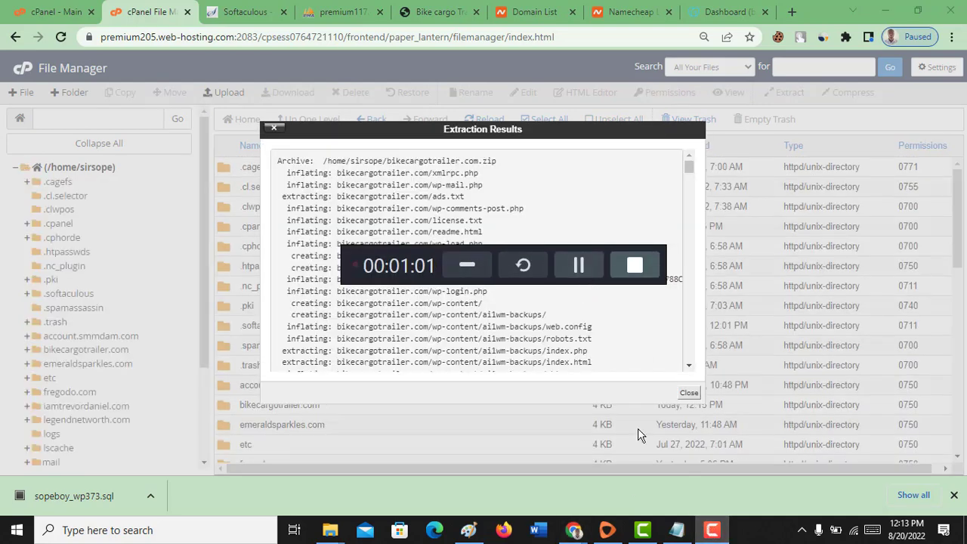
click(466, 265)
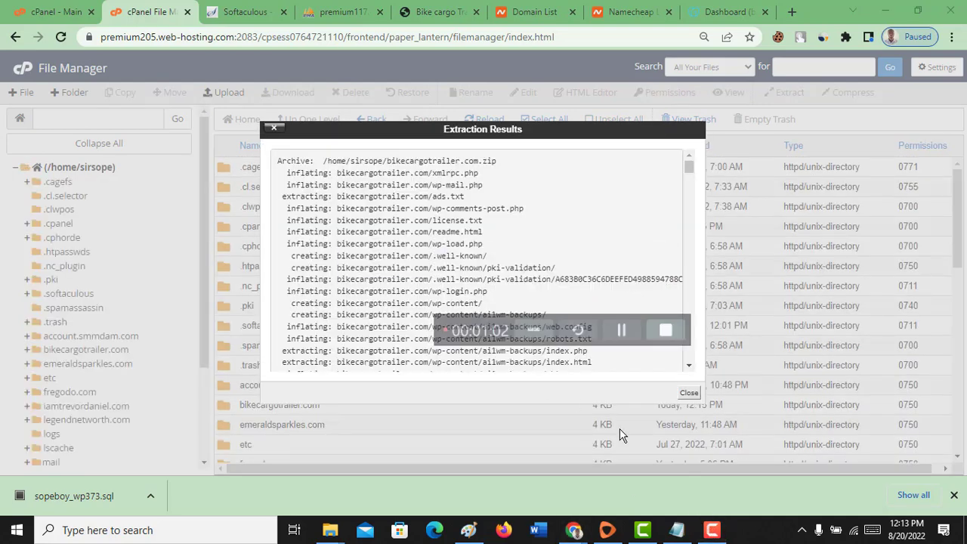
click(691, 394)
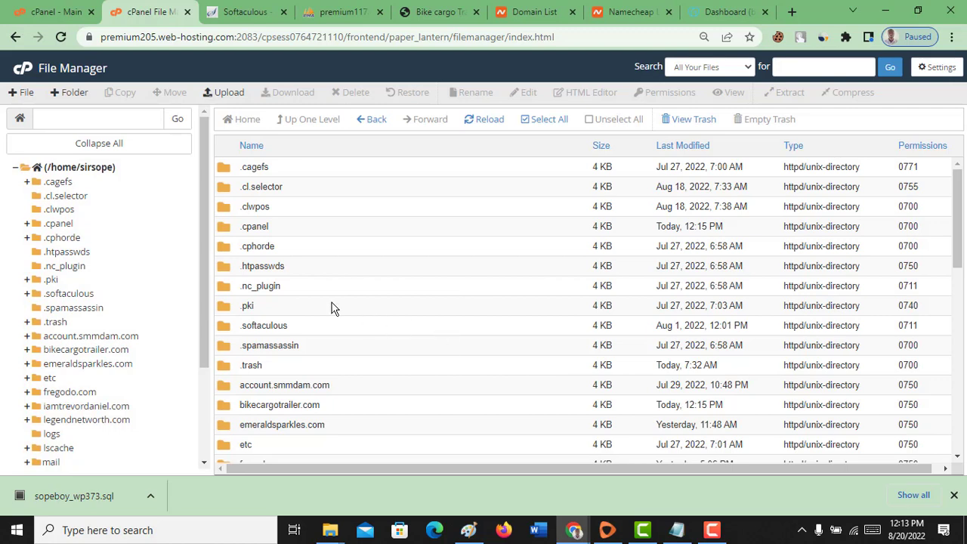
Open the bikecargotrailer.com folder and check its extracted WordPress files.
scroll(332, 308, down, 3)
scroll(236, 296, up, 2)
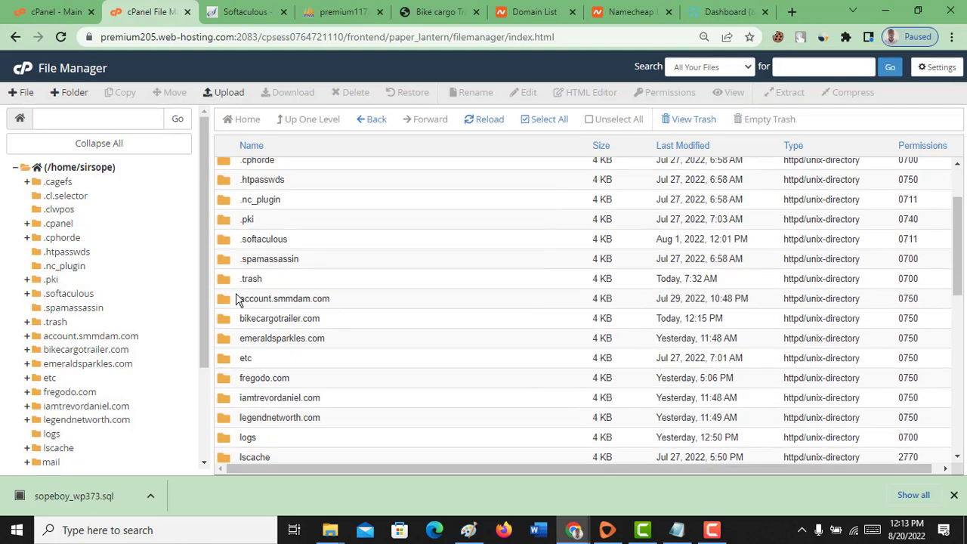
double_click(225, 337)
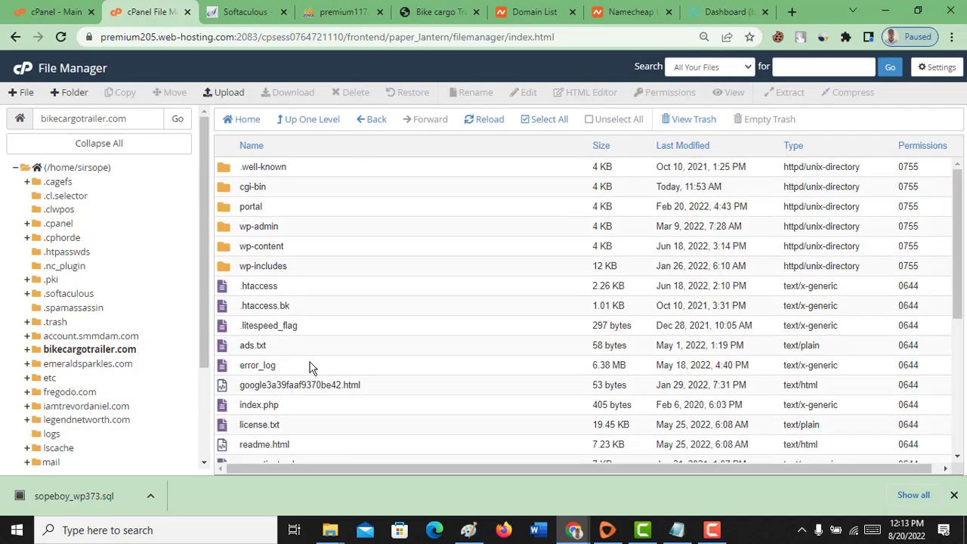
scroll(310, 369, down, 3)
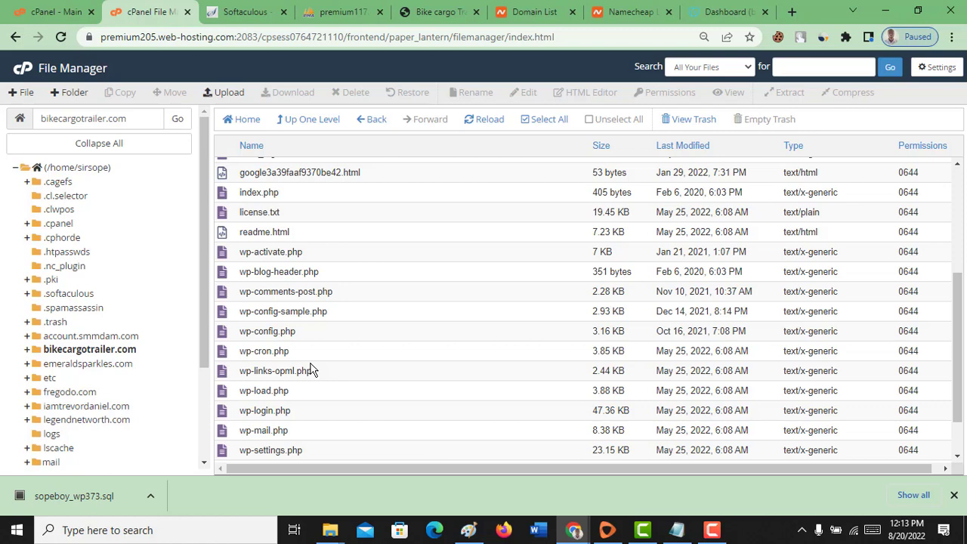
scroll(310, 368, up, 3)
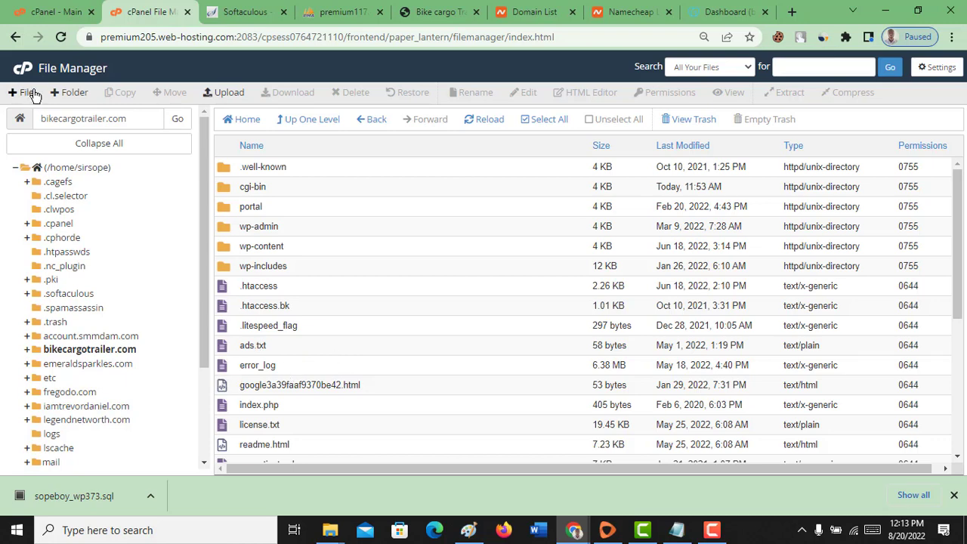
Open the Softaculous WordPress manager in the smmdam.com cPanel account and start a new WordPress installation.
click(54, 11)
scroll(153, 291, down, 15)
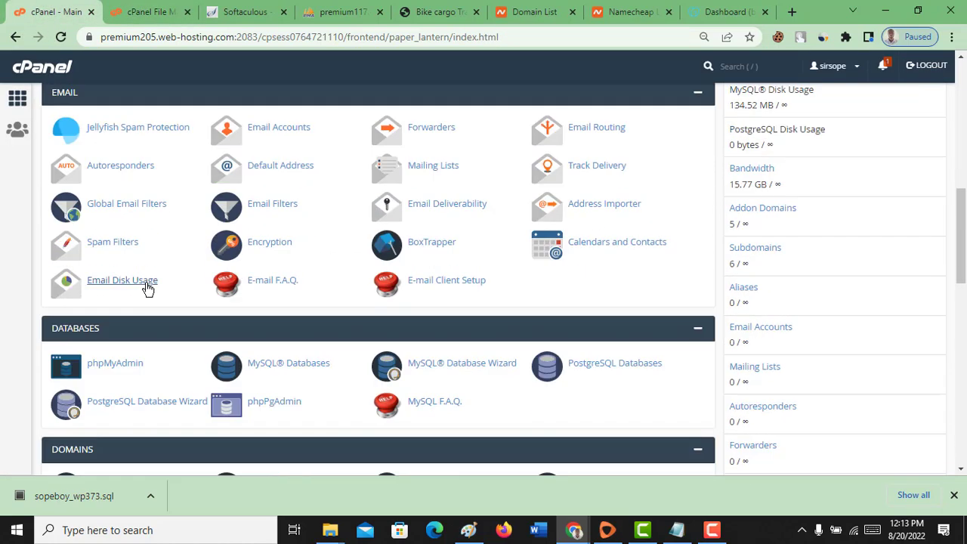
scroll(148, 339, down, 2)
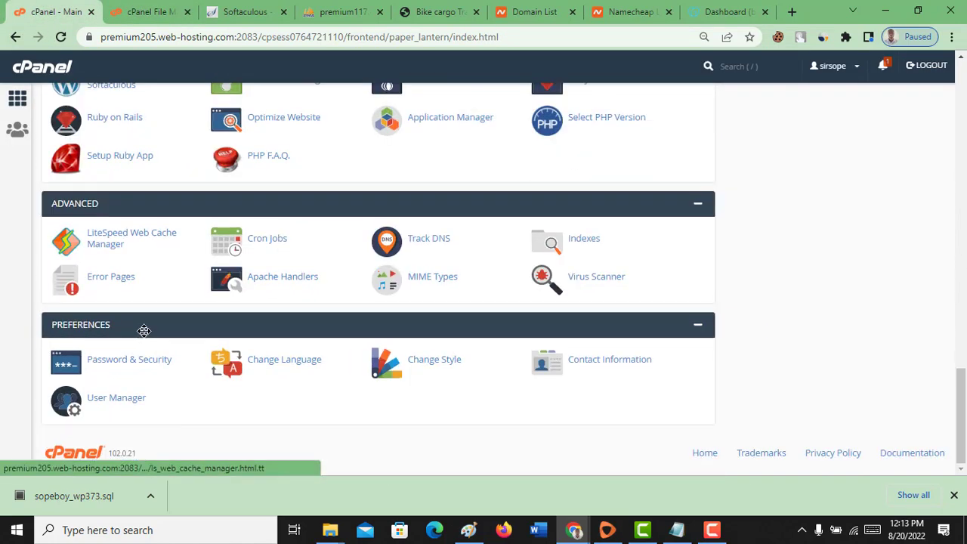
scroll(129, 264, up, 2)
click(120, 230)
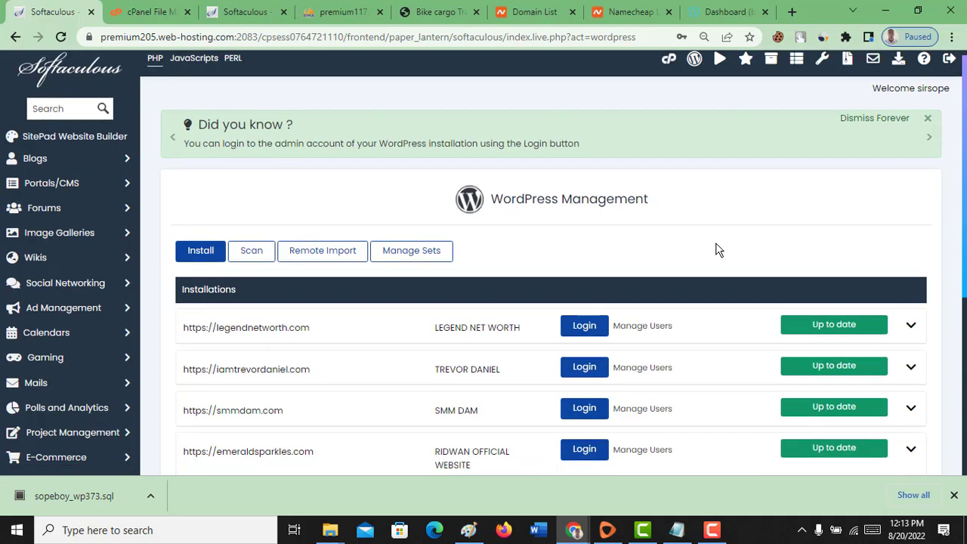
scroll(717, 248, down, 4)
scroll(697, 246, up, 4)
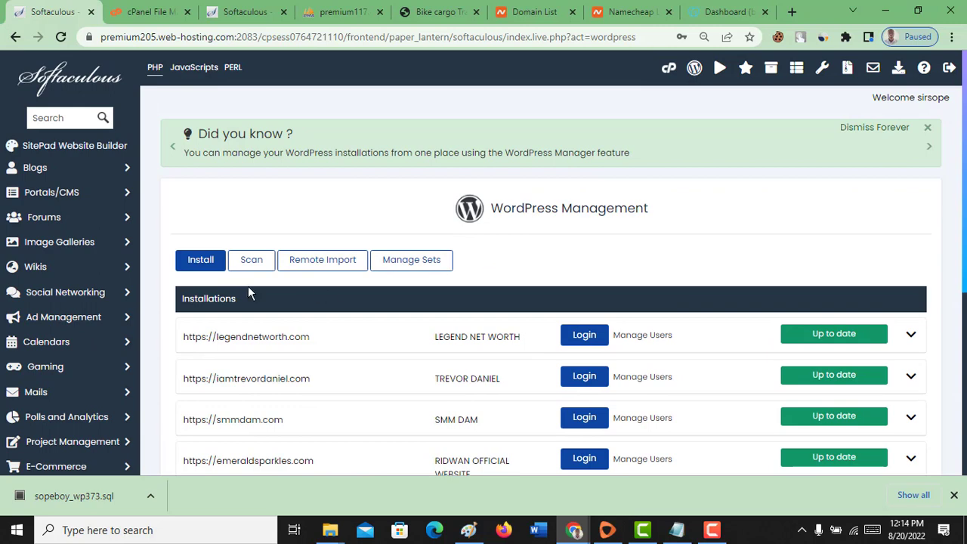
click(185, 261)
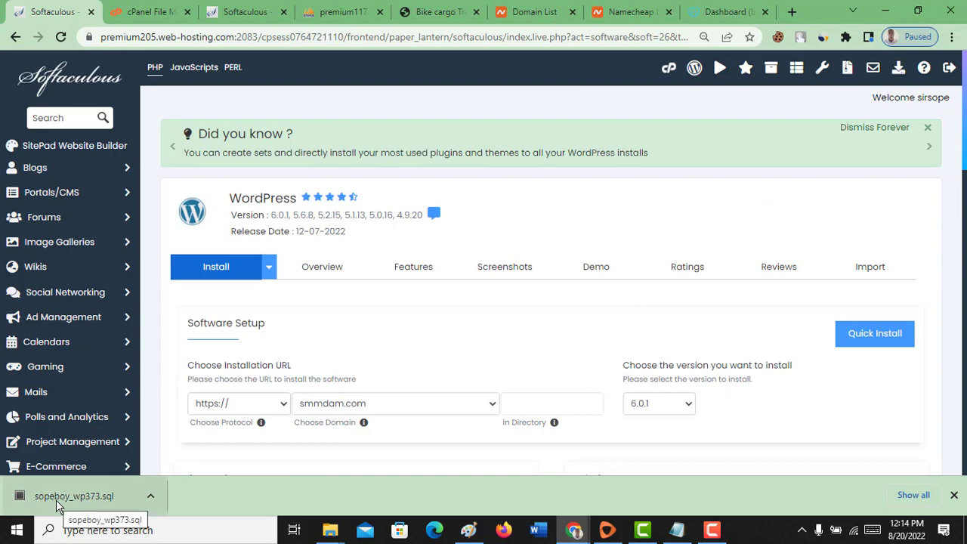
Open the downloaded database export sopeboy_wp373.sql in Sublime Text.
click(145, 498)
click(109, 498)
click(105, 496)
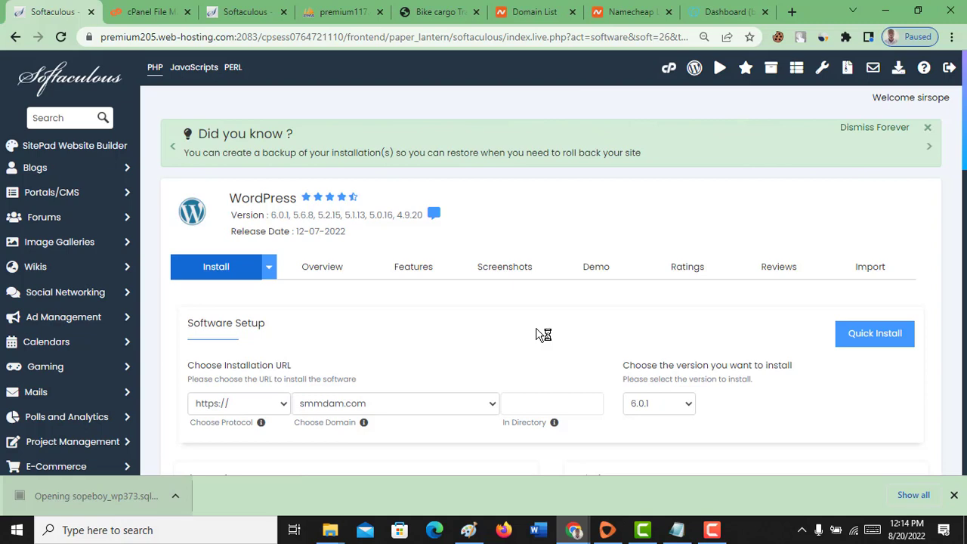
Choose bikecargotrailer.com as the domain for the new WordPress installation.
scroll(510, 326, down, 3)
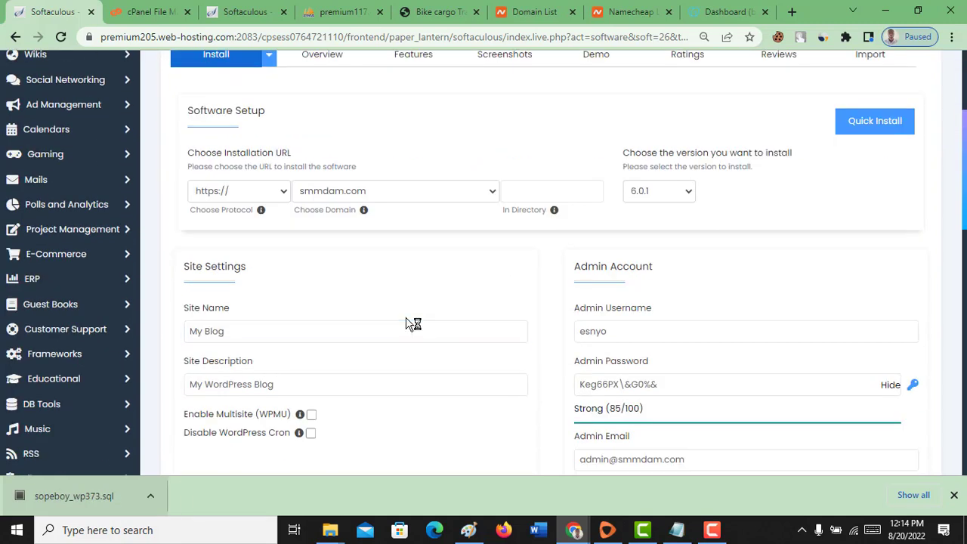
click(389, 194)
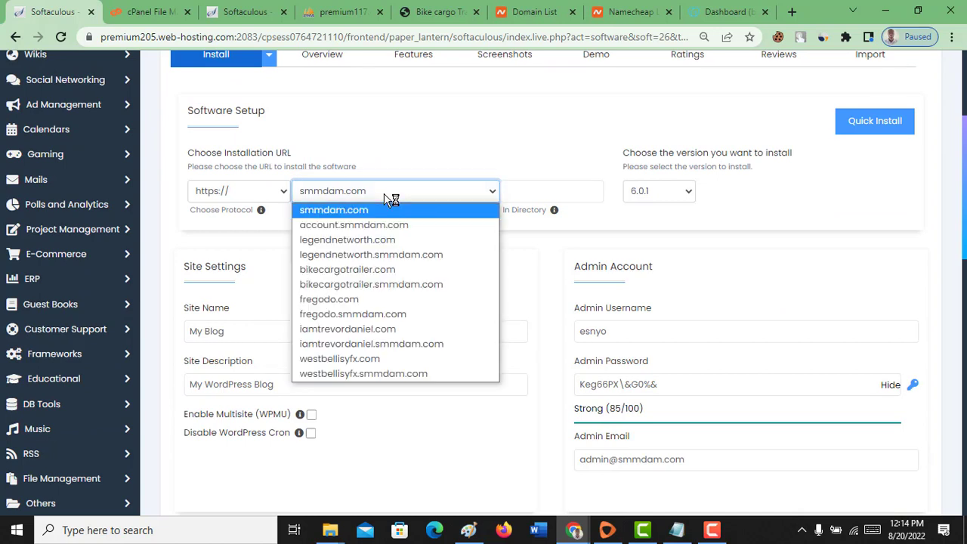
click(379, 271)
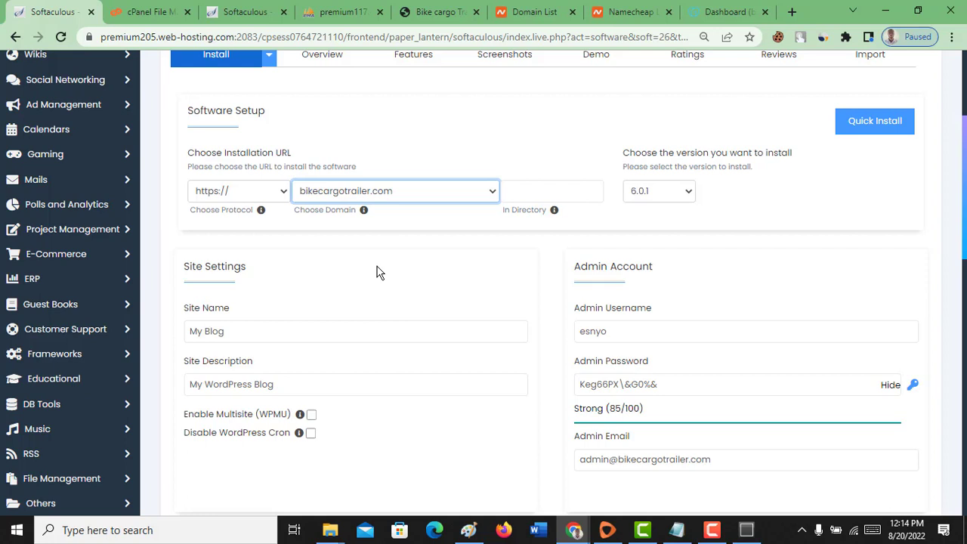
click(346, 234)
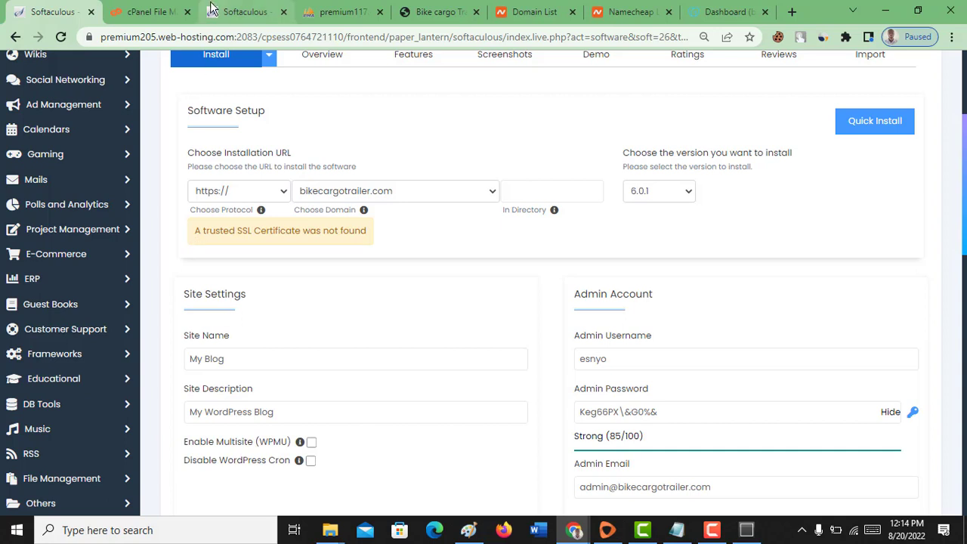
click(171, 13)
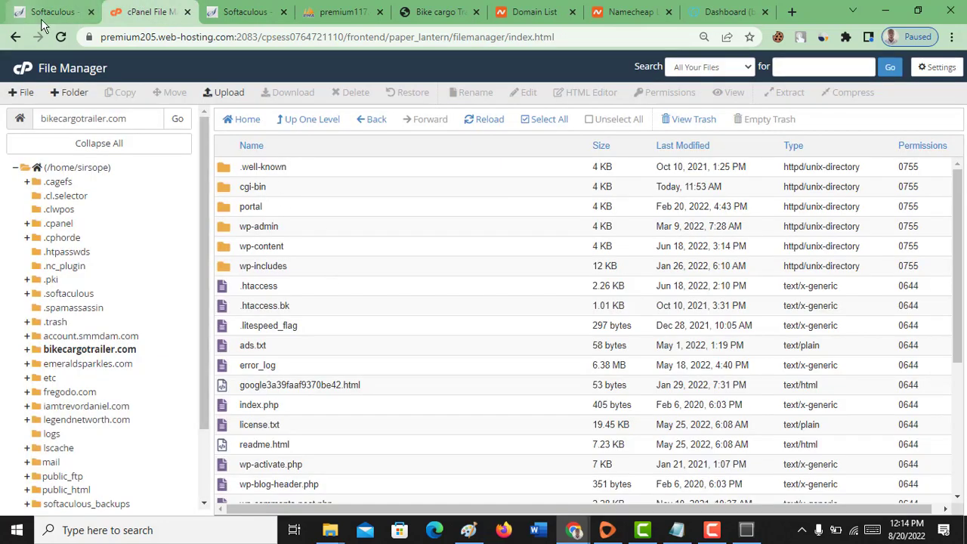
click(69, 14)
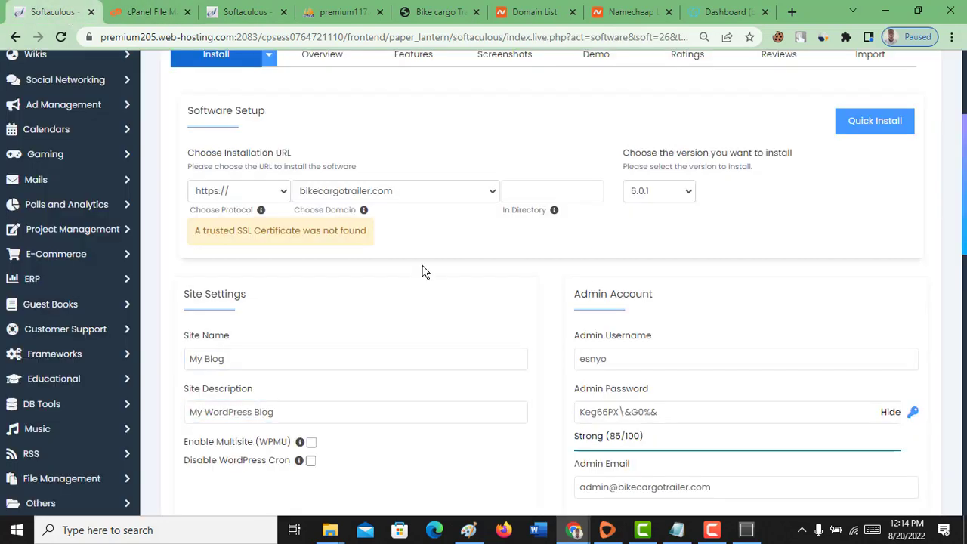
scroll(384, 257, down, 2)
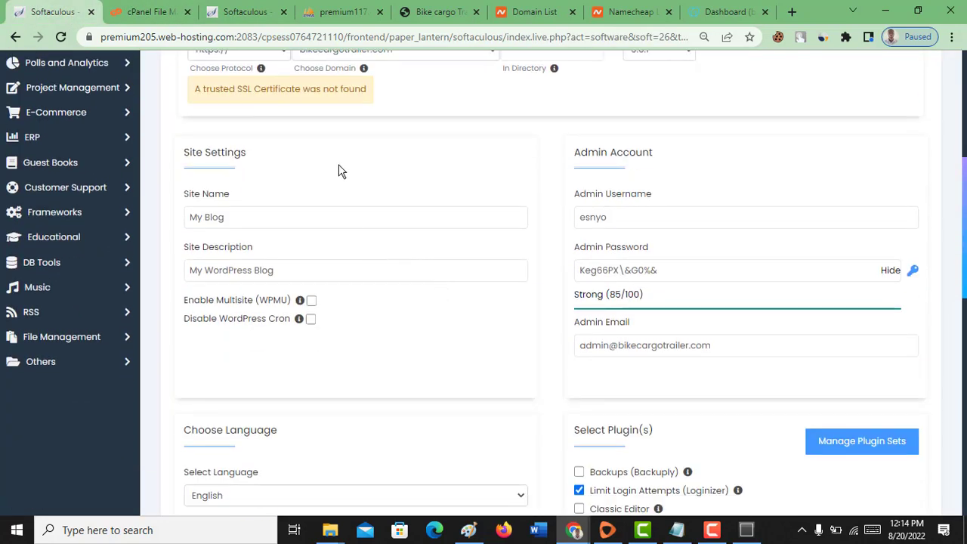
Check the table names of the sopeboy_wp373 database in phpMyAdmin and return to the SQL file in Sublime Text.
click(745, 531)
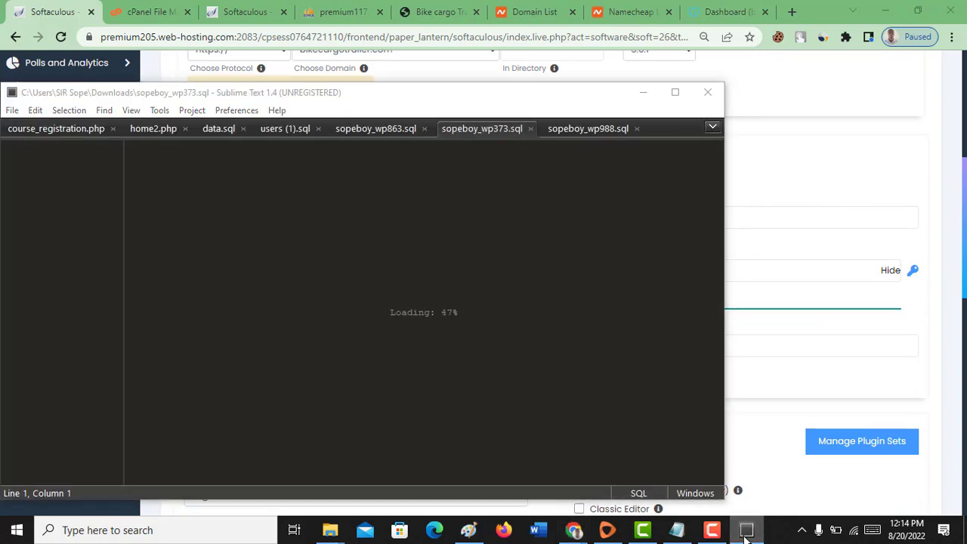
click(745, 531)
click(343, 10)
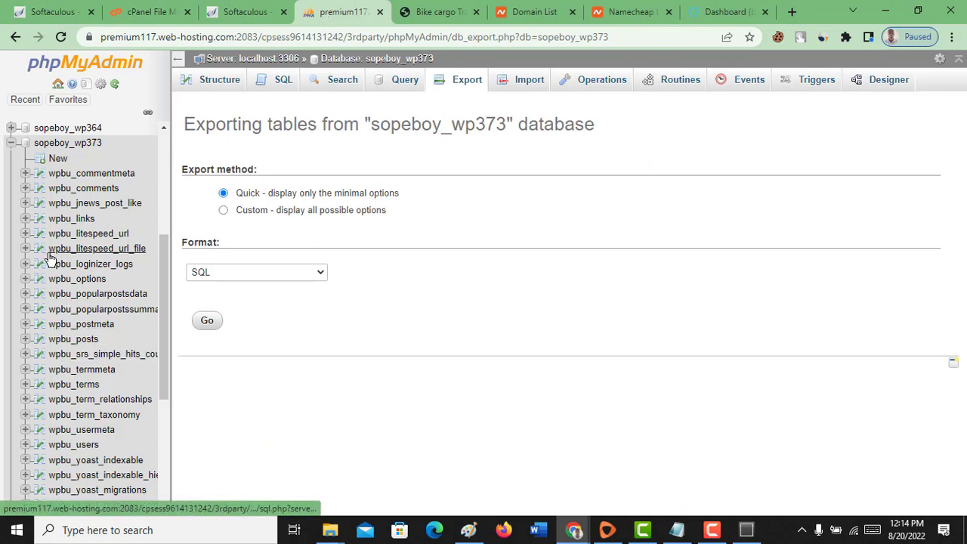
drag(48, 255, 6, 334)
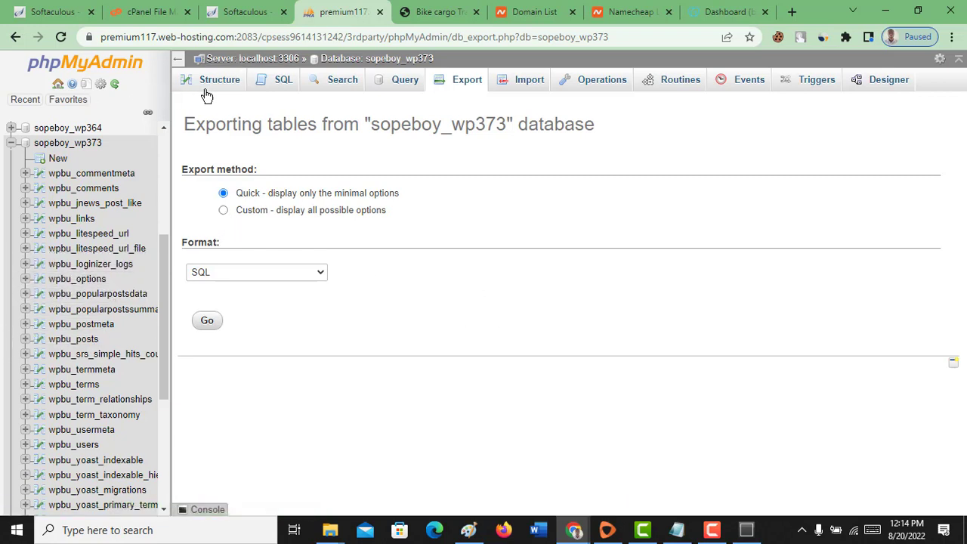
click(746, 531)
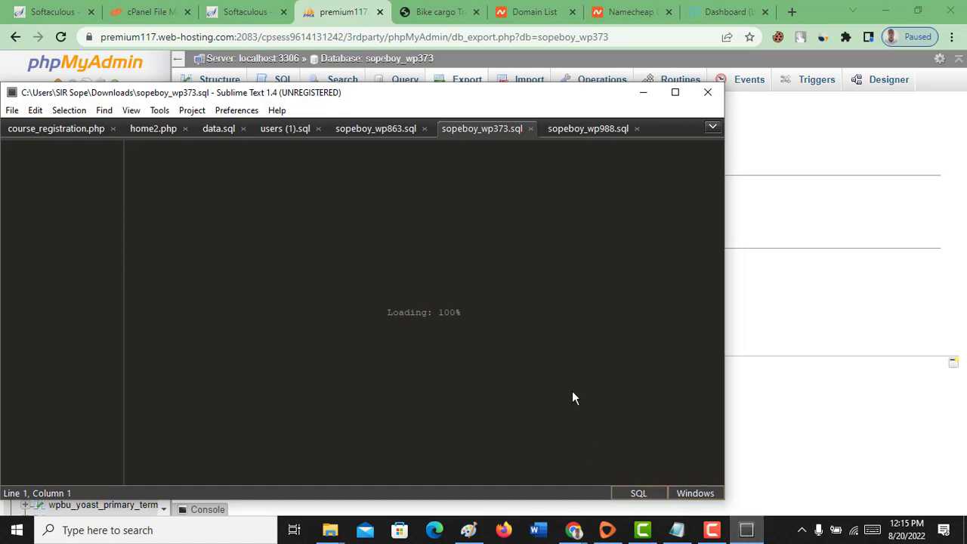
click(567, 313)
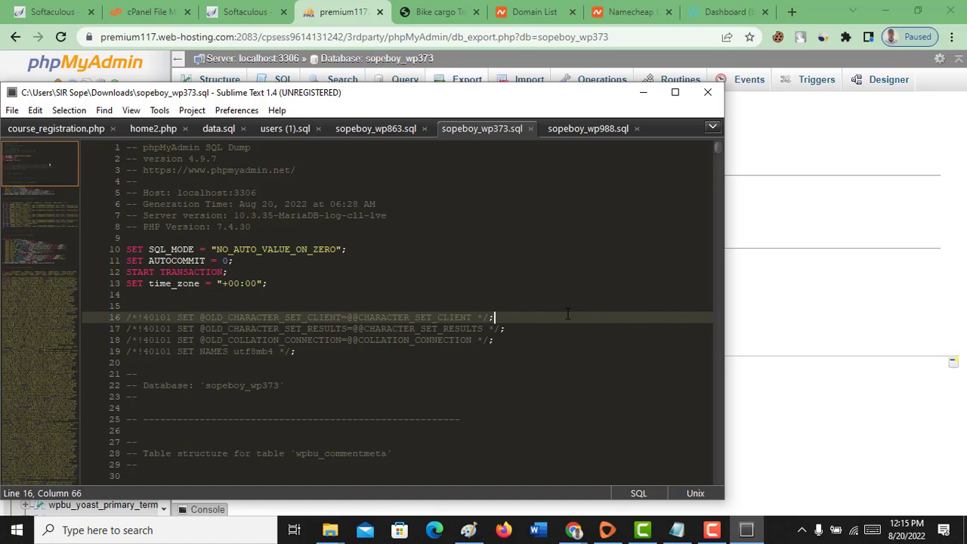
text(wpbu)
key(ctrl+f)
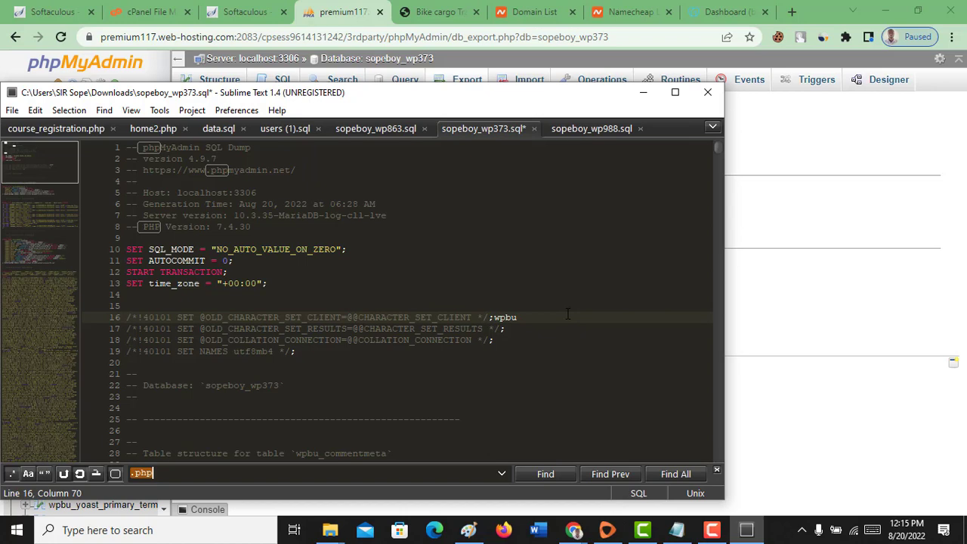
key(BackSpace)
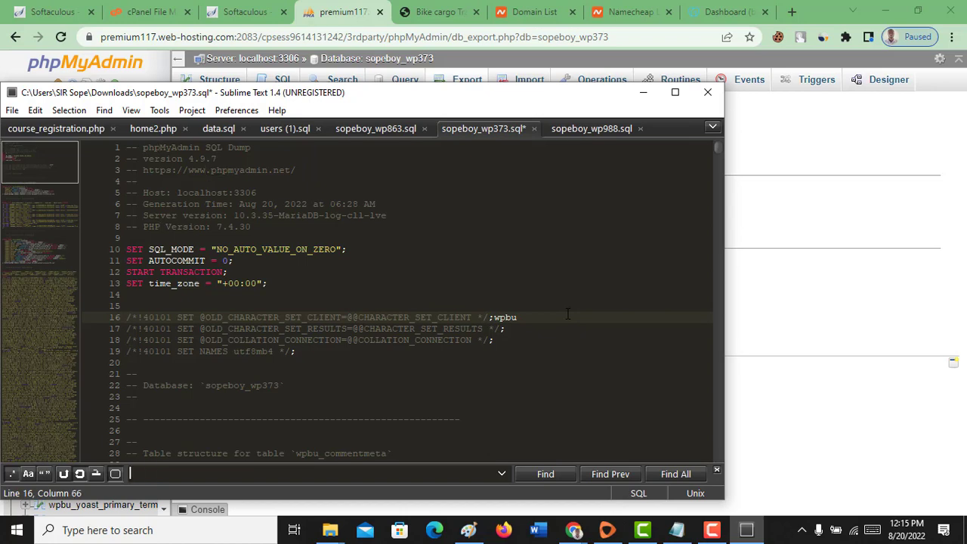
text(category)
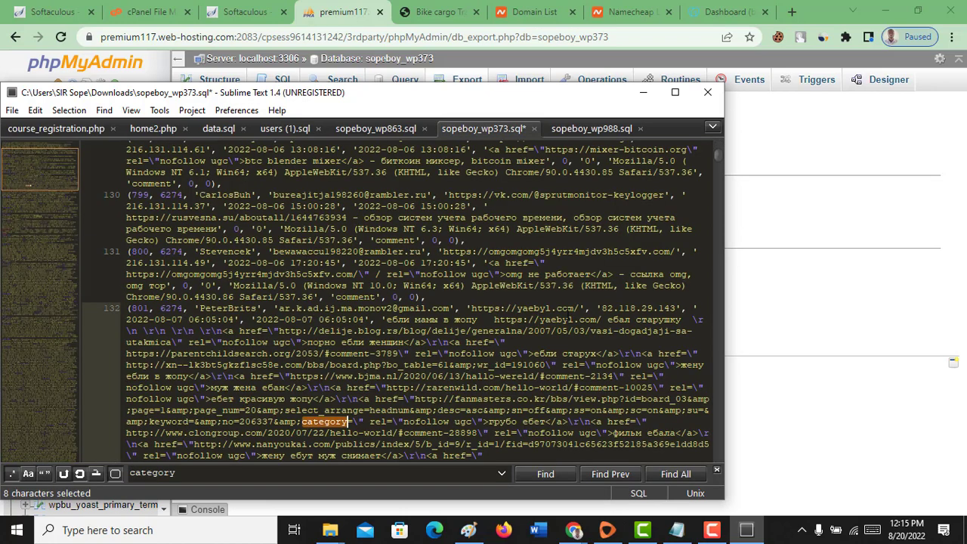
key(ctrl+z)
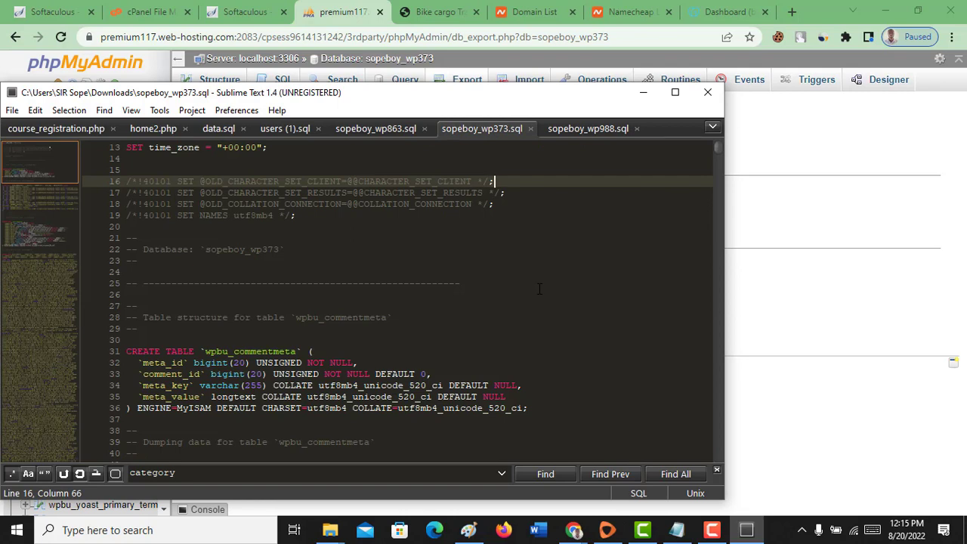
Search the SQL file for wpbu, copy the table prefix wpbu_ and minimise Sublime Text.
key(ctrl+f)
text(wpbu)
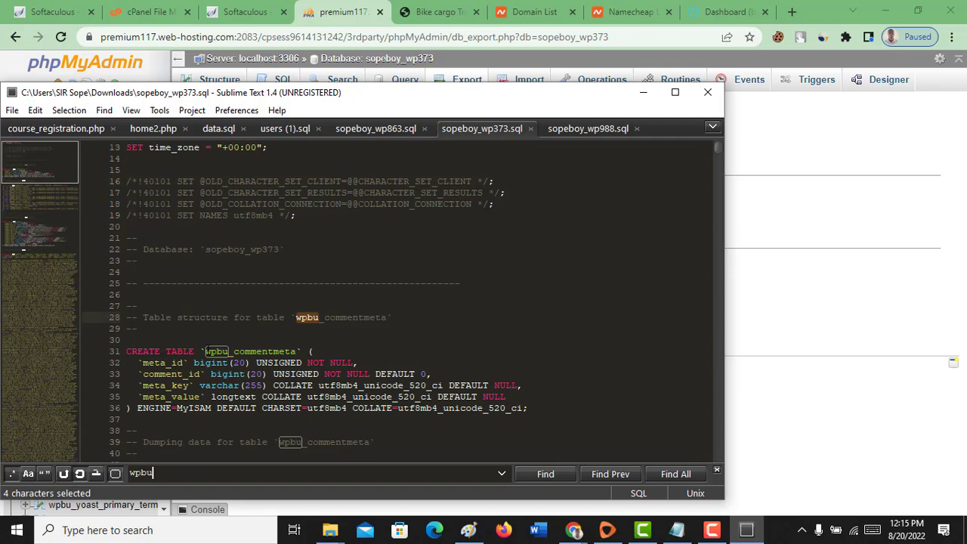
key(Return)
text(_)
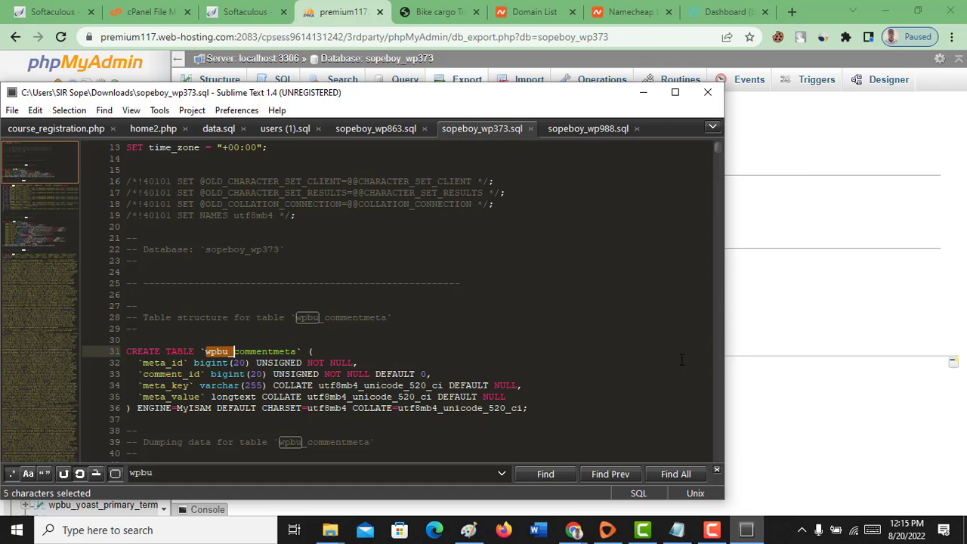
key(ctrl+c)
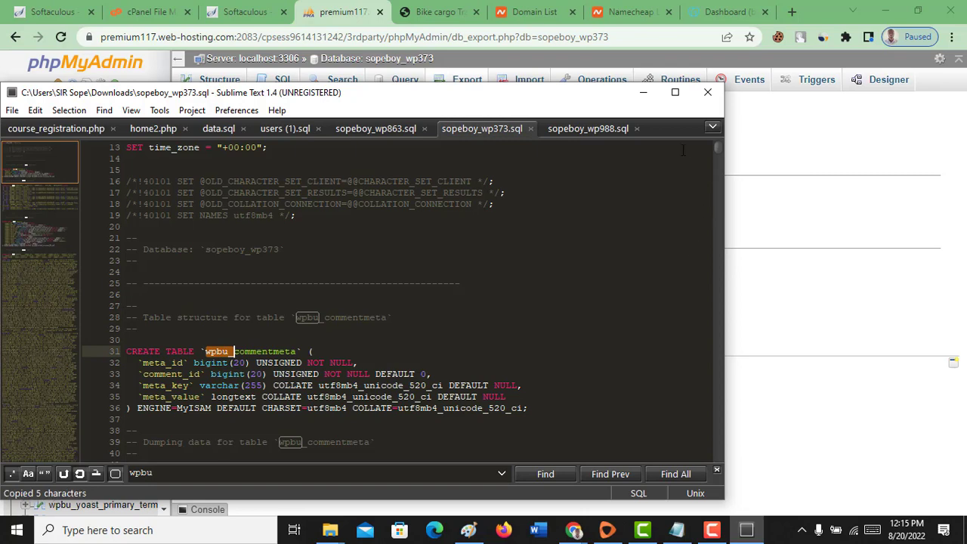
click(642, 92)
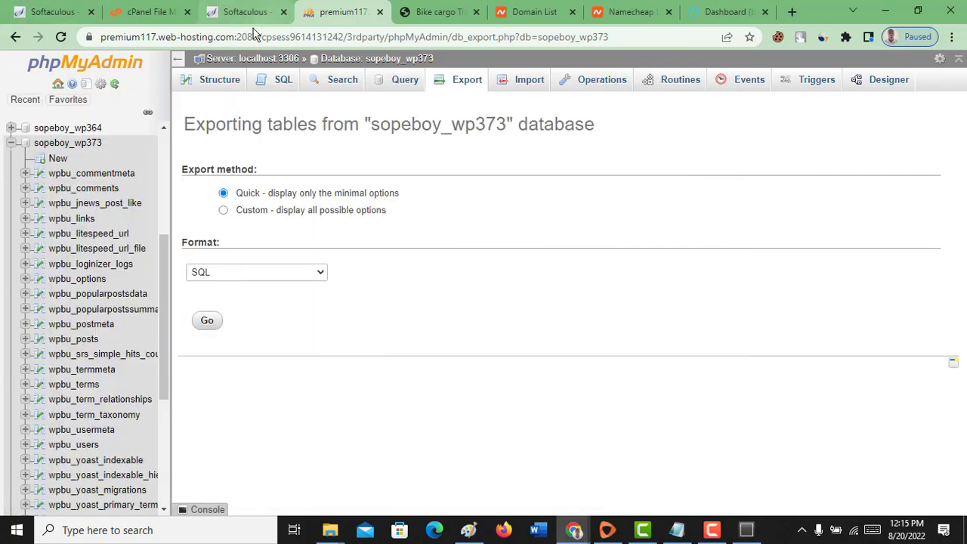
Set the table prefix to wpbu_ in the advanced options of the Softaculous WordPress installation.
click(45, 12)
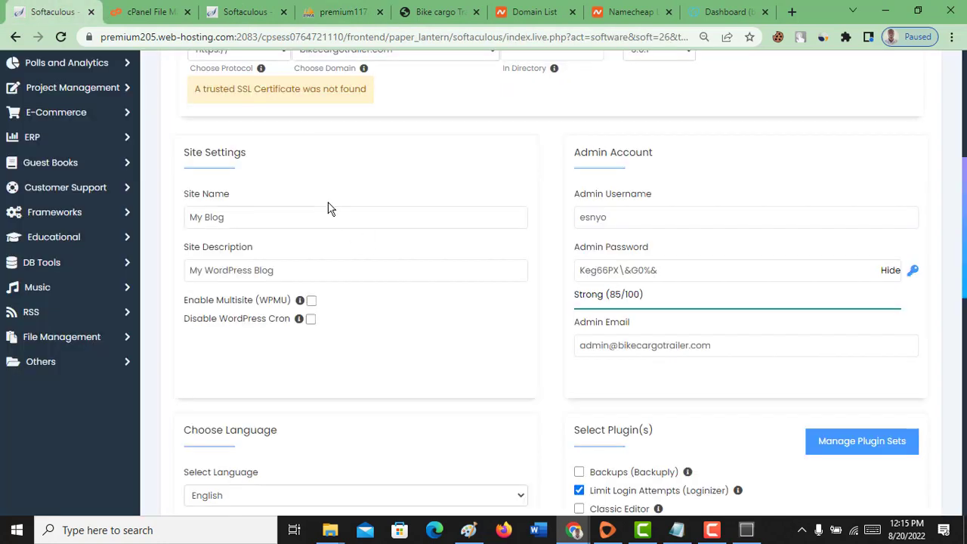
scroll(328, 208, up, 1)
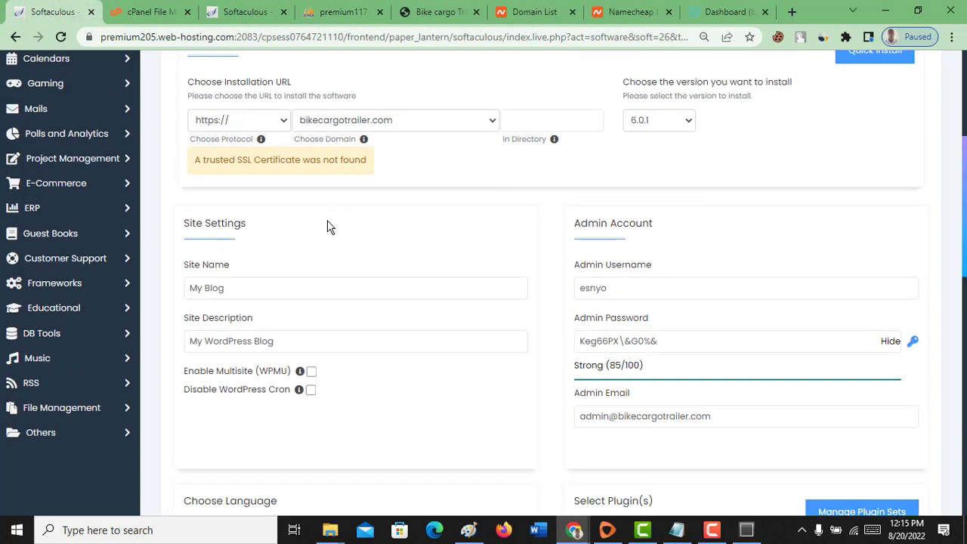
scroll(333, 229, down, 3)
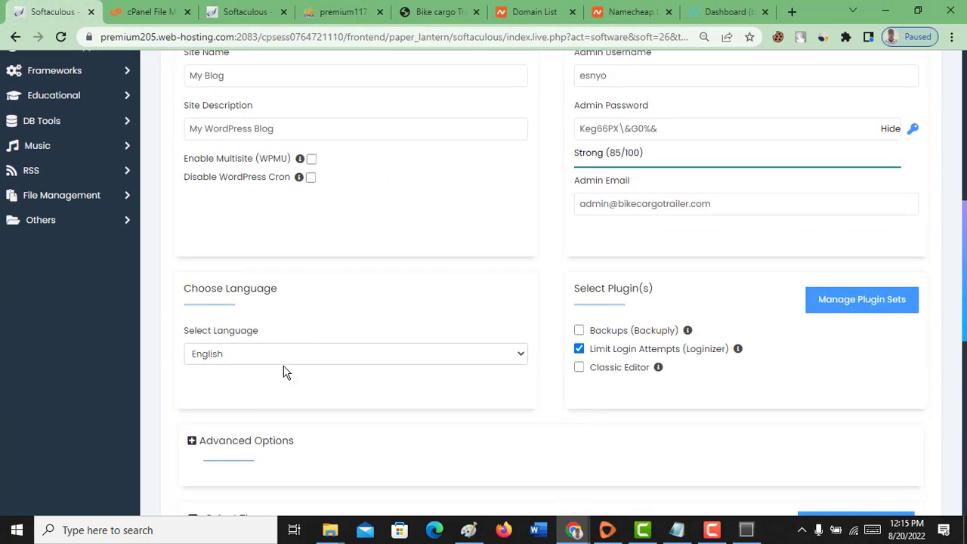
click(191, 444)
scroll(318, 373, down, 4)
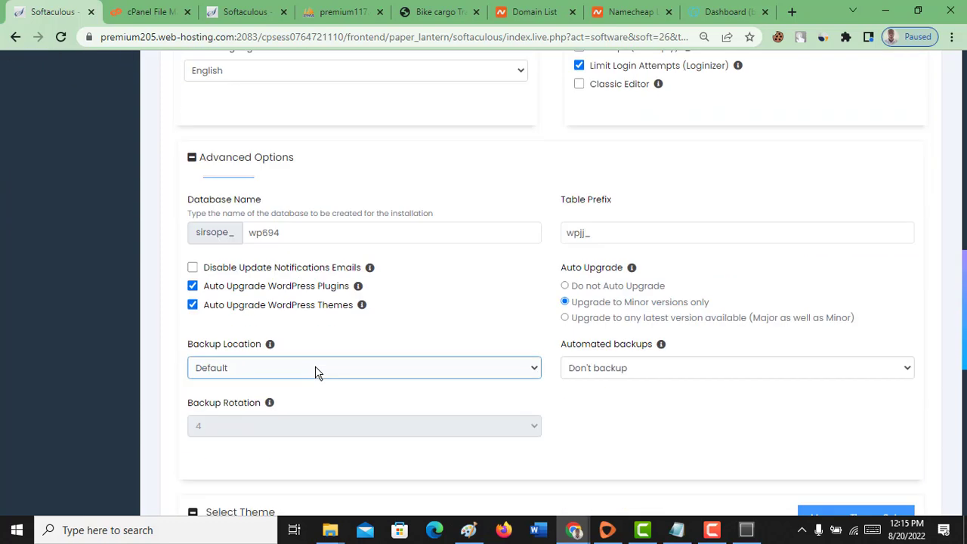
click(589, 235)
double_click(589, 235)
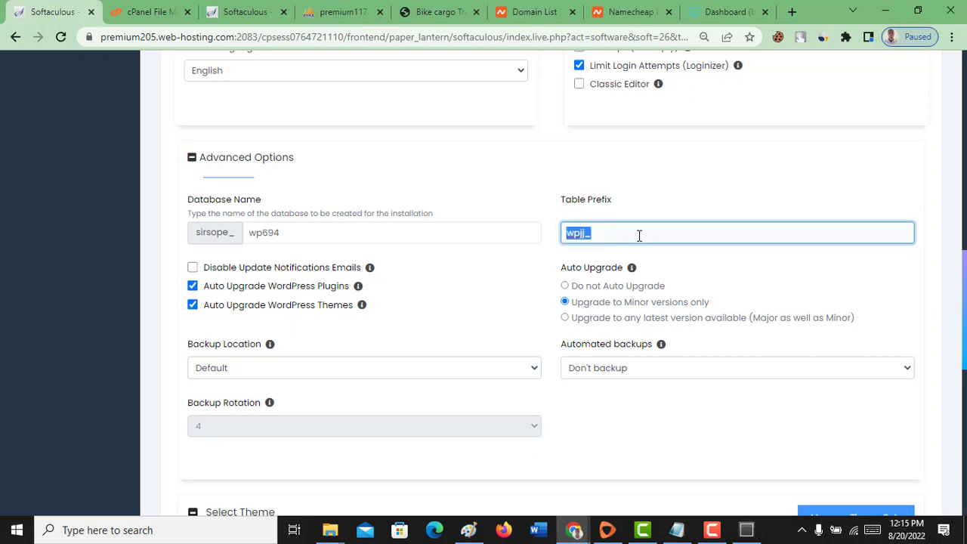
key(BackSpace)
text(wpbu_)
click(549, 108)
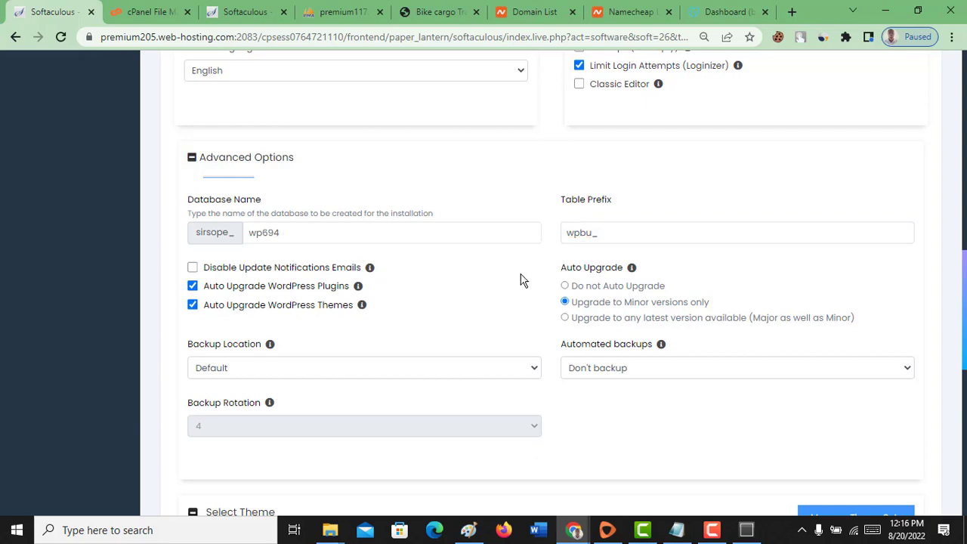
Review the admin account settings and submit the WordPress installation for bikecargotrailer.com.
scroll(529, 268, up, 6)
click(643, 272)
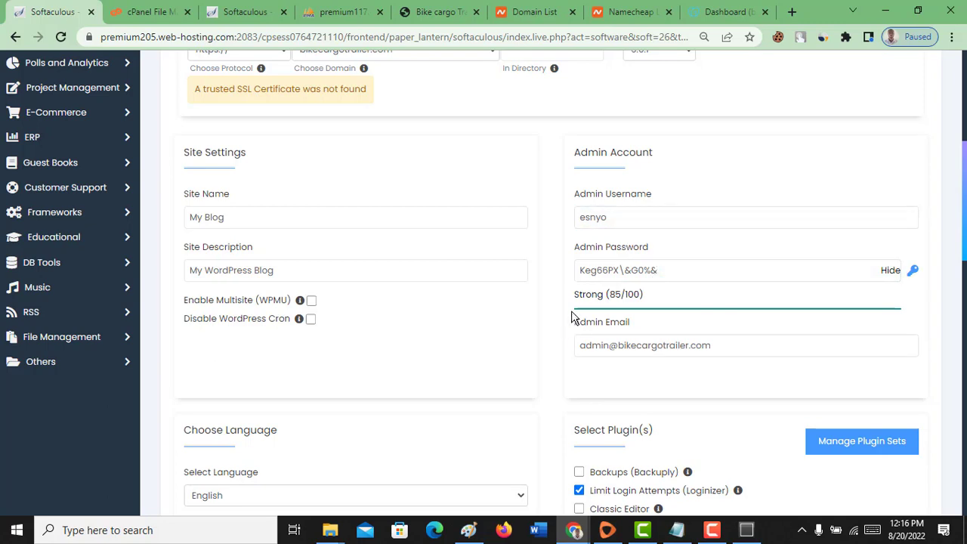
scroll(548, 323, down, 1)
scroll(536, 321, down, 12)
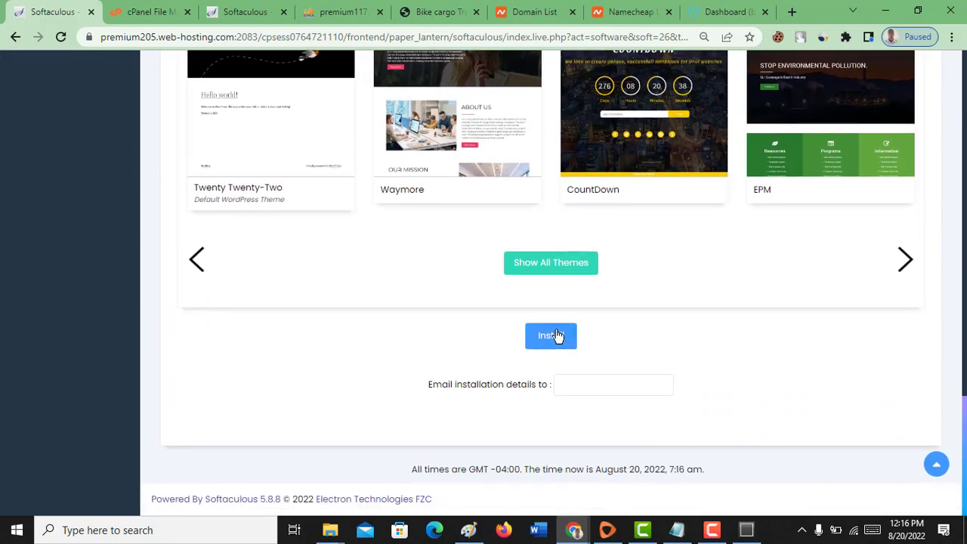
click(550, 335)
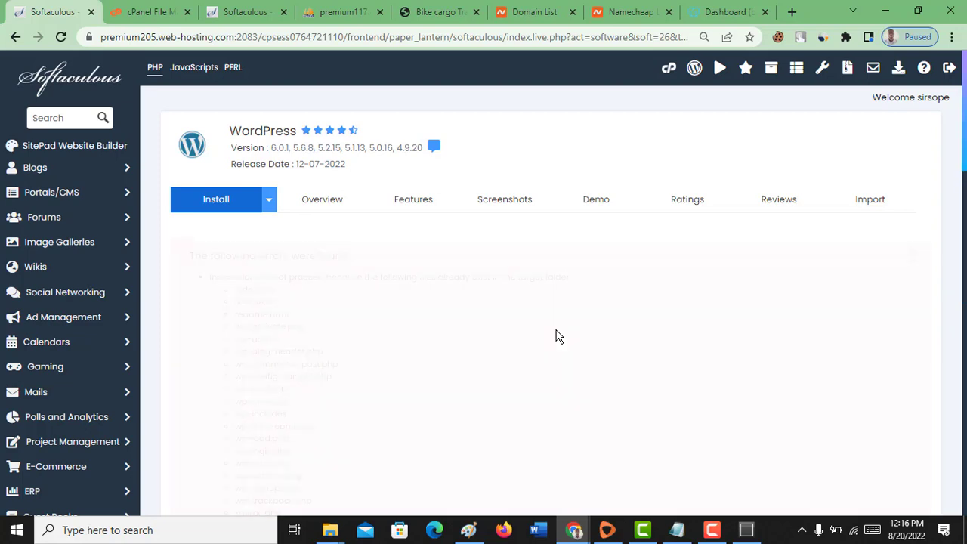
Allow all existing files to be overwritten and run the WordPress 6.0.1 installation on bikecargotrailer.com.
scroll(324, 308, down, 3)
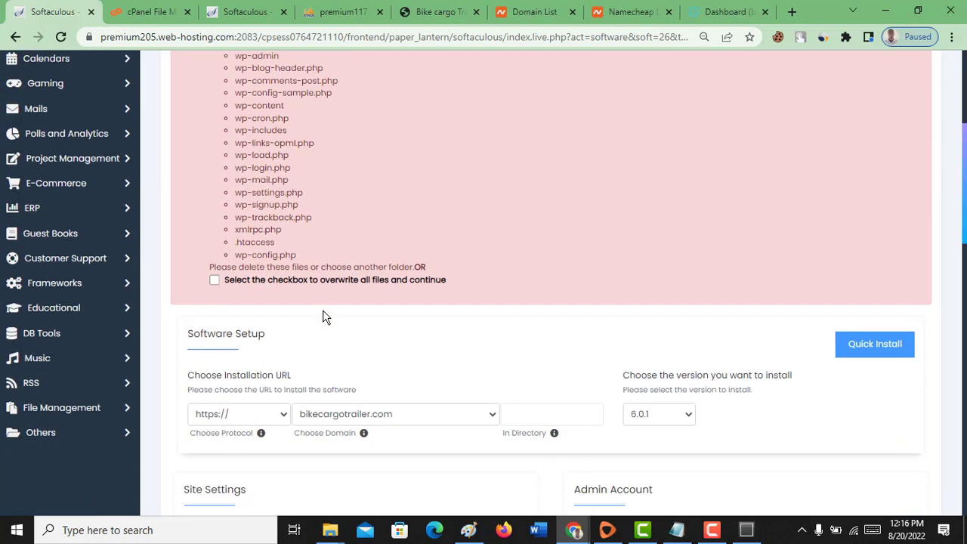
scroll(324, 316, down, 2)
click(215, 139)
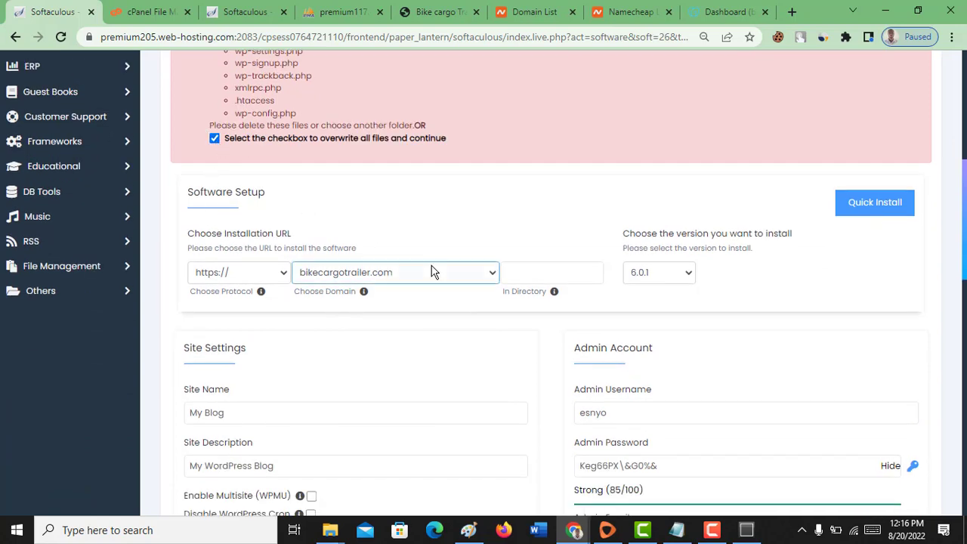
scroll(434, 272, down, 5)
scroll(850, 456, down, 3)
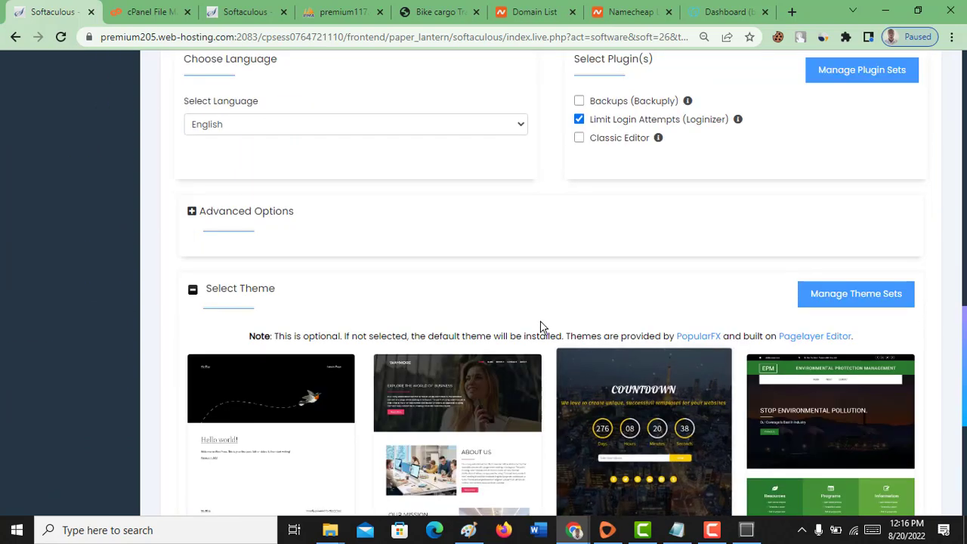
scroll(551, 267, down, 5)
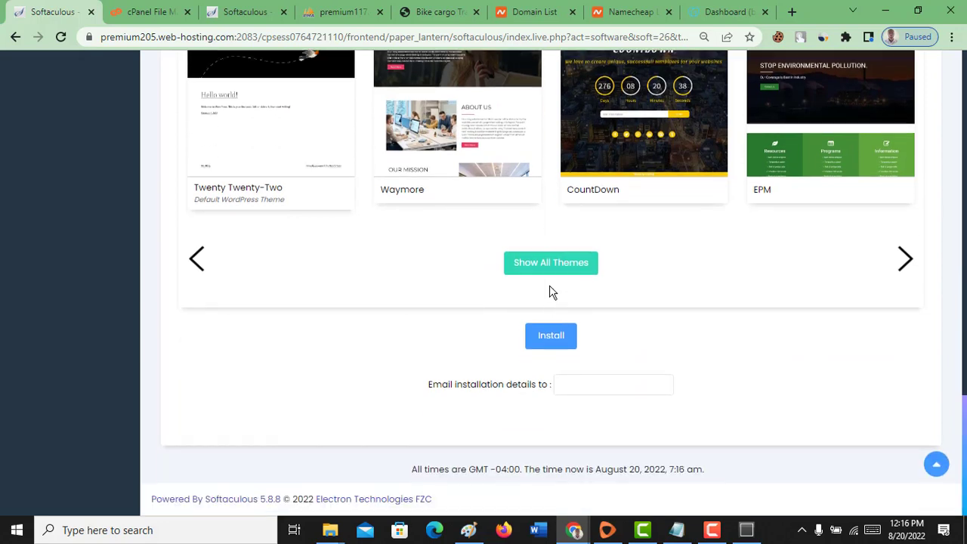
click(557, 346)
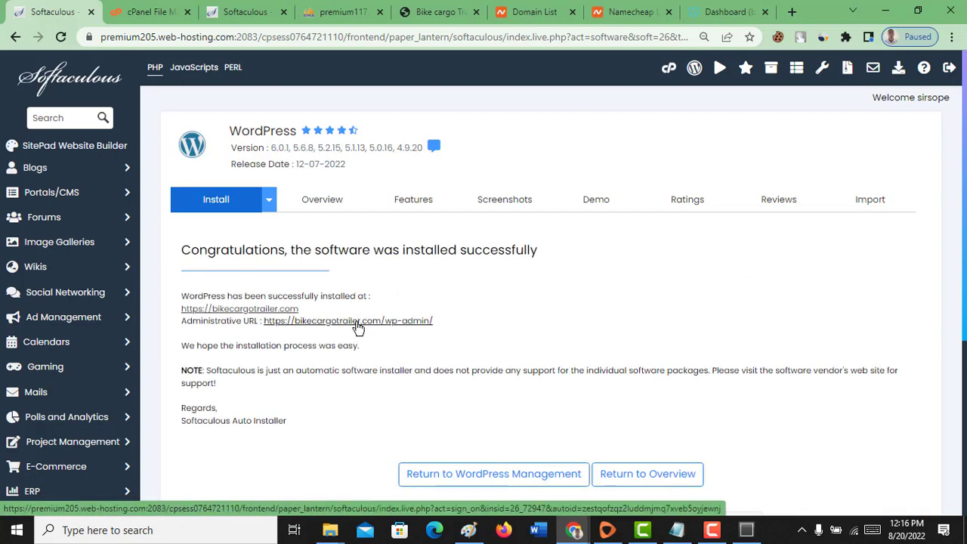
Open the wp-admin address of the new bikecargotrailer.com installation, proceeding past the browser's privacy warning.
click(356, 323)
click(138, 13)
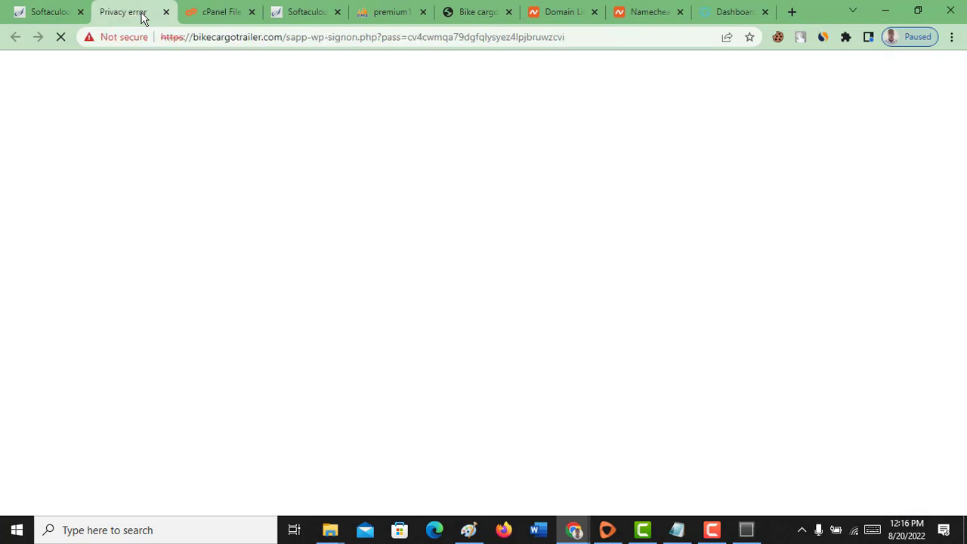
click(285, 403)
scroll(283, 363, down, 1)
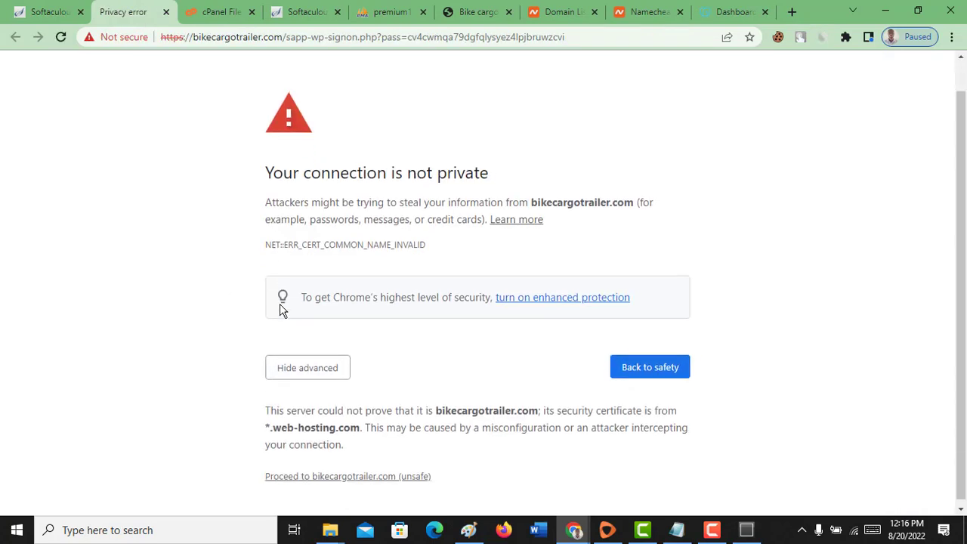
click(346, 472)
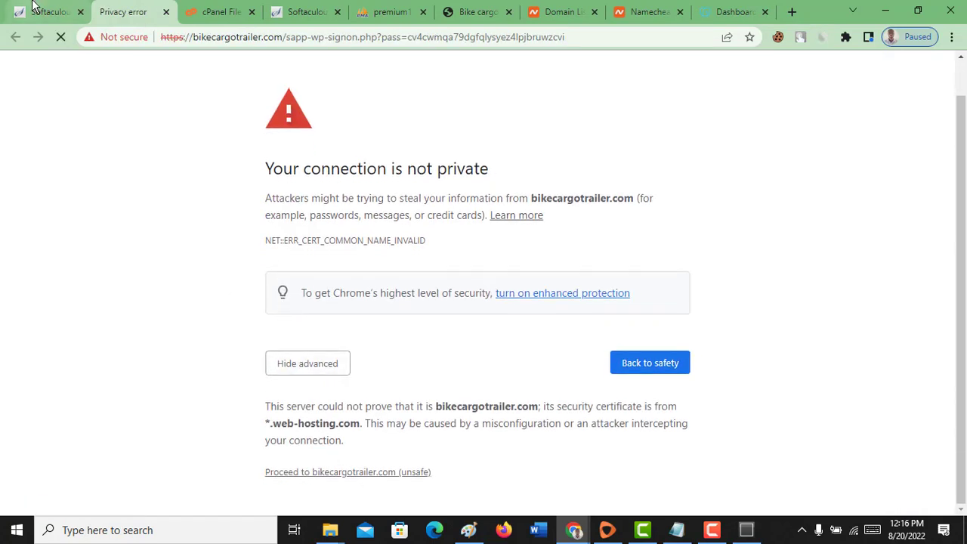
mouse_move(33, 5)
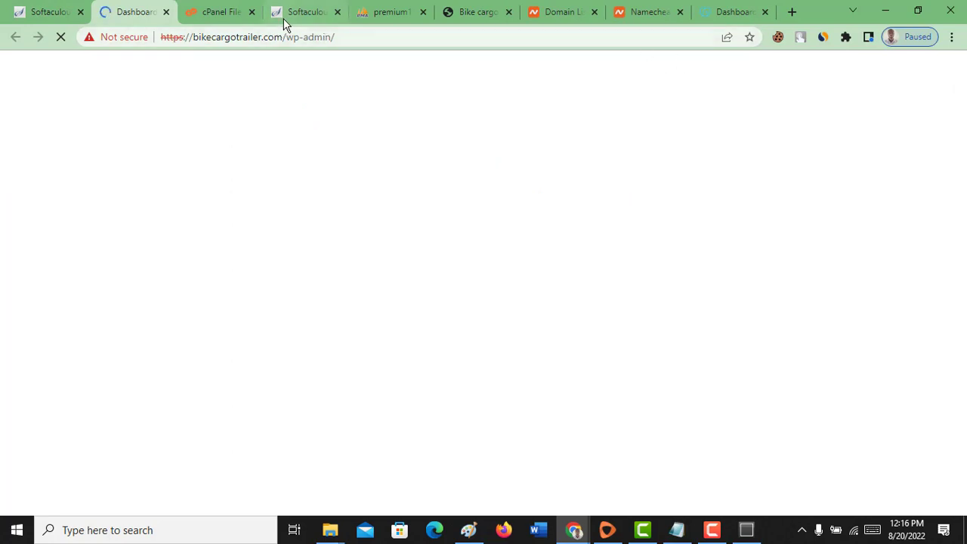
Go from the File Manager to the cPanel home page and look through its database and domain tools.
click(224, 13)
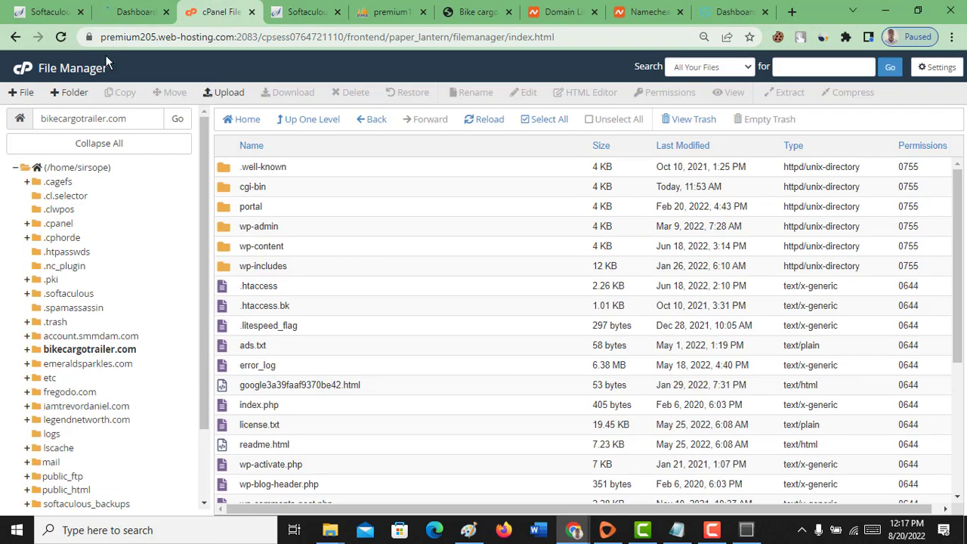
click(14, 71)
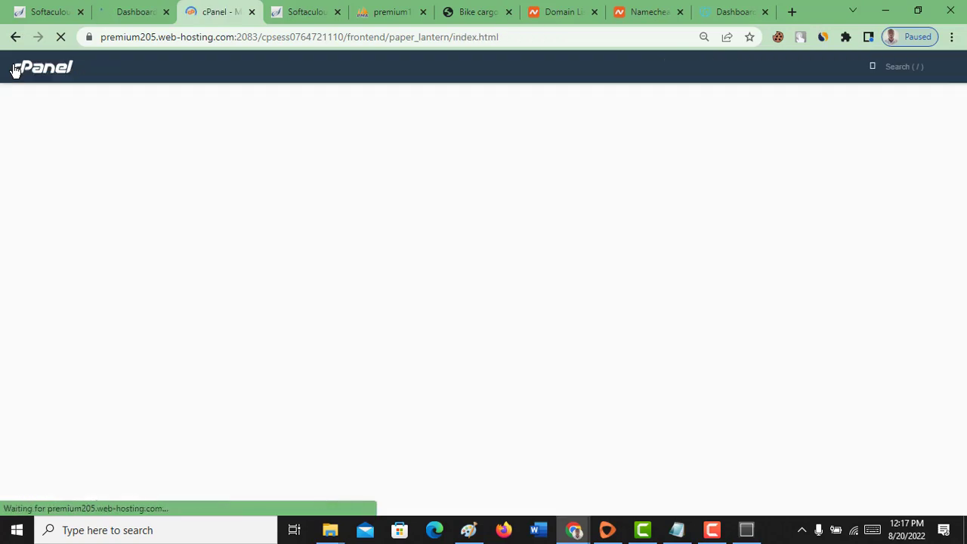
scroll(166, 347, down, 8)
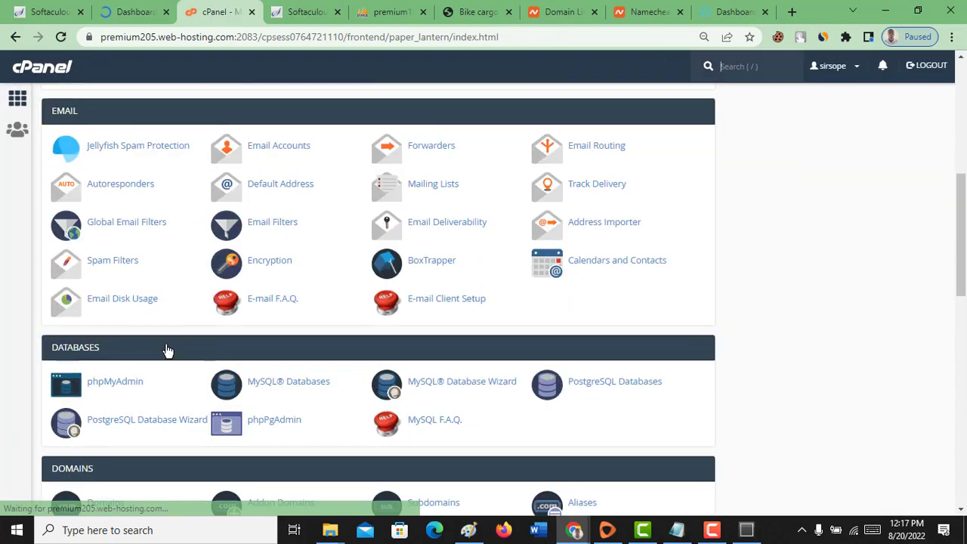
scroll(165, 343, down, 3)
scroll(165, 343, up, 1)
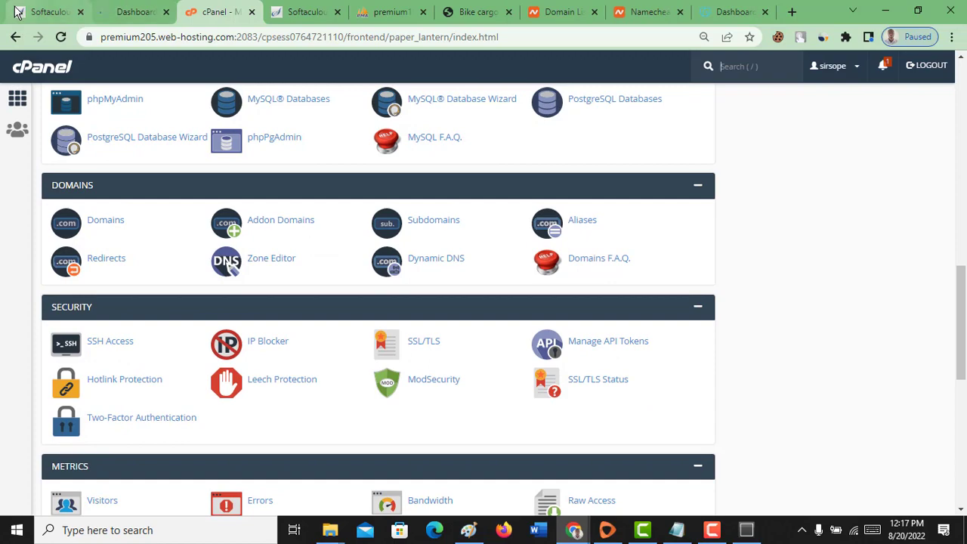
Look for bikecargotrailer.com among the current installations in the Softaculous WordPress overview.
click(46, 11)
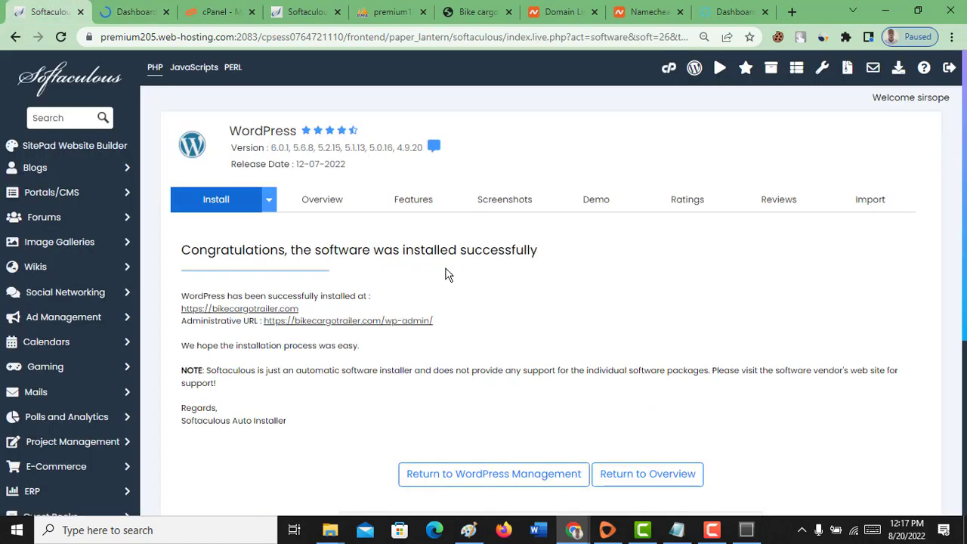
click(321, 199)
scroll(462, 371, down, 5)
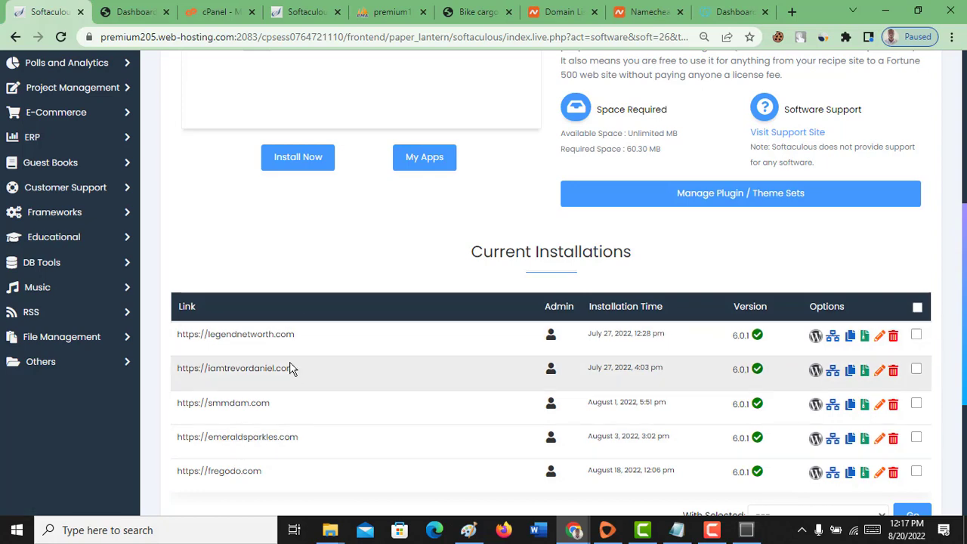
scroll(291, 368, down, 3)
scroll(105, 130, up, 2)
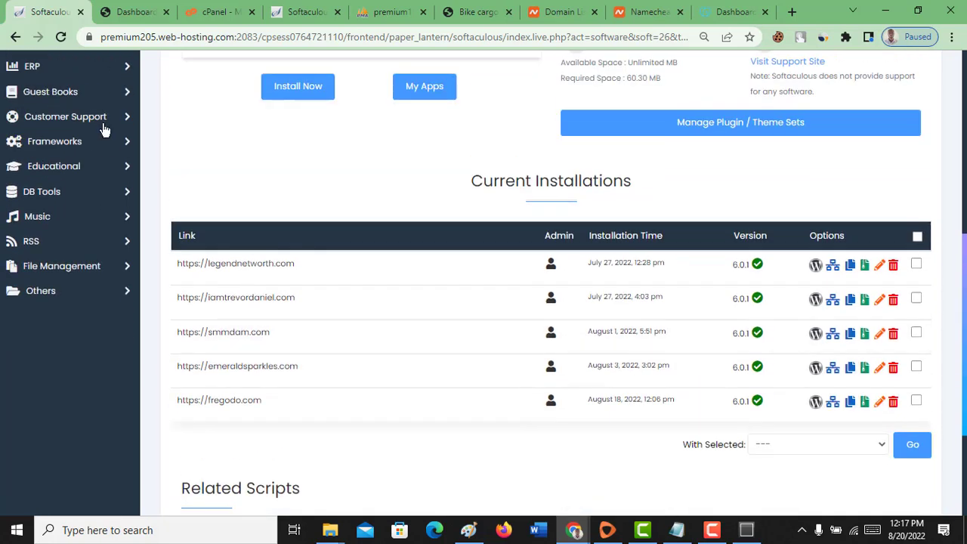
Reload the Softaculous page and reopen the WordPress overview at the bikecargotrailer.com installation.
click(62, 37)
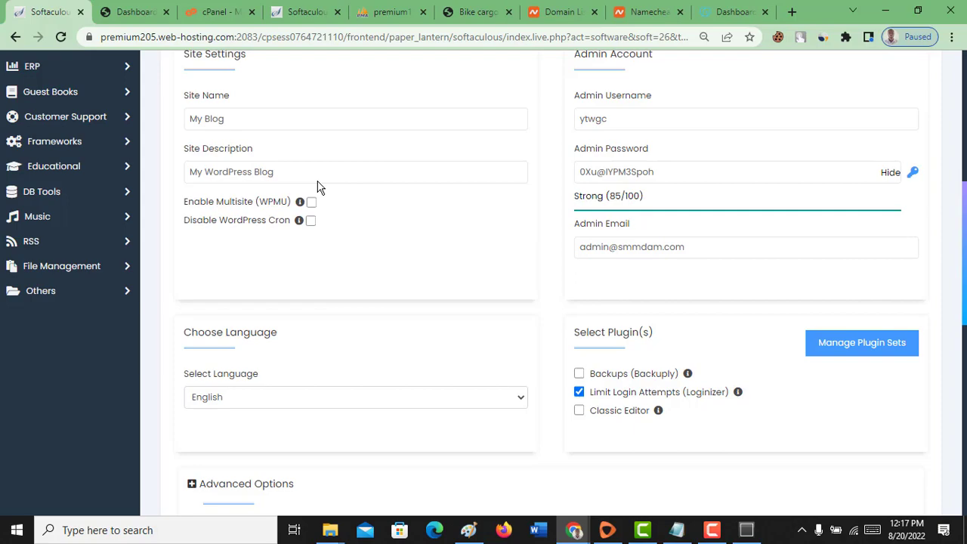
scroll(457, 290, down, 5)
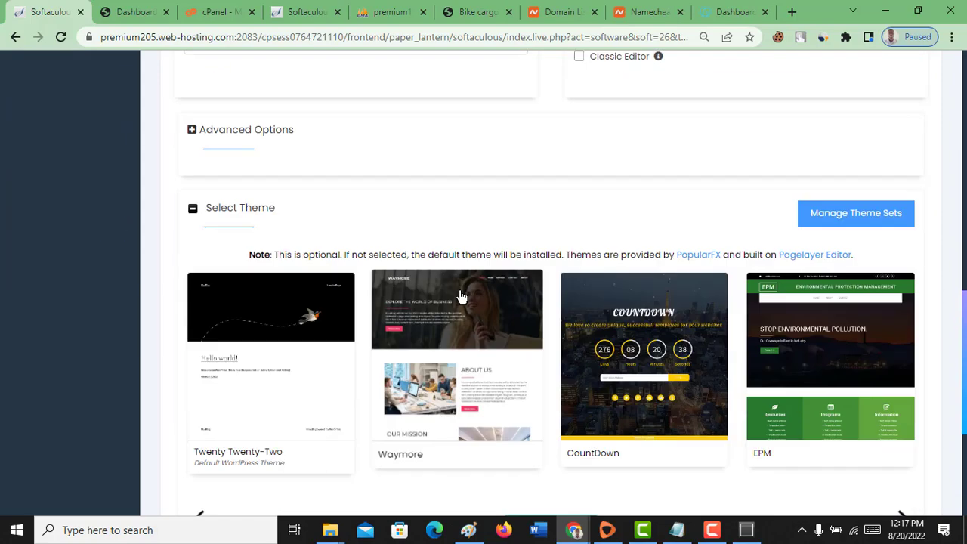
scroll(463, 296, up, 3)
scroll(463, 296, up, 2)
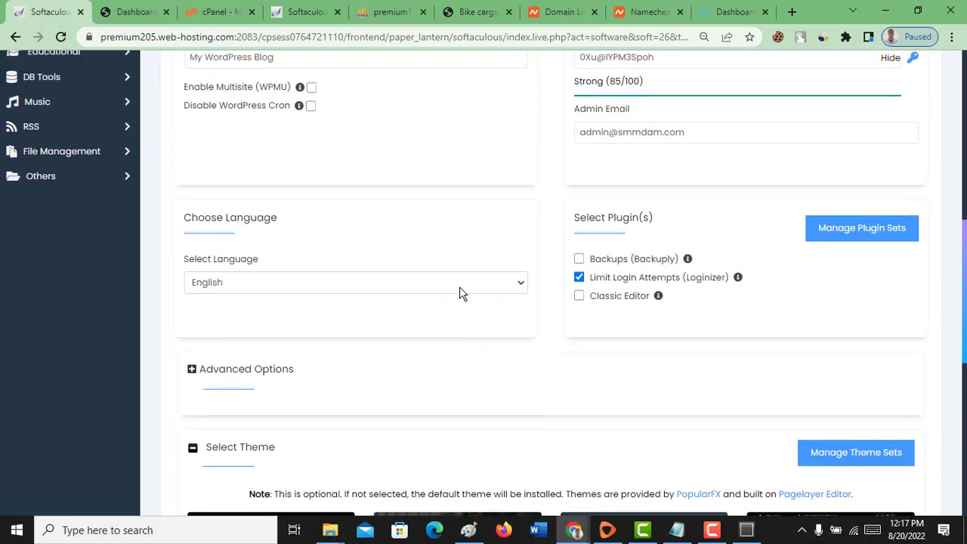
scroll(464, 291, up, 6)
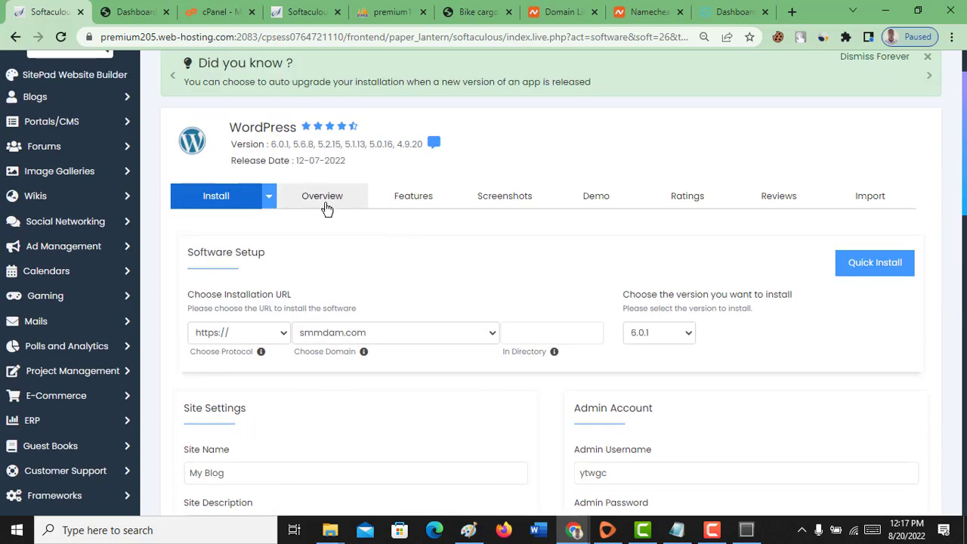
click(324, 201)
scroll(466, 300, down, 5)
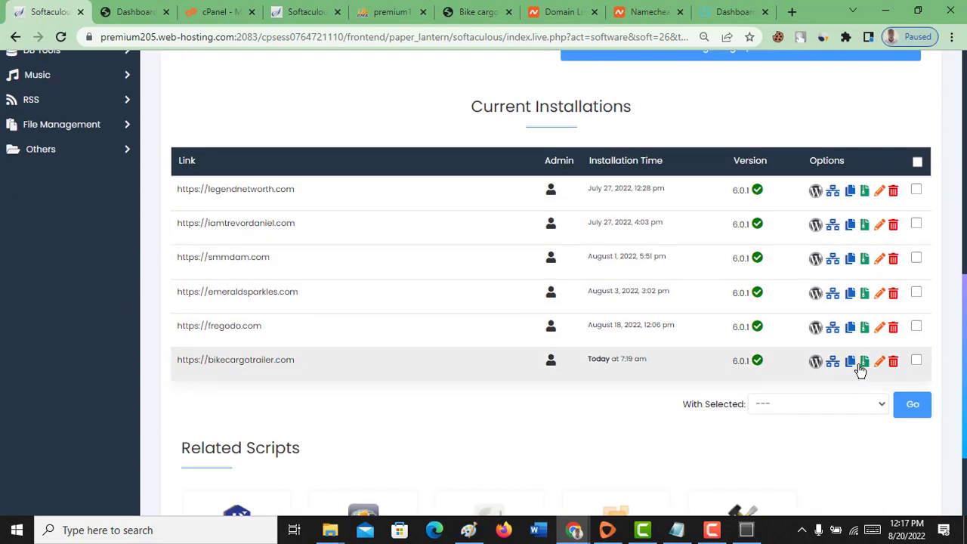
Open the edit details of the bikecargotrailer.com installation and highlight wp694 in its database name.
click(875, 363)
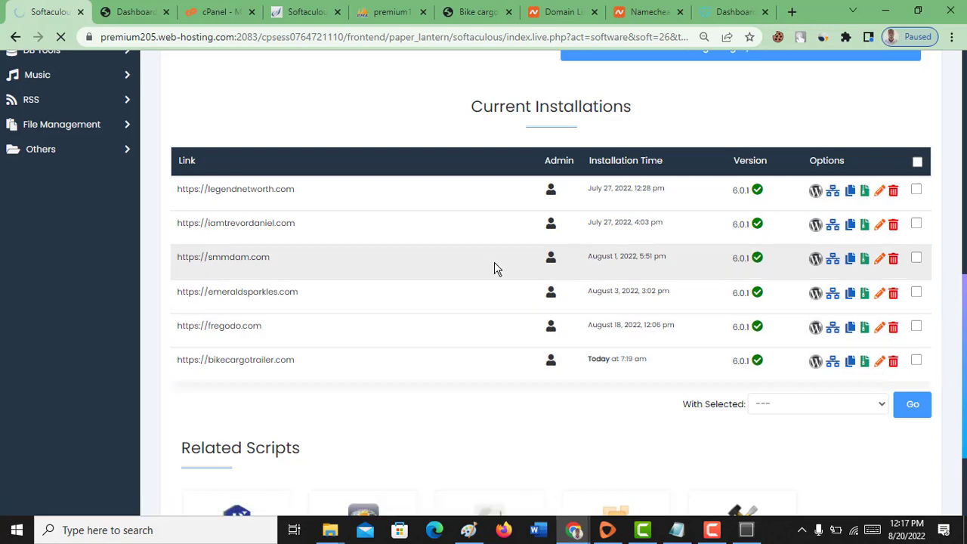
scroll(495, 268, down, 3)
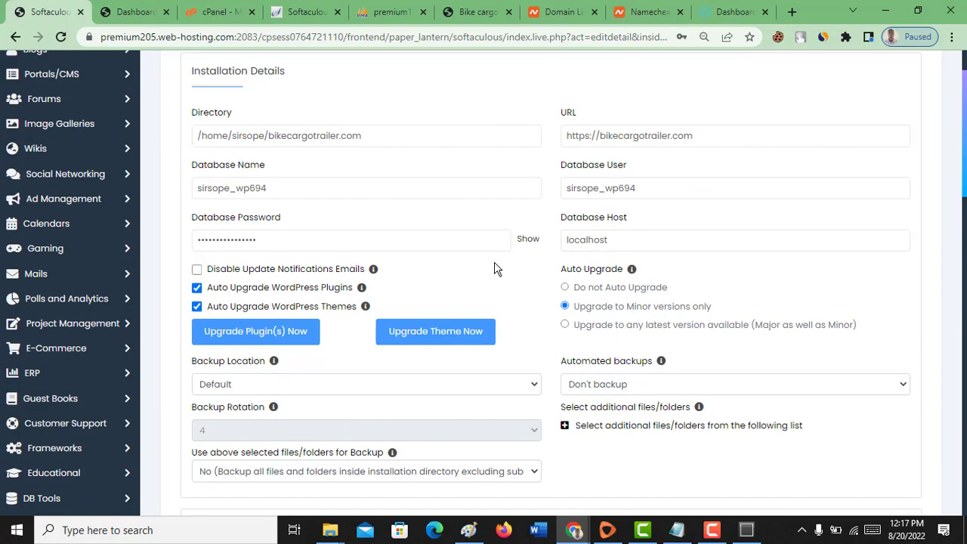
click(238, 93)
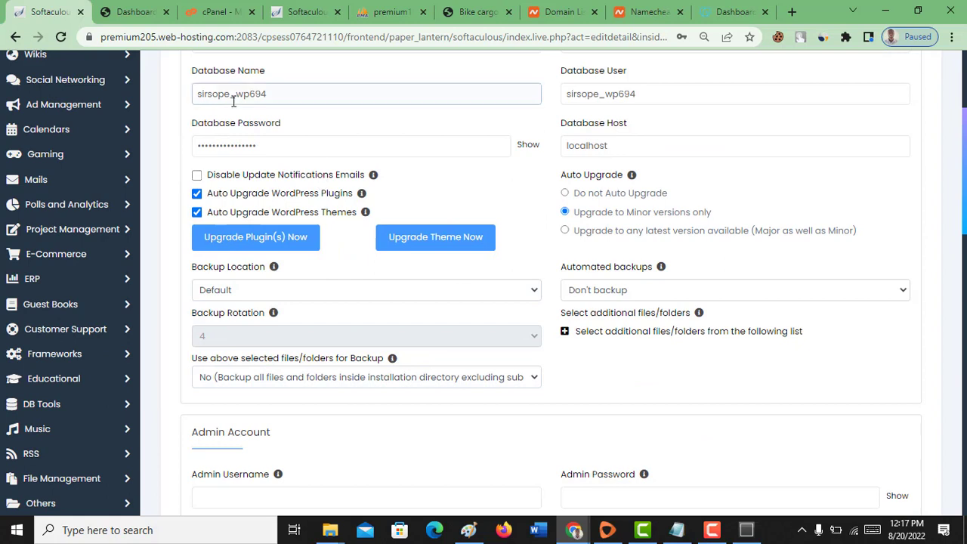
drag(239, 93, 268, 96)
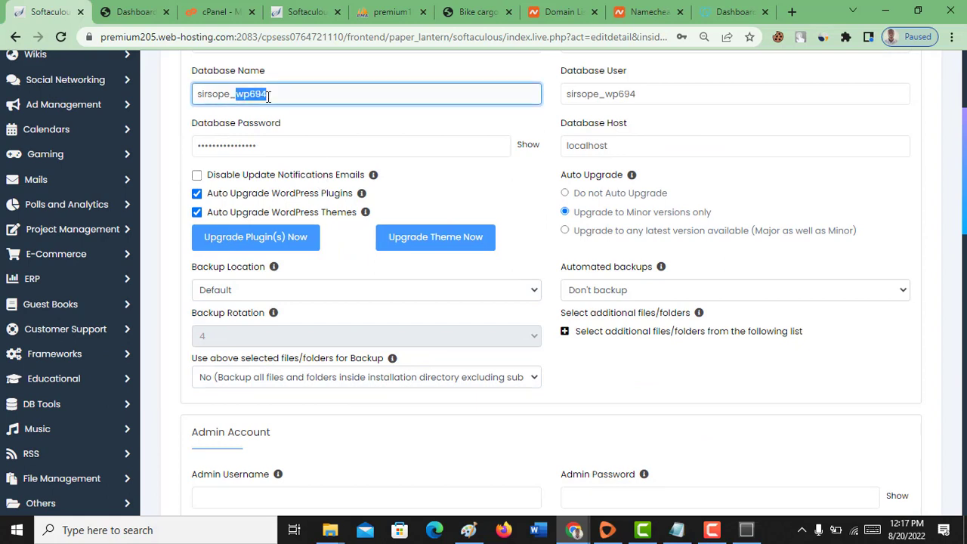
Find phpMyAdmin on the cPanel home page and open it in a new browser tab.
click(204, 12)
scroll(151, 339, down, 3)
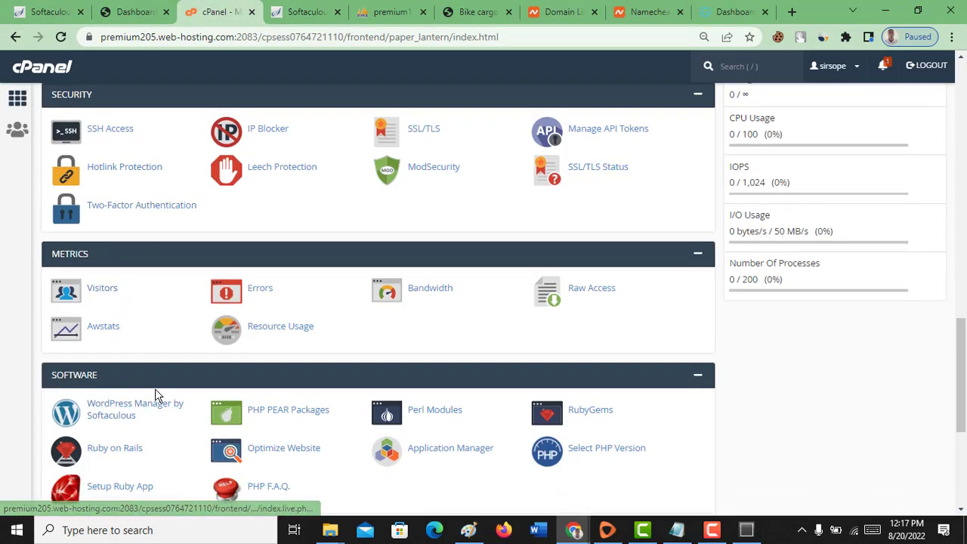
scroll(154, 392, up, 2)
scroll(163, 377, up, 3)
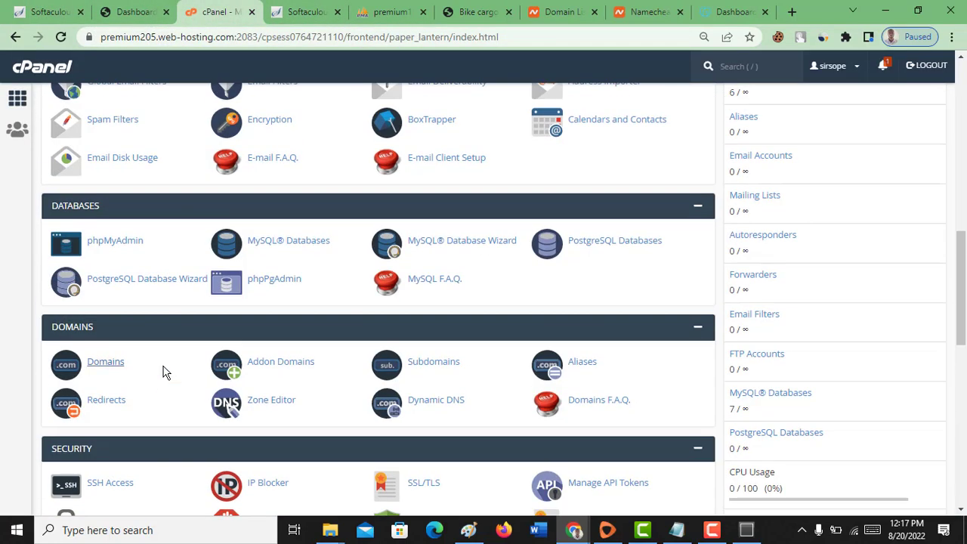
scroll(164, 372, up, 2)
scroll(165, 371, down, 4)
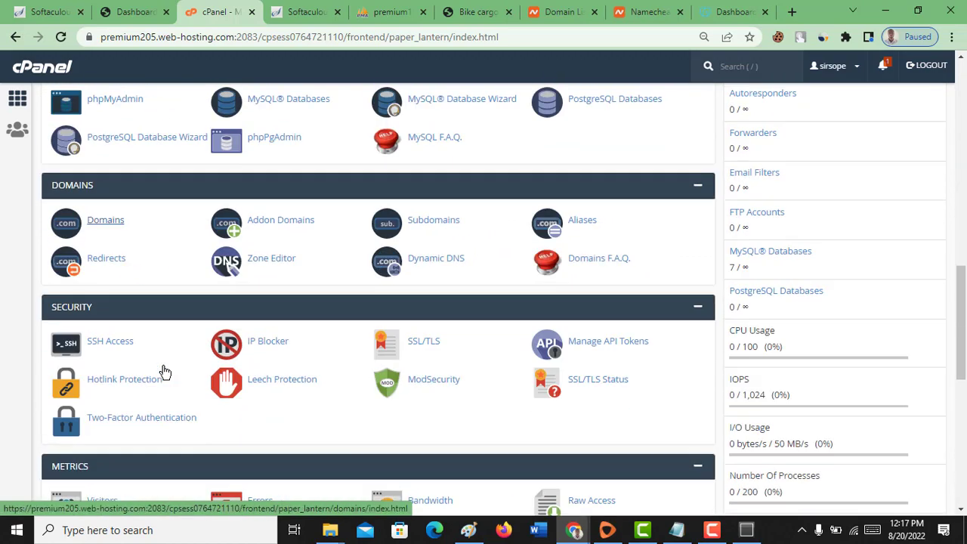
scroll(165, 371, down, 3)
scroll(162, 371, down, 4)
scroll(166, 367, up, 9)
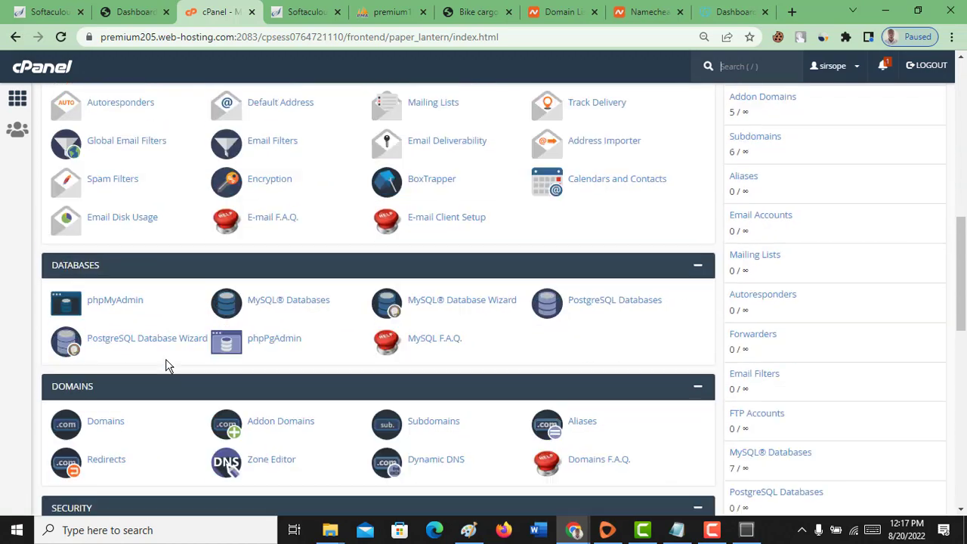
scroll(166, 366, up, 3)
scroll(114, 392, down, 2)
right_click(114, 381)
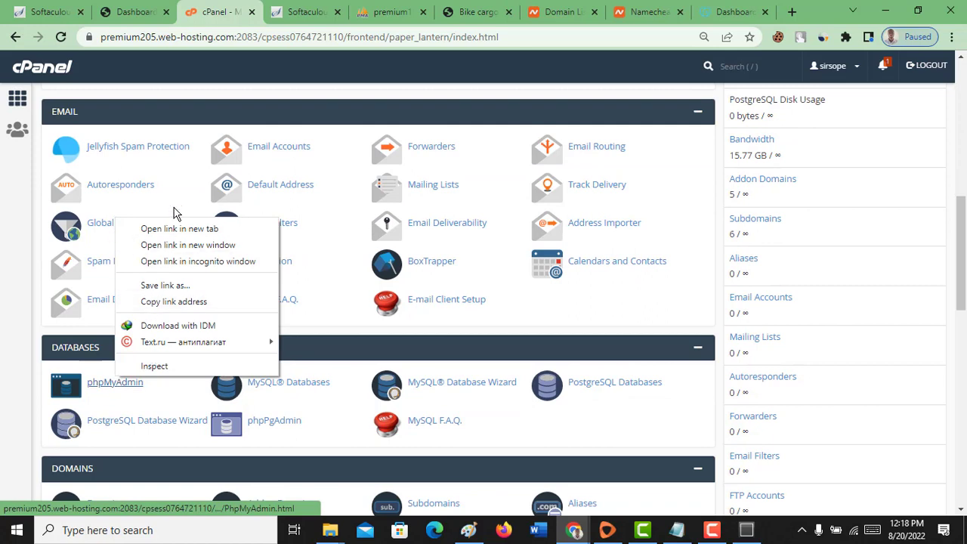
click(173, 228)
click(250, 14)
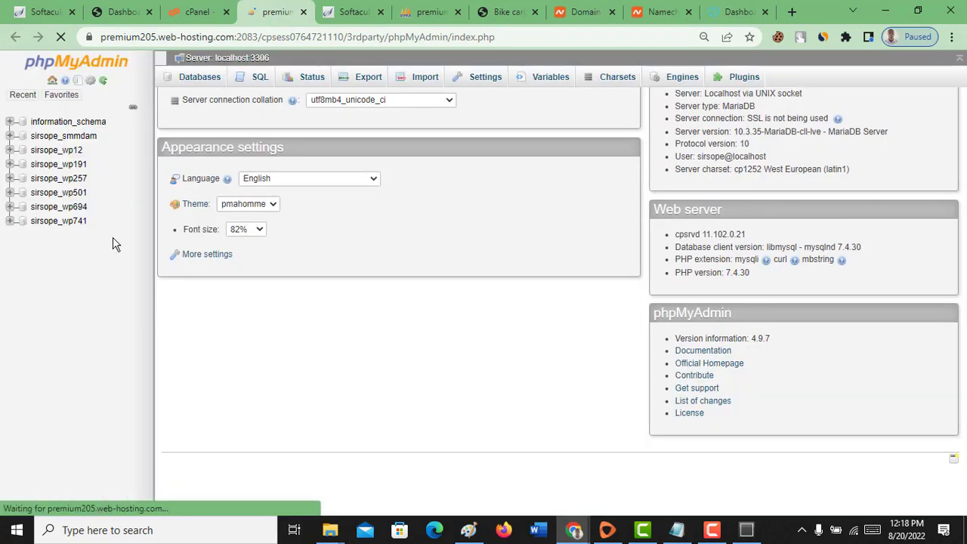
Open the sirsope_wp694 database, check its name against the Softaculous installation details, and drop all of its tables.
click(79, 214)
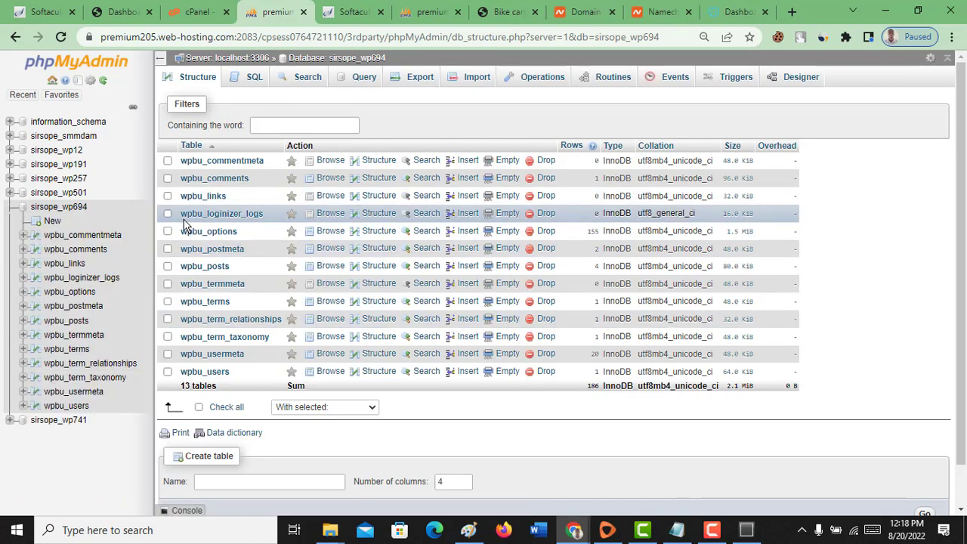
click(11, 6)
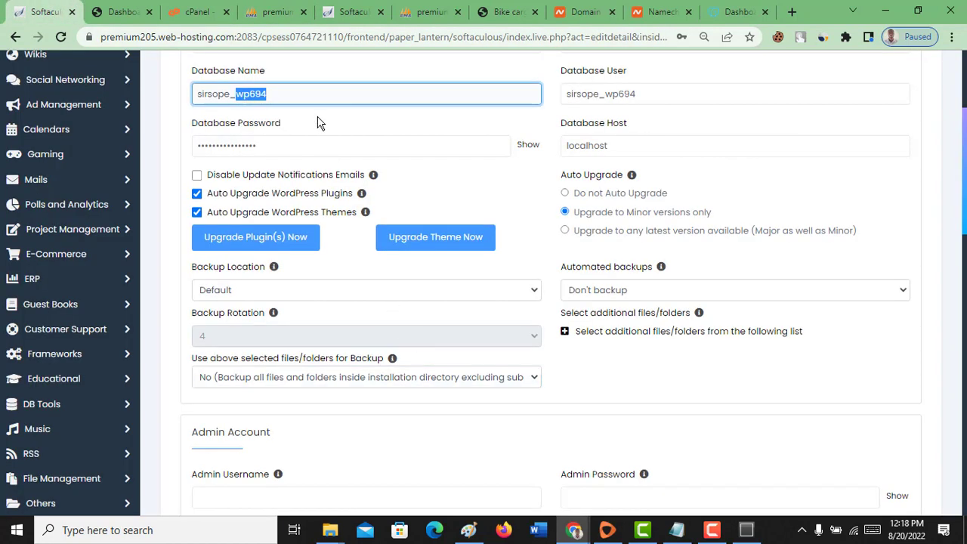
click(272, 11)
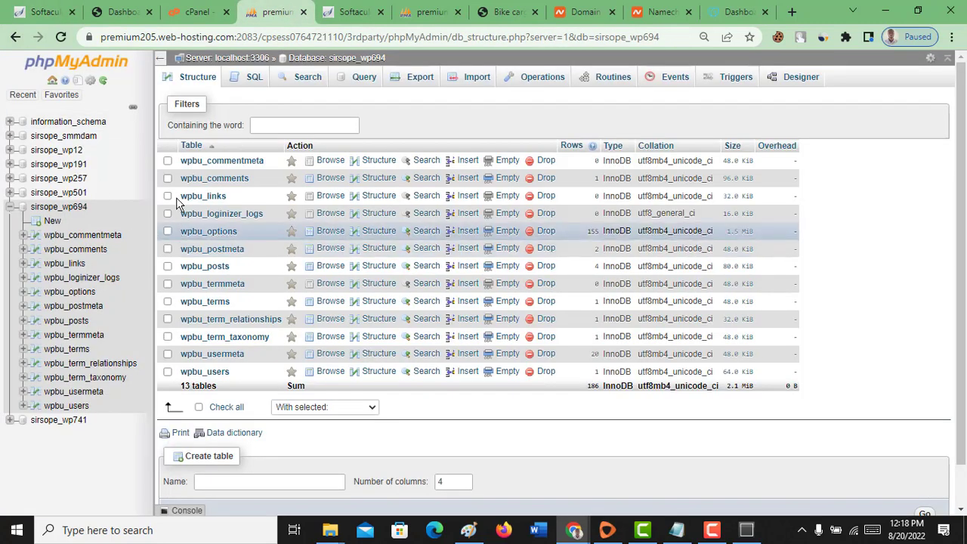
click(198, 407)
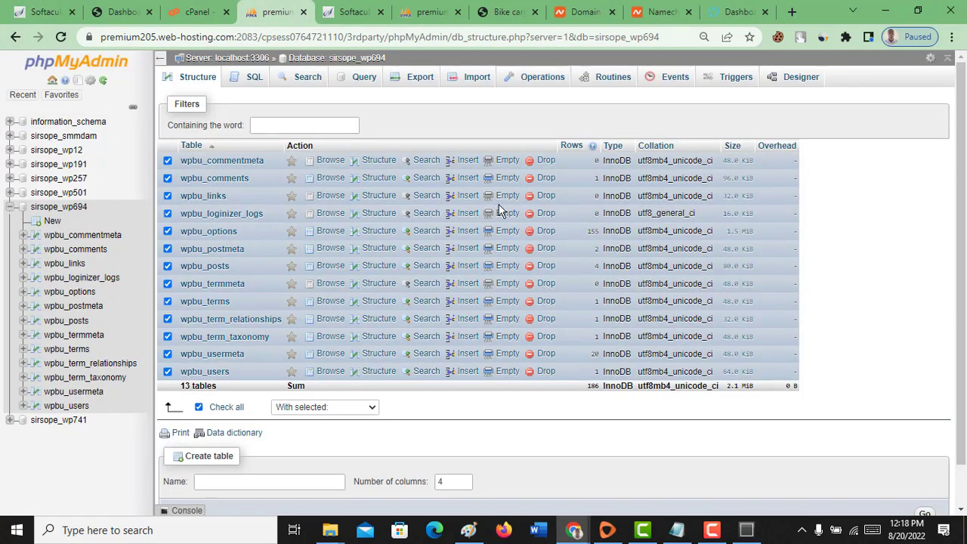
click(334, 407)
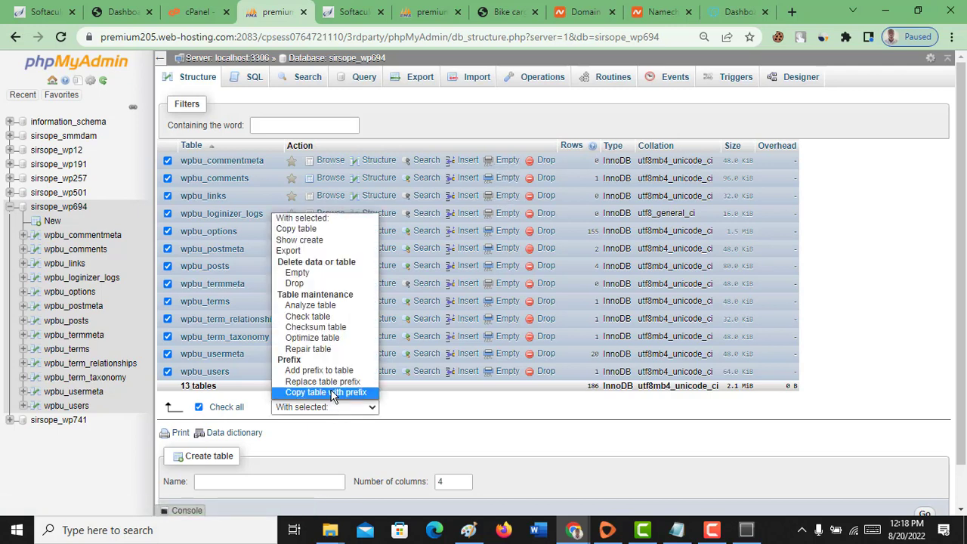
click(302, 284)
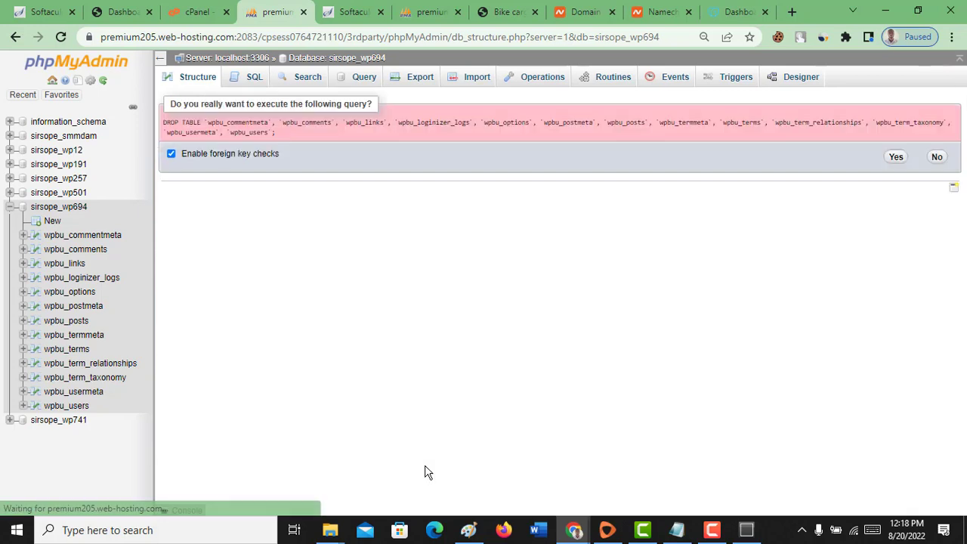
click(895, 158)
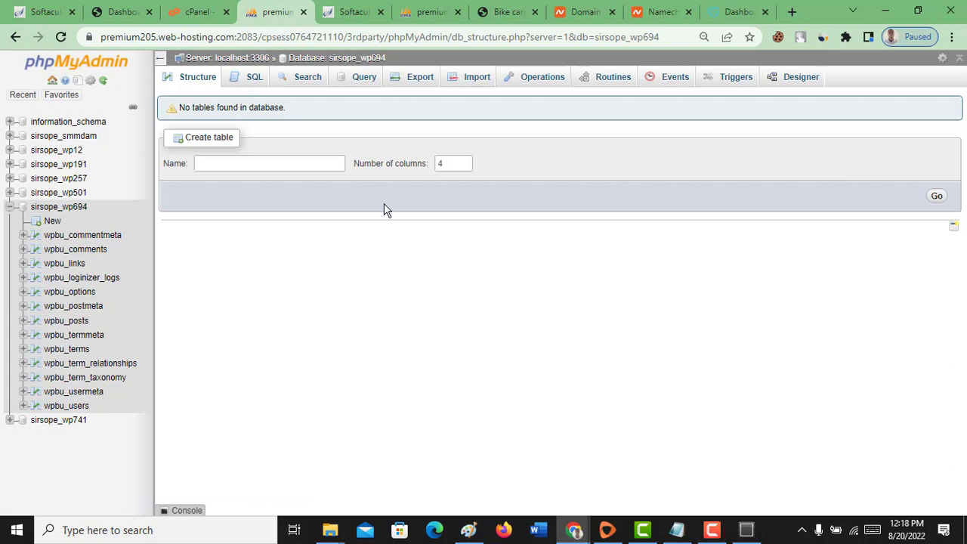
Import the sopeboy_wp373 SQL file from the Downloads folder into the sirsope_wp694 database, keeping the default import options.
click(470, 83)
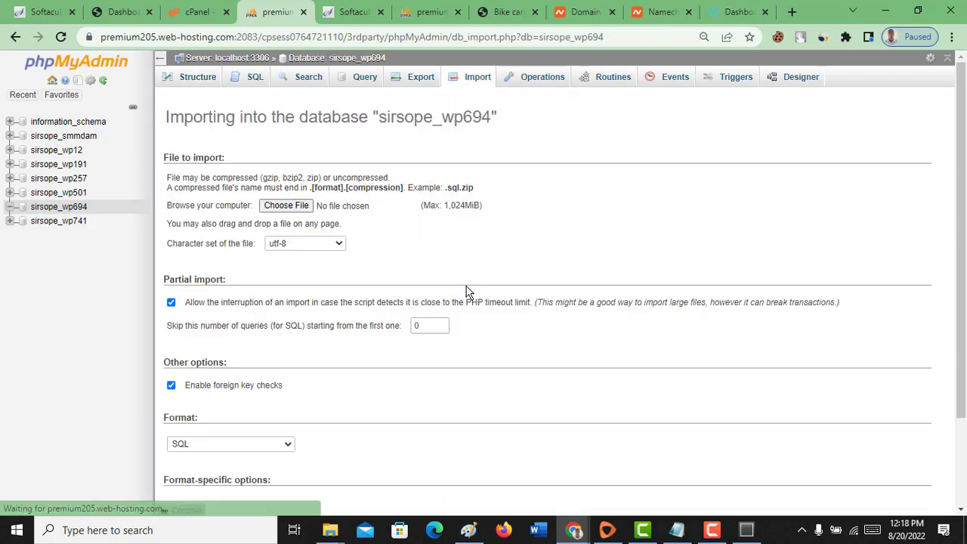
click(291, 207)
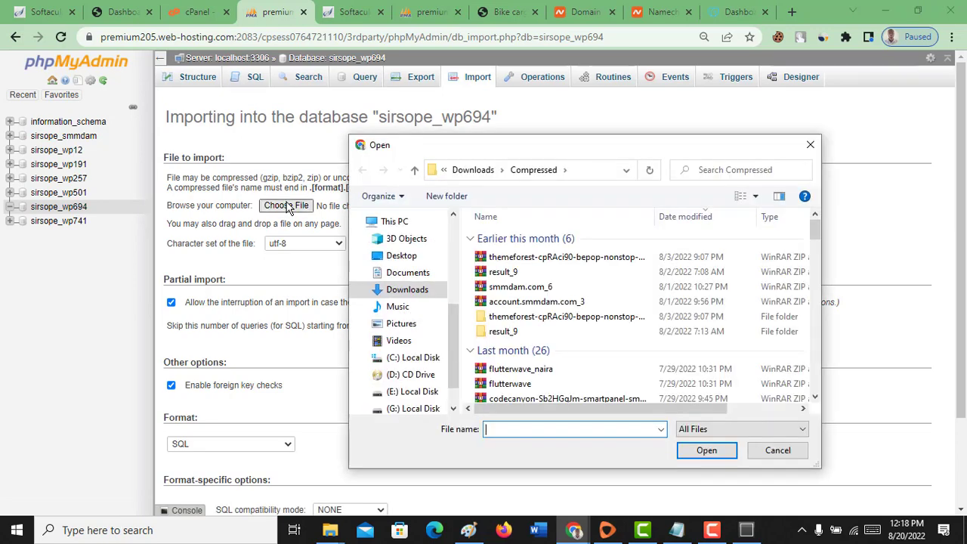
click(416, 290)
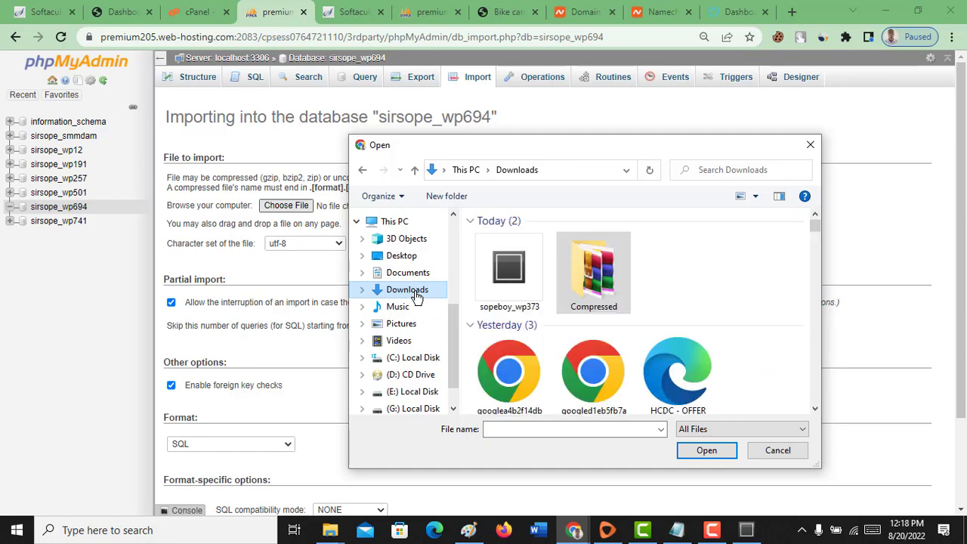
double_click(502, 291)
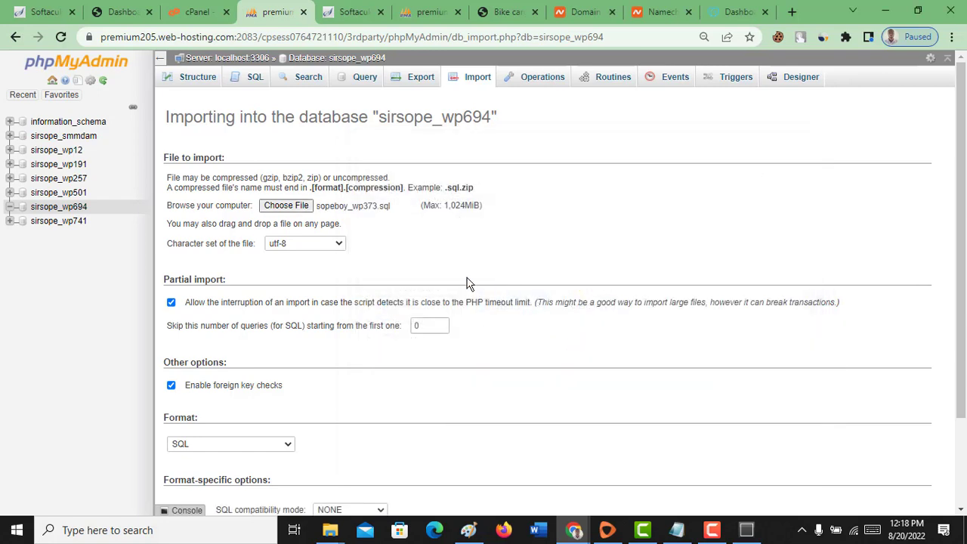
scroll(455, 248, down, 2)
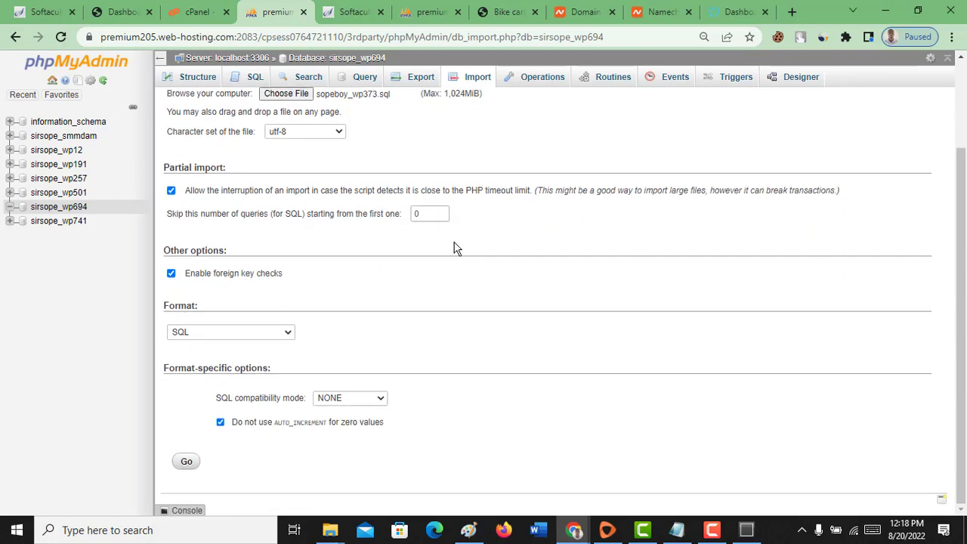
click(189, 462)
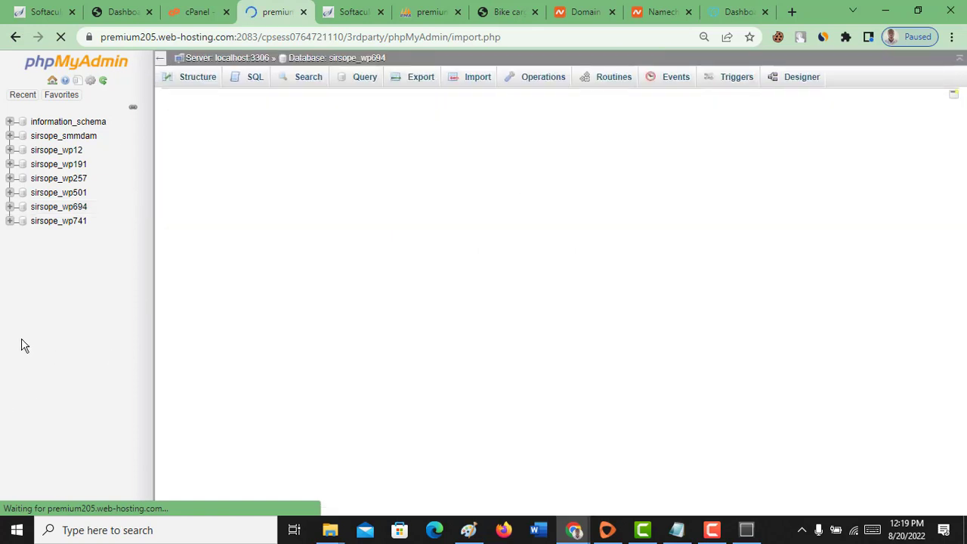
Reload the bikecargotrailer.com WordPress admin page and proceed past the certificate warning to the login form.
click(118, 10)
right_click(121, 11)
click(174, 87)
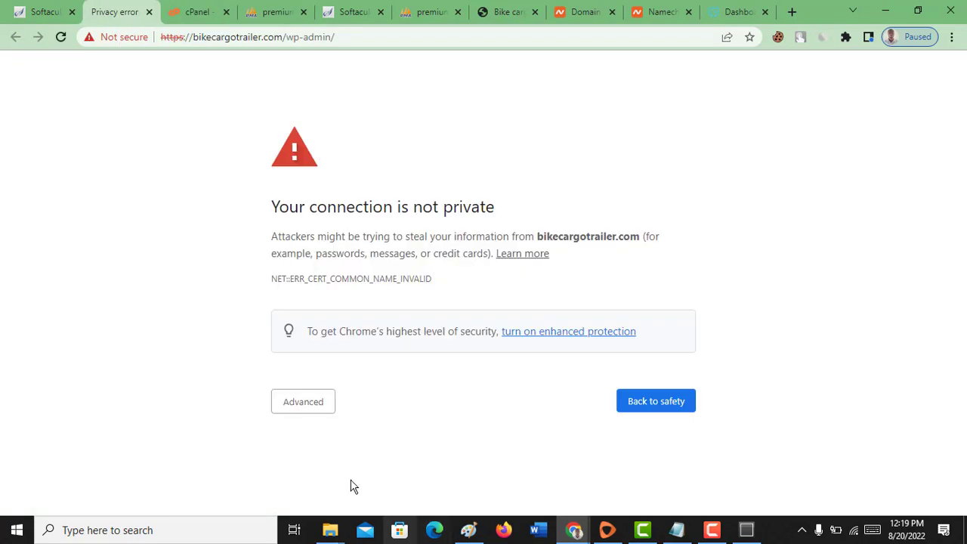
click(305, 412)
click(317, 471)
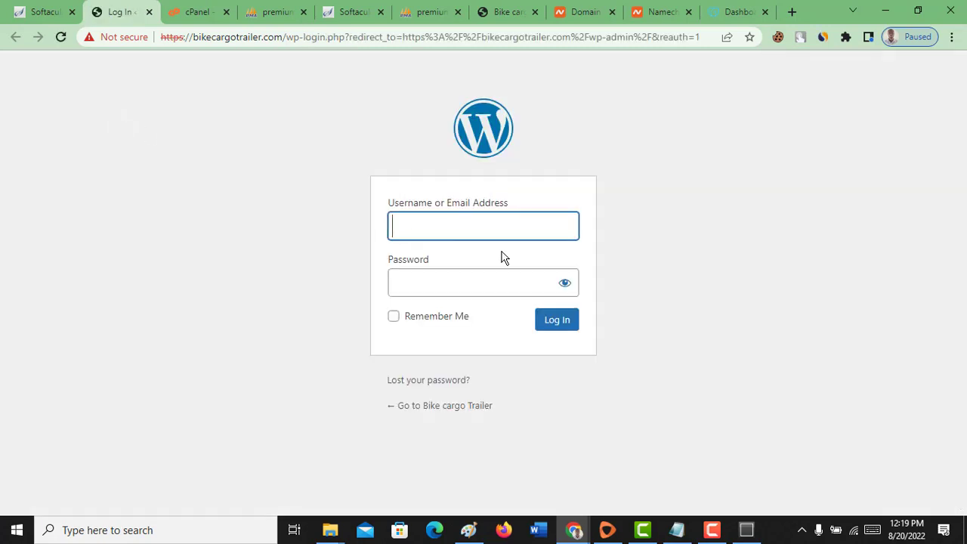
Look up the admin's login name in the wpbu_users table of the sirsope_wp694 database.
click(497, 234)
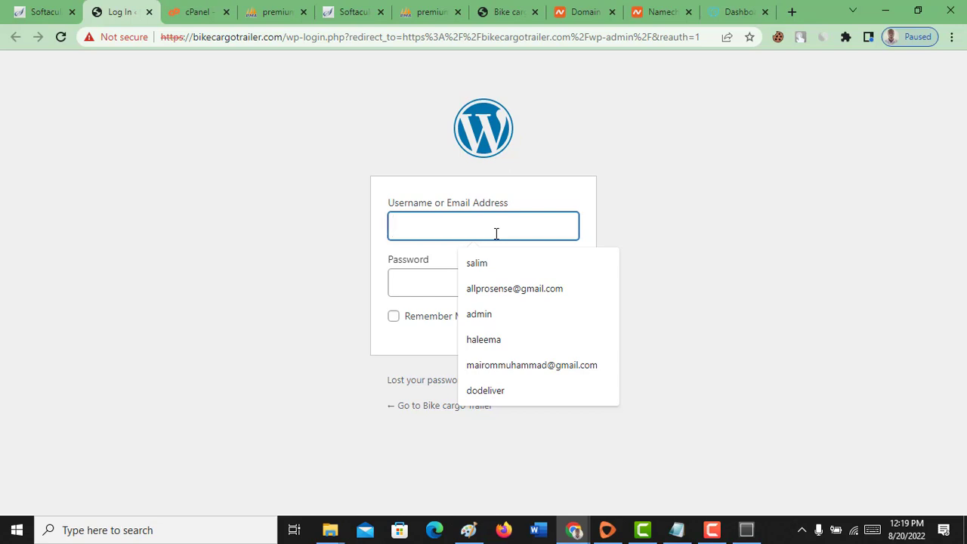
click(278, 13)
click(58, 420)
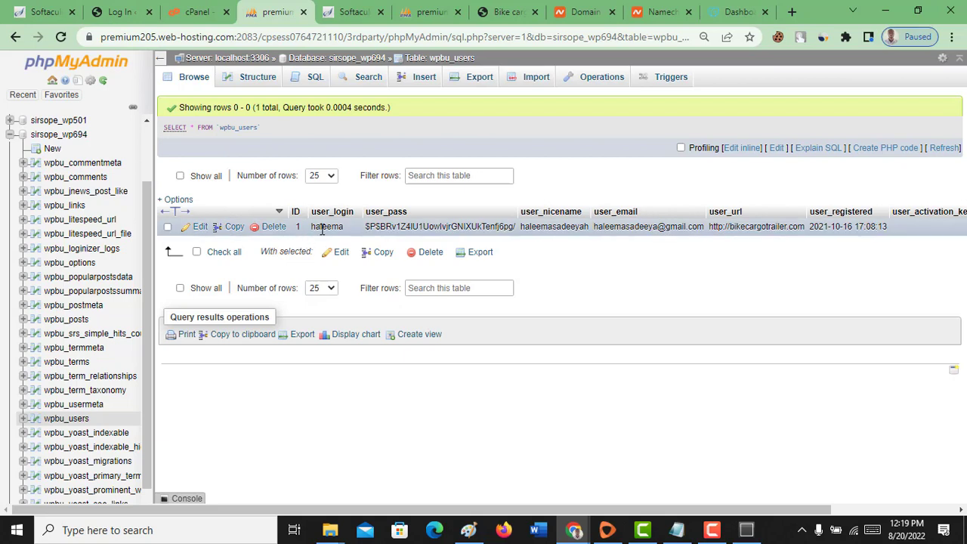
Fill in the admin's username on the bikecargotrailer.com login form and activate the password field.
click(121, 11)
click(444, 219)
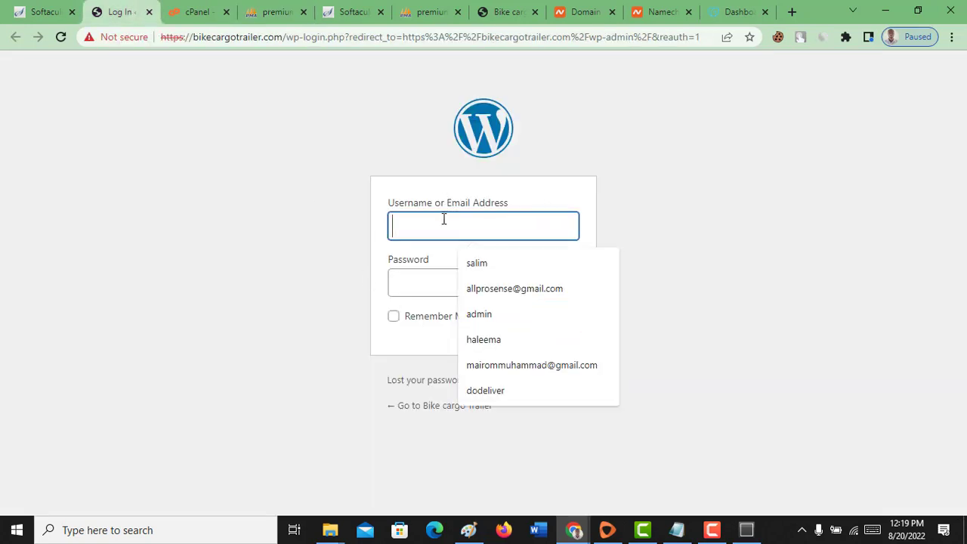
click(505, 341)
click(494, 273)
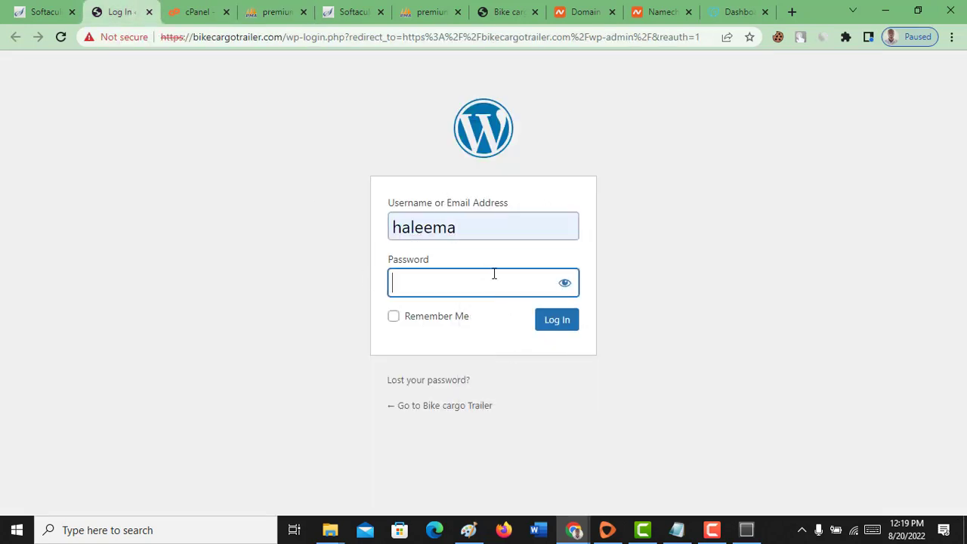
Open the saved passwords in the Chrome autofill settings and search them for "bike".
click(951, 37)
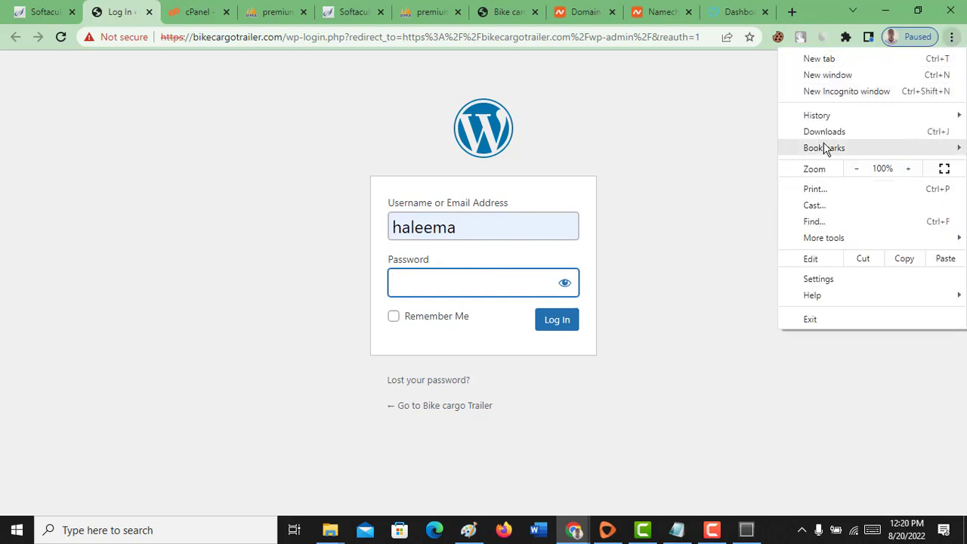
mouse_move(816, 122)
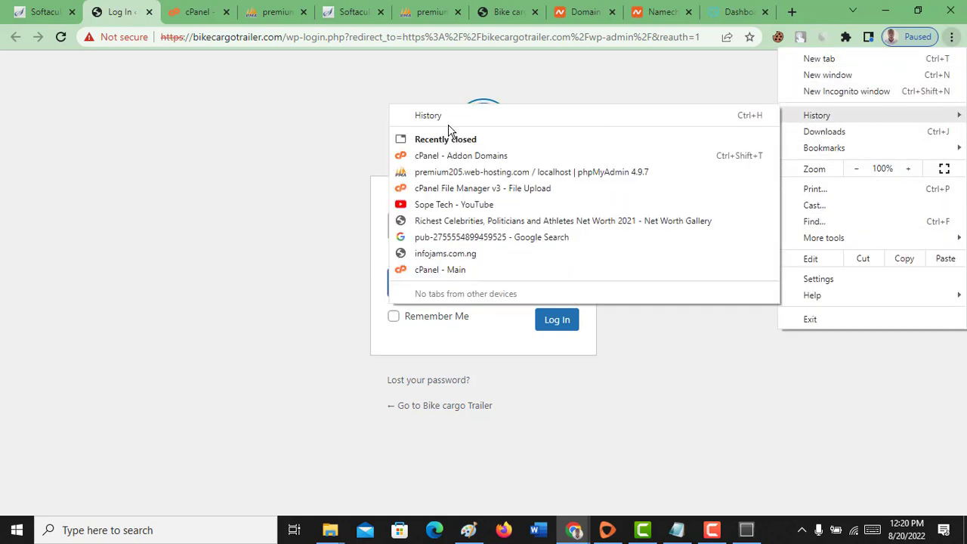
click(817, 279)
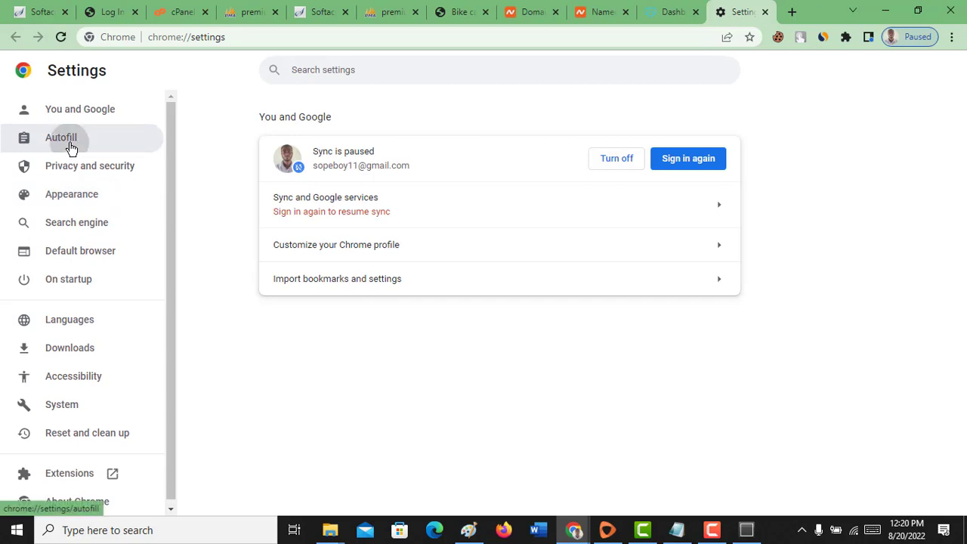
click(69, 147)
click(379, 170)
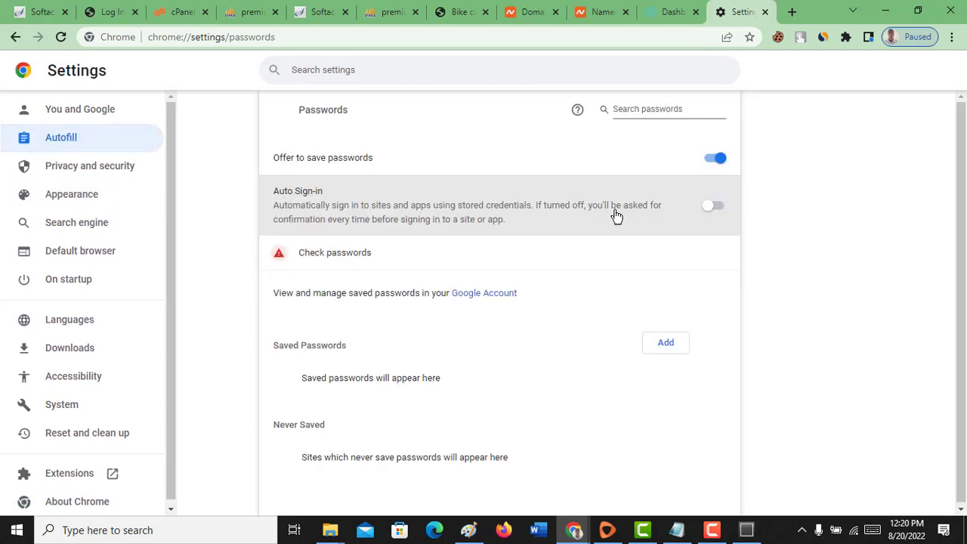
click(651, 111)
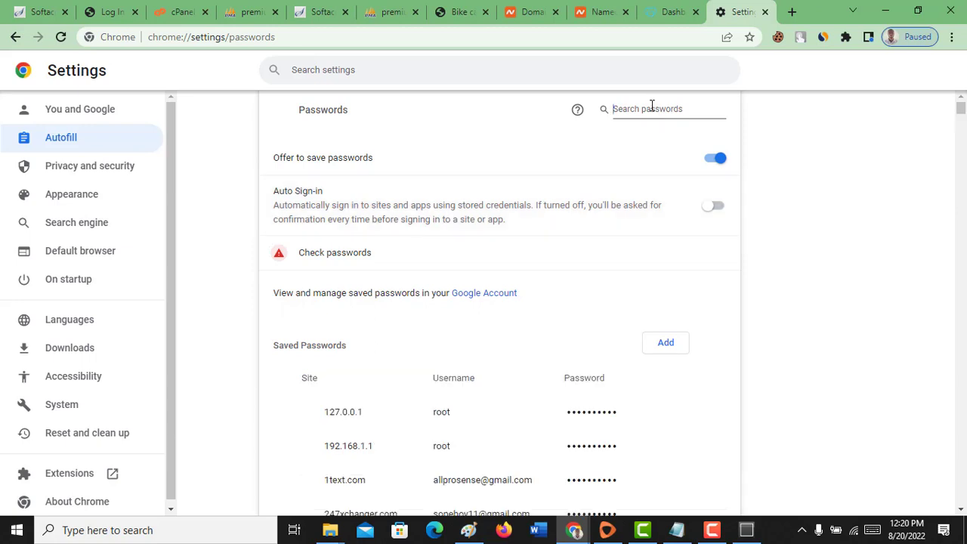
click(652, 110)
text(bikec)
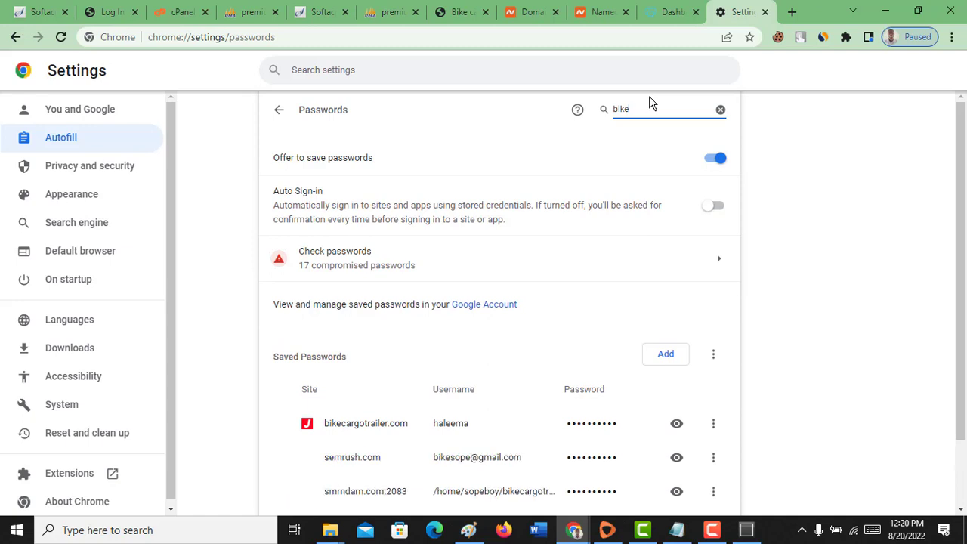
Reveal the saved bikecargotrailer.com password by entering the Windows account password, and select it for copying.
click(677, 424)
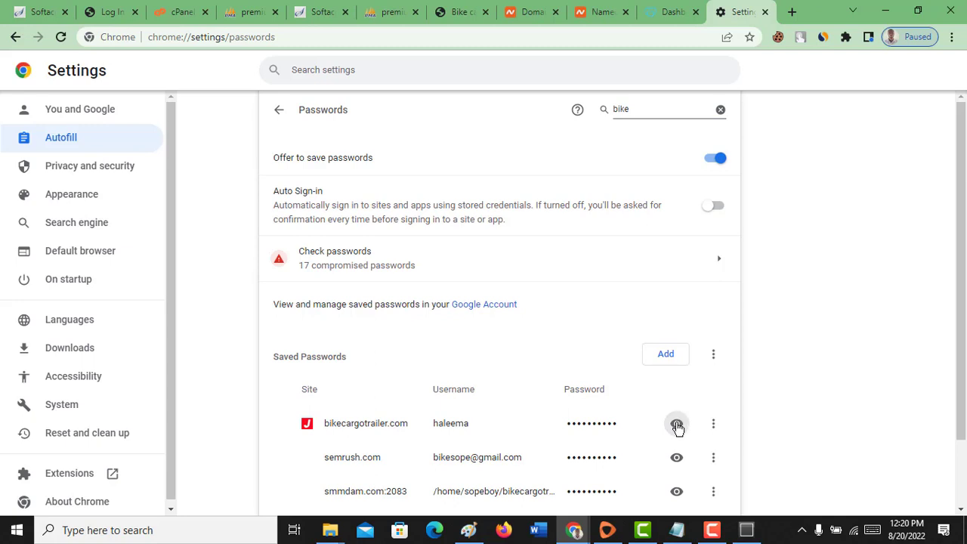
text(•••••)
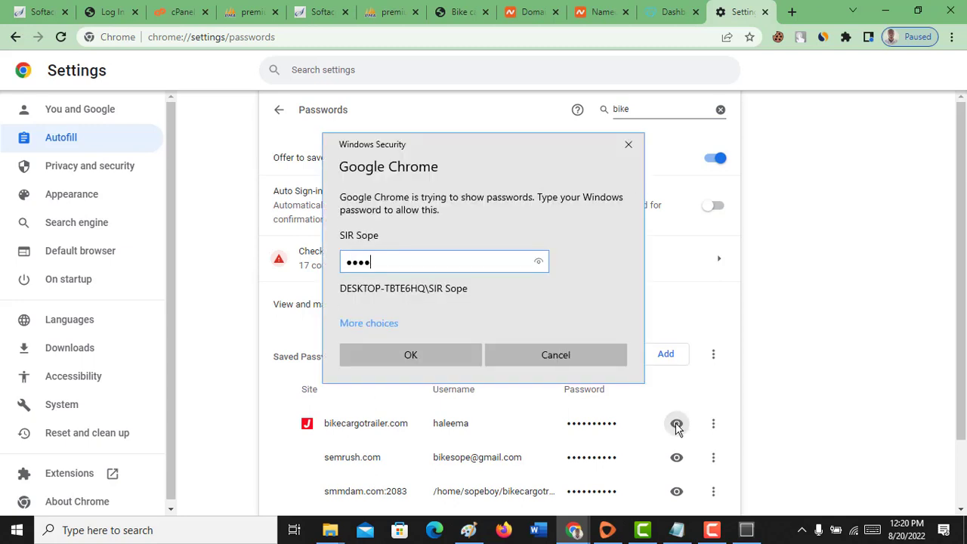
key(Return)
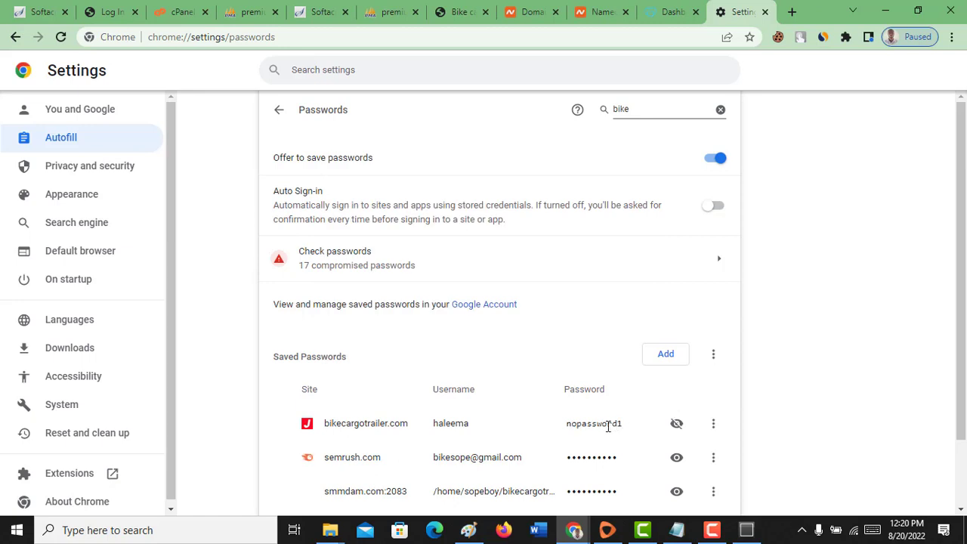
double_click(608, 423)
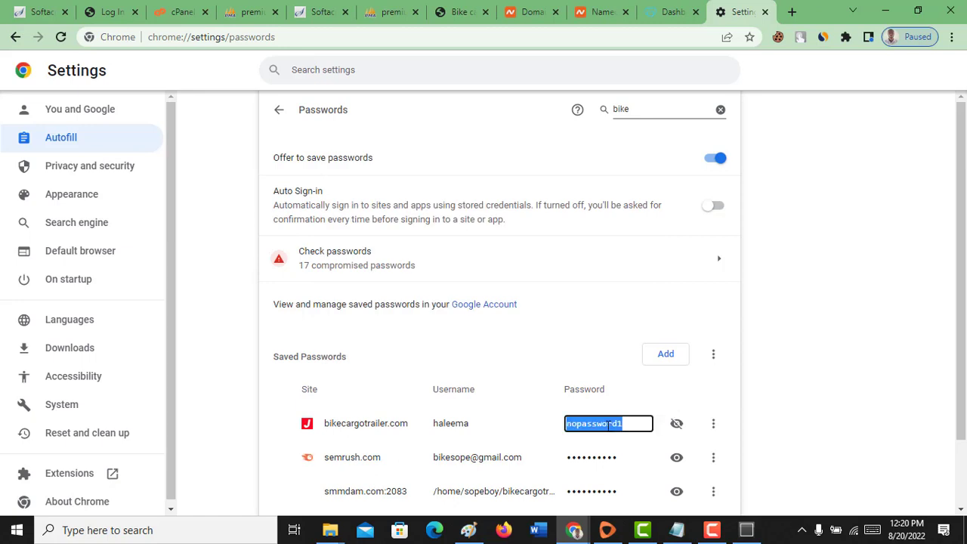
Log in to bikecargotrailer.com with the copied account password, proceeding past the certificate warning and confirming the form resubmission.
click(112, 12)
key(ctrl+v)
click(557, 323)
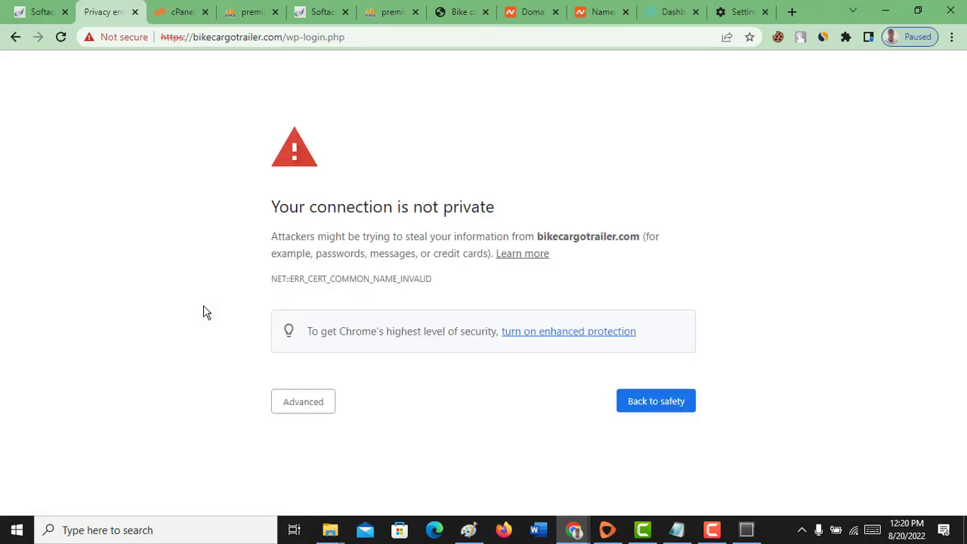
click(326, 405)
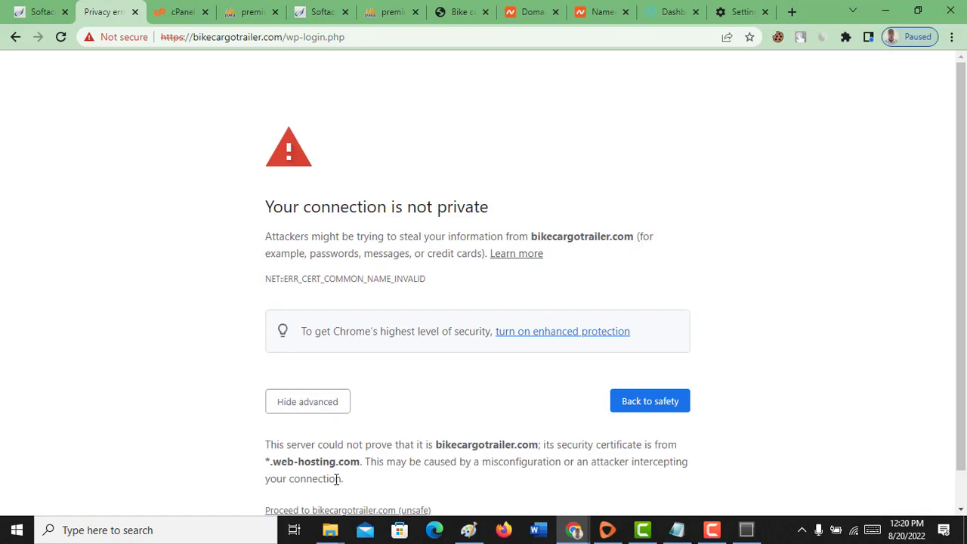
scroll(332, 476, down, 1)
click(325, 472)
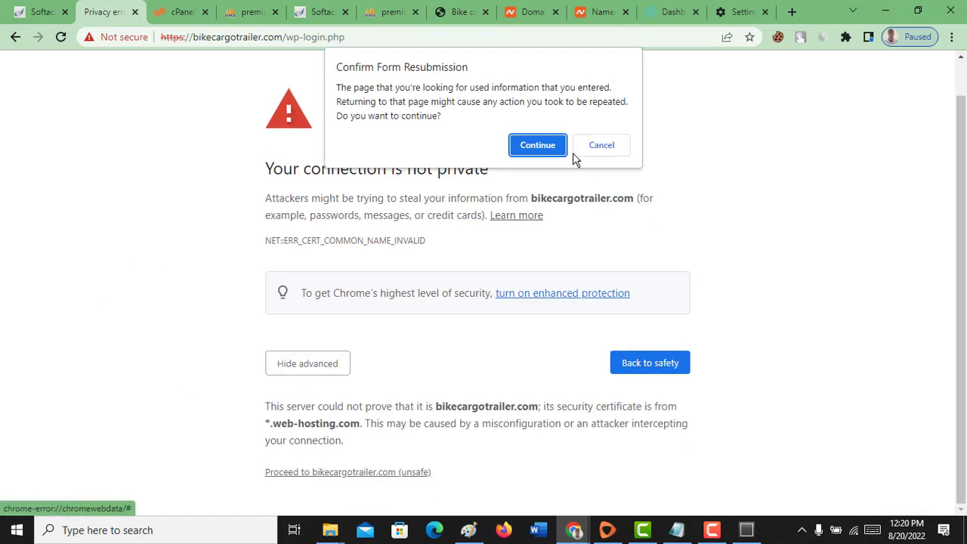
click(538, 145)
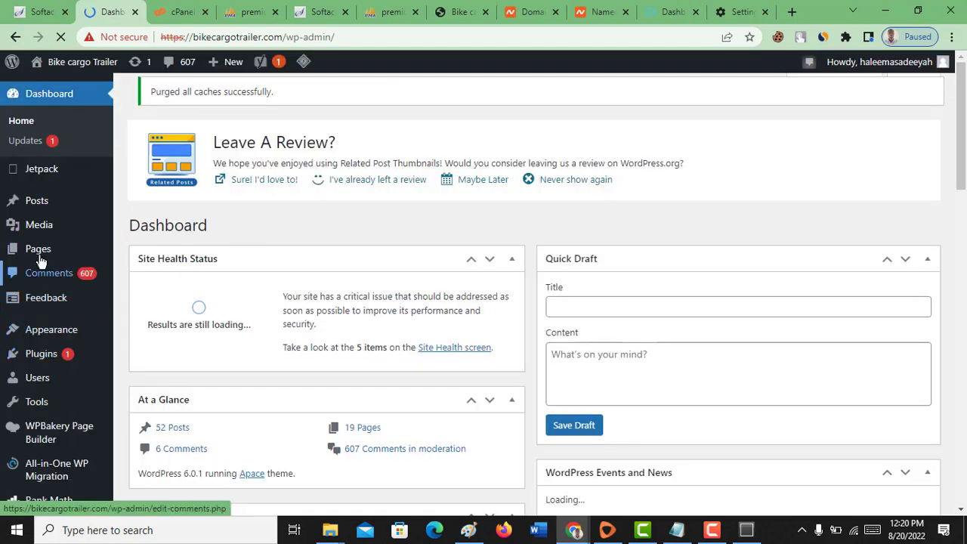
Open the full list of posts in the bikecargotrailer.com WordPress dashboard.
mouse_move(34, 205)
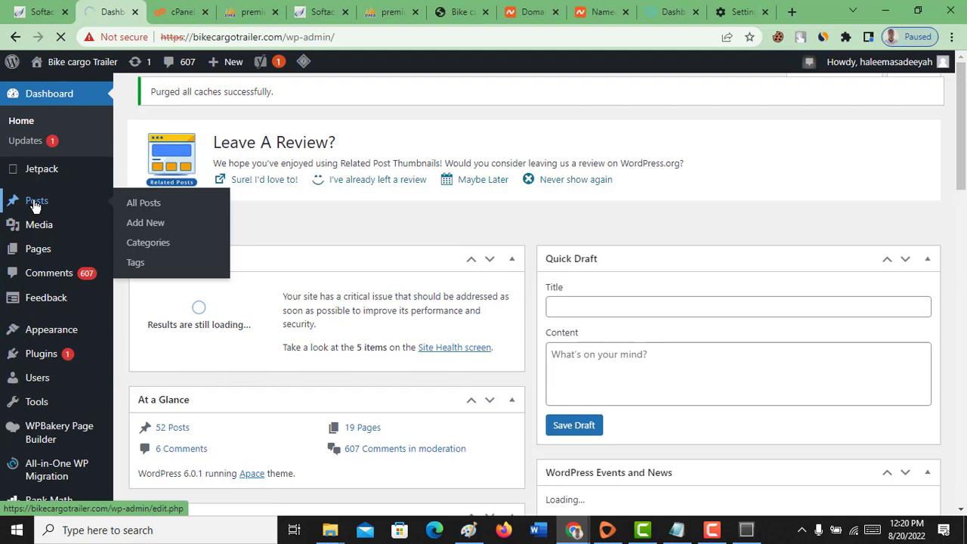
click(35, 205)
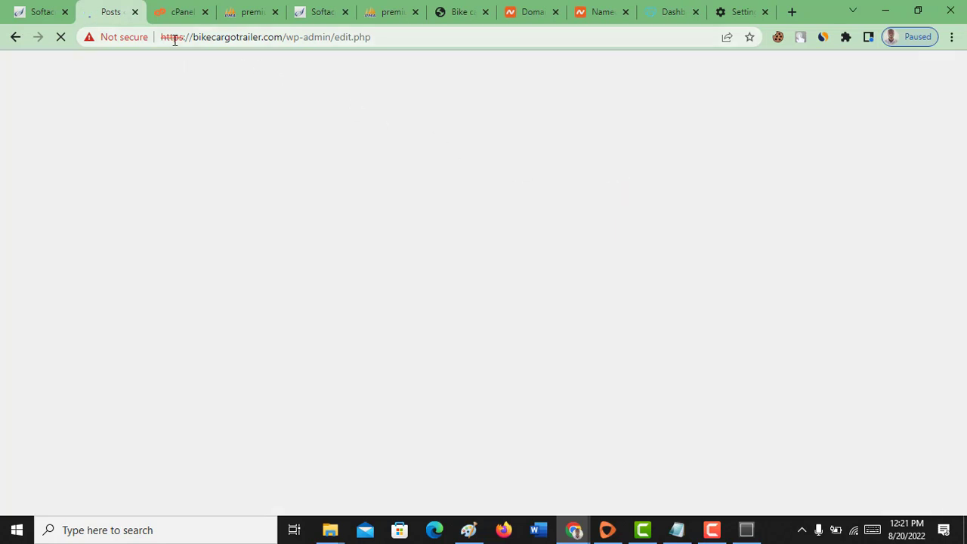
Load the bikecargotrailer.com home page in place of the saved passwords settings page.
click(721, 16)
click(686, 35)
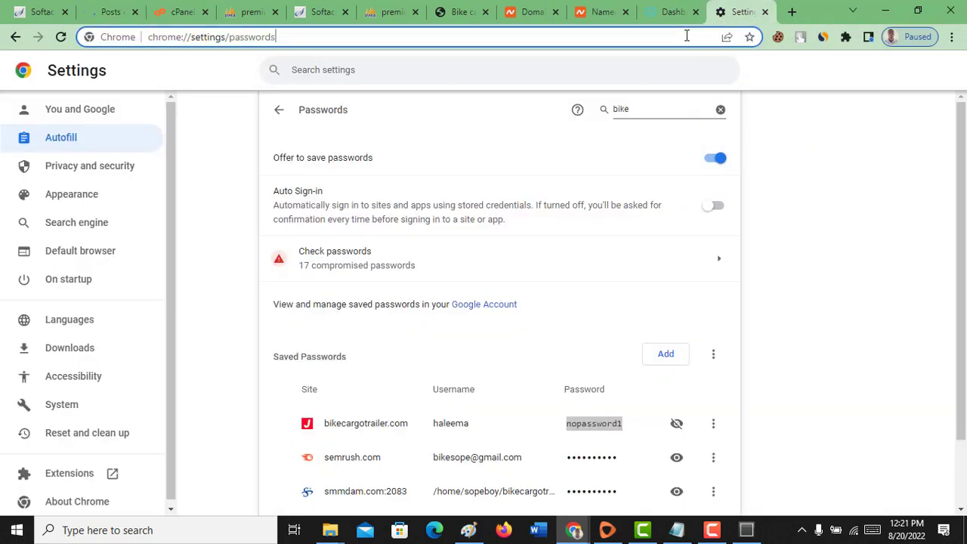
text(bikecargotrailer.com)
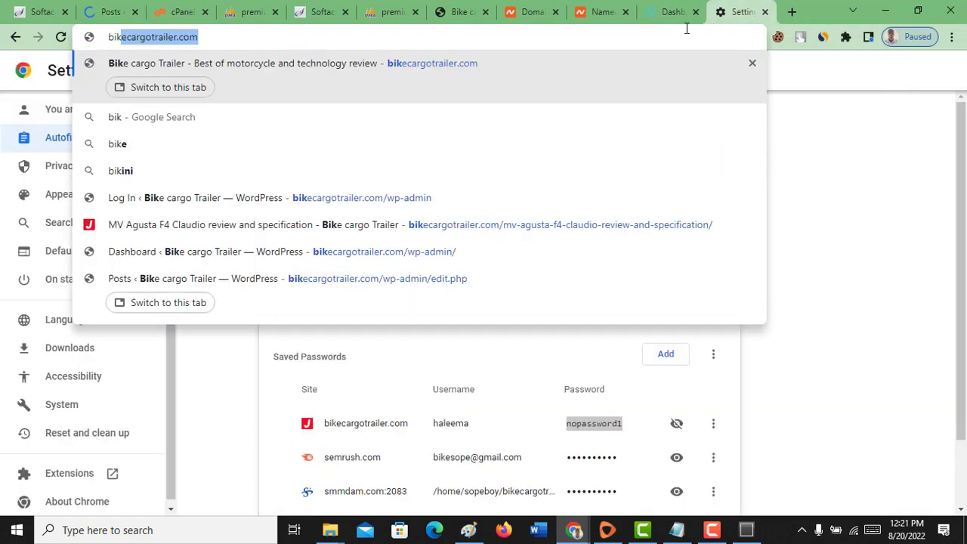
key(Return)
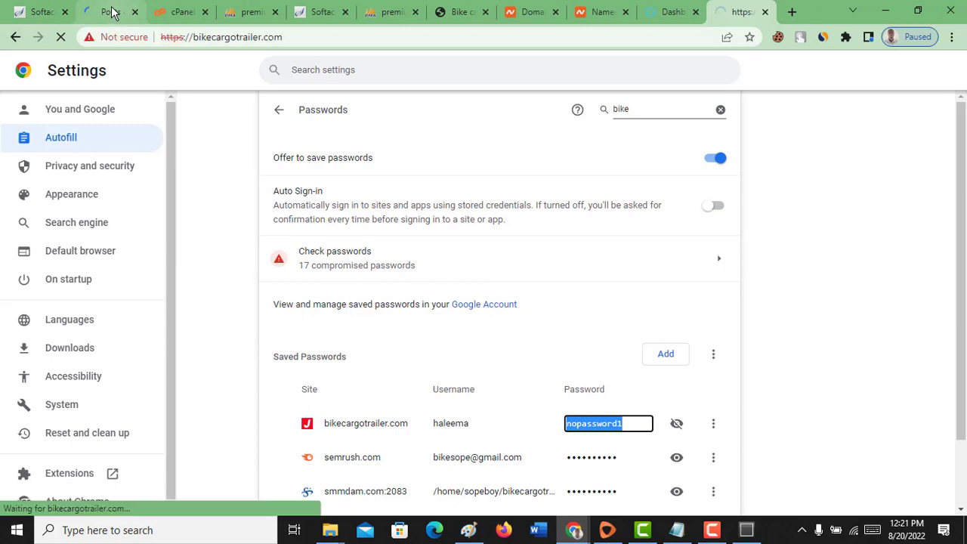
Return to the WordPress posts list and look through the migrated posts' titles, categories and dates.
click(110, 11)
scroll(328, 267, down, 5)
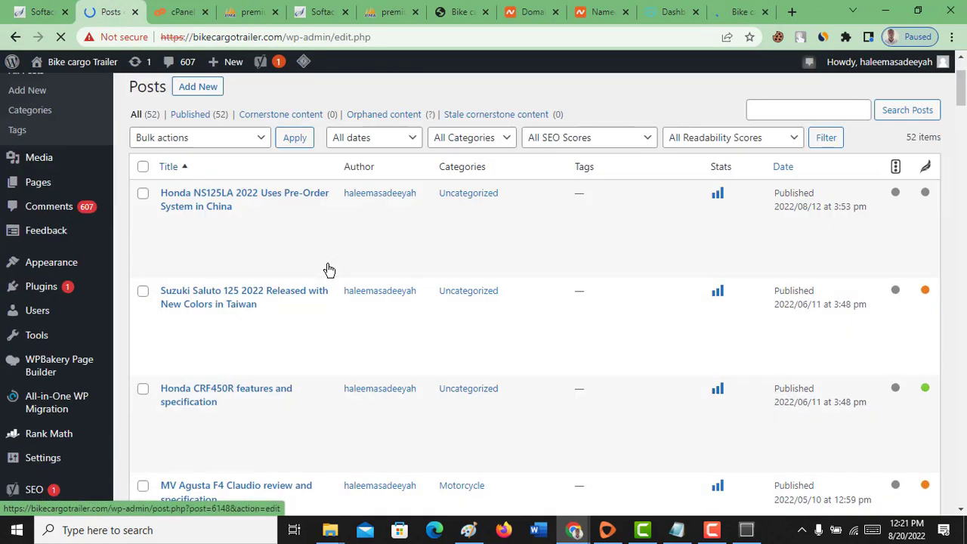
scroll(401, 280, down, 4)
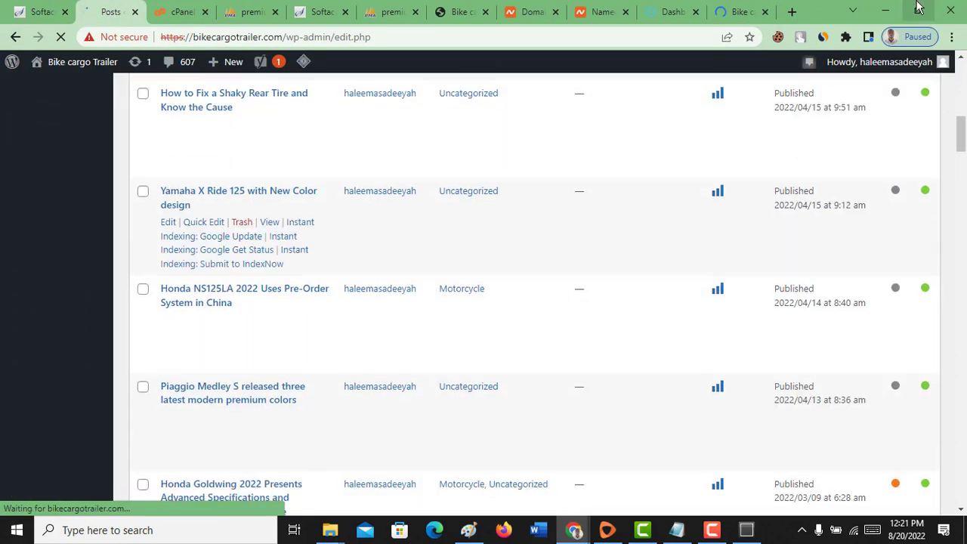
Look through the bikecargotrailer.com home page to check the migrated articles and their images.
click(726, 12)
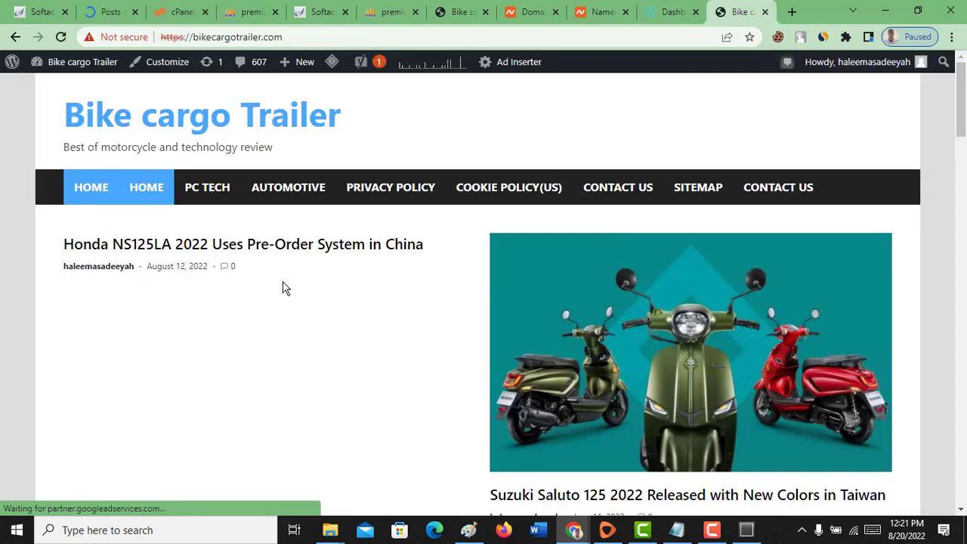
scroll(418, 252, down, 6)
scroll(420, 252, down, 10)
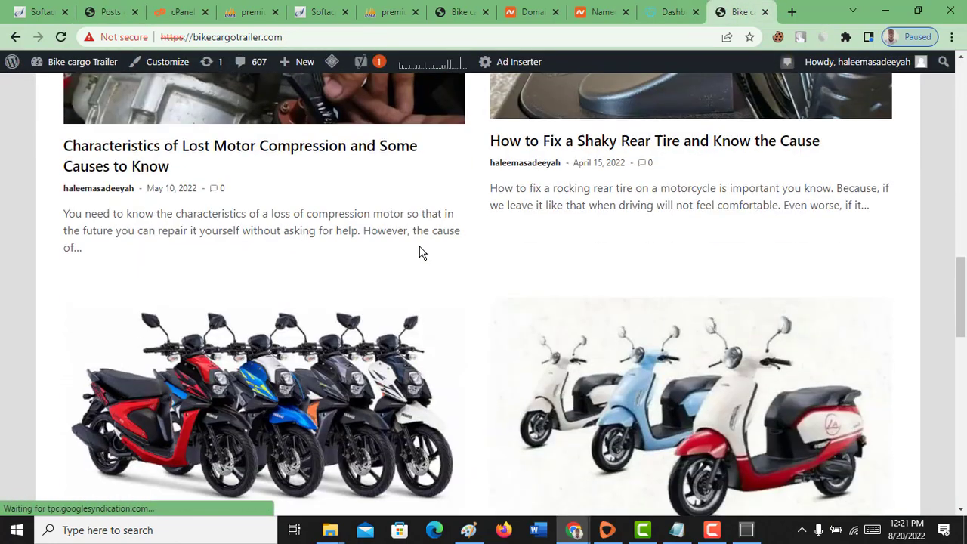
scroll(420, 251, up, 3)
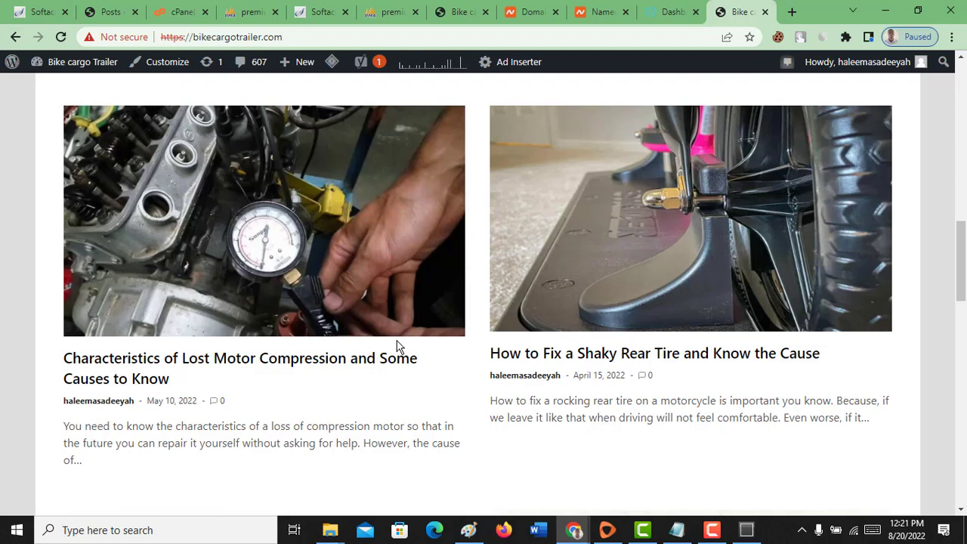
scroll(398, 346, up, 1)
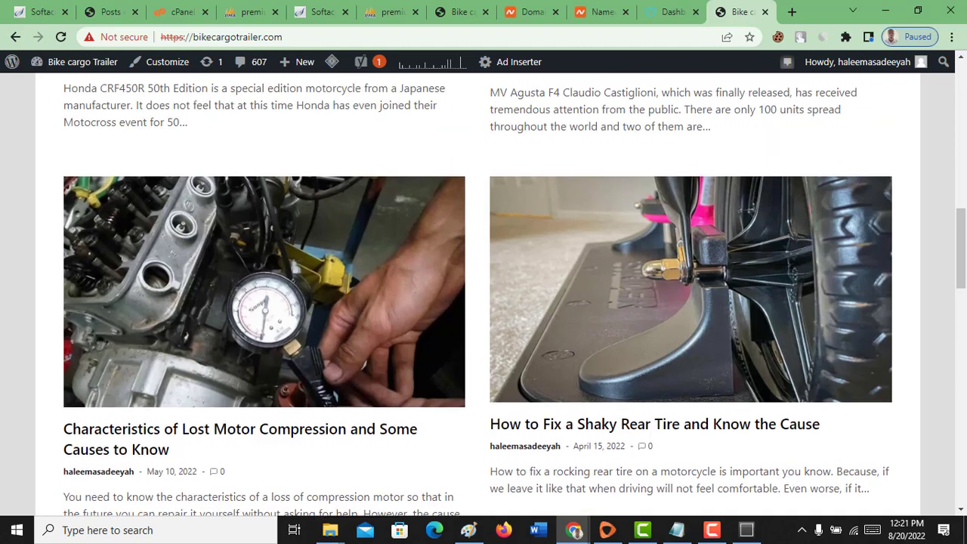